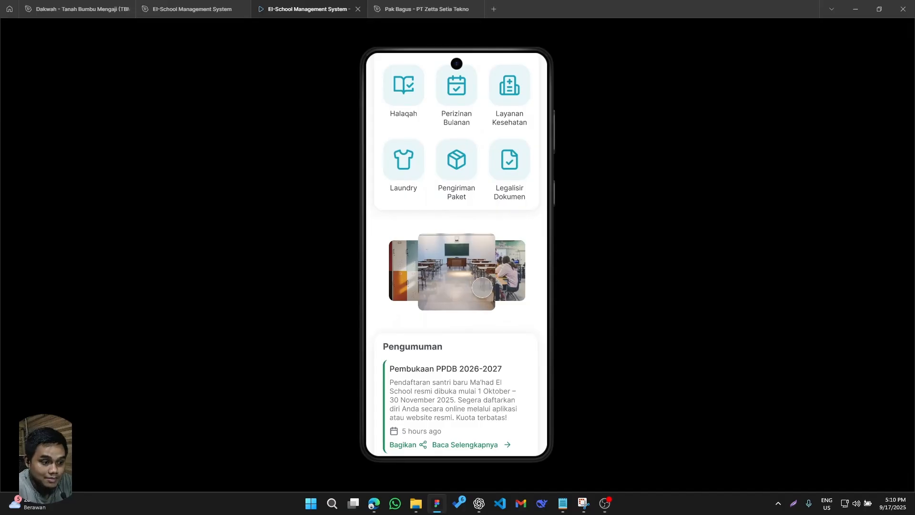
# - Advance the image carousel in the prototype preview to view its transition between pictures
pyautogui.click(509, 281)
pyautogui.click(508, 281)
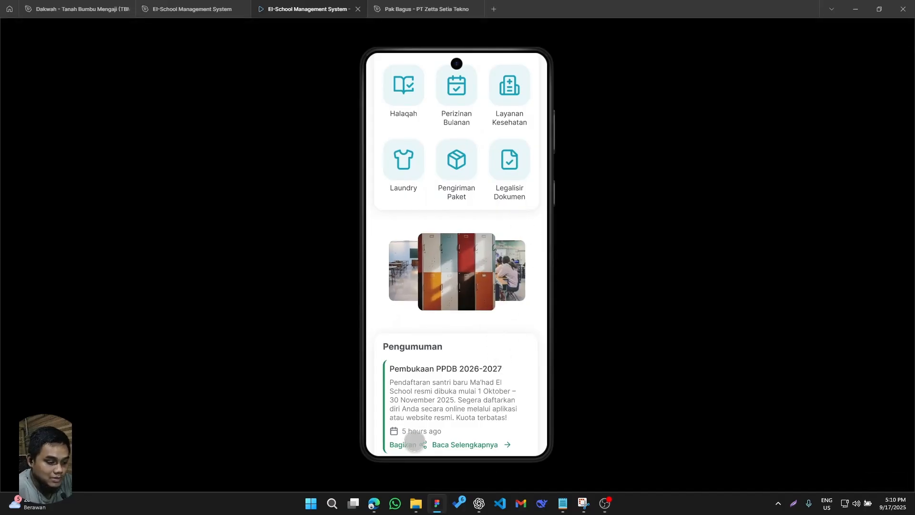
# - Switch to the browser's Figma Learn article "Smart animate layers between frames" and look over its introduction and animation examples
pyautogui.moveTo(374, 503)
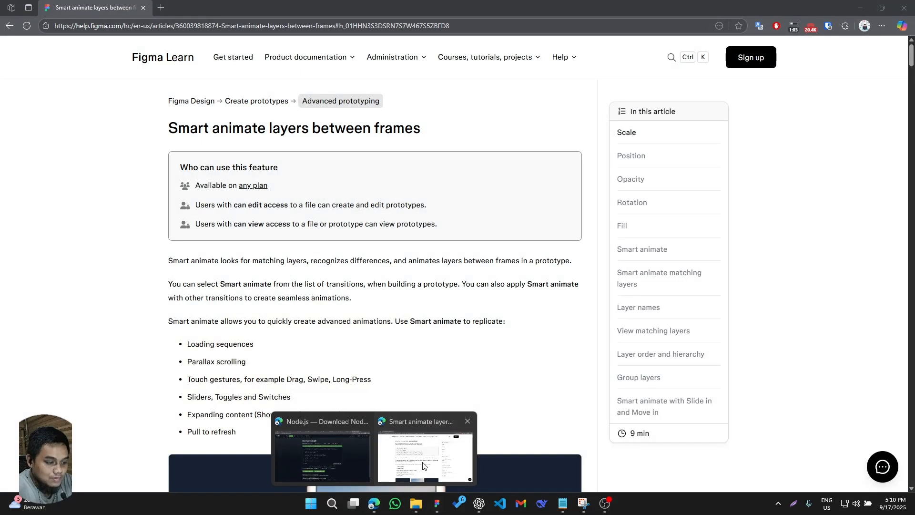
pyautogui.click(385, 466)
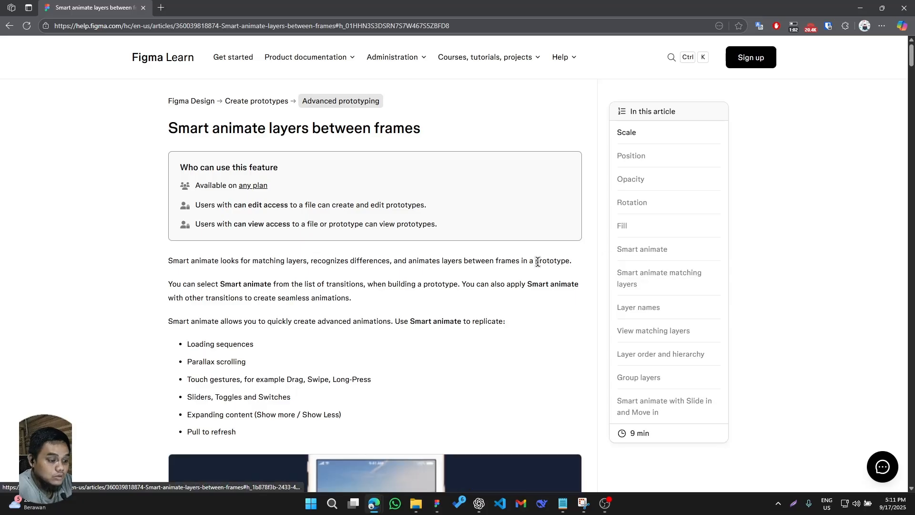
pyautogui.scroll(-8, 499, 337)
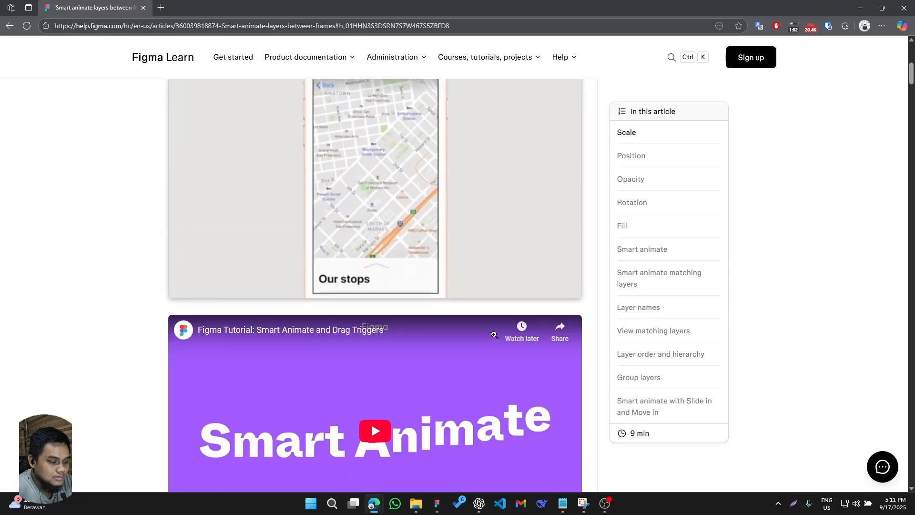
pyautogui.scroll(1, 495, 335)
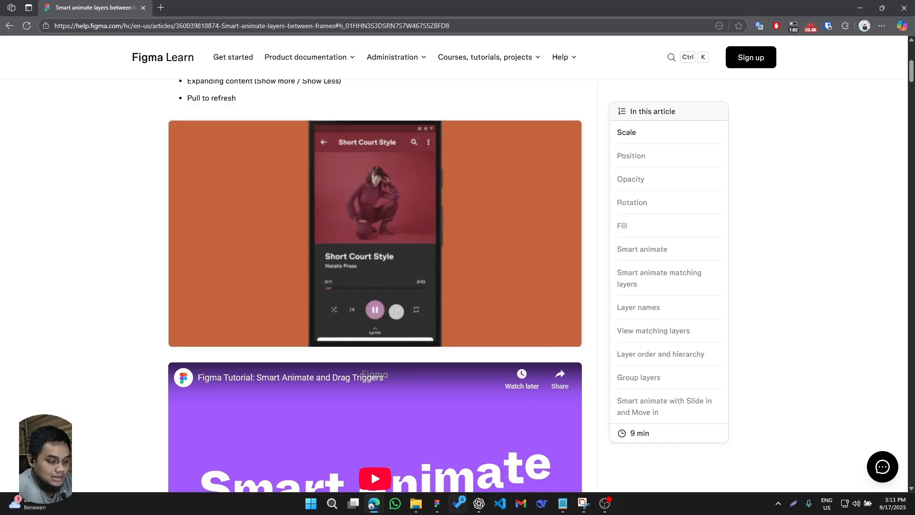
# - Switch back to Figma's EI-School Management System design file and delete all the toggle, image and carousel component sets beside Mobile 2
pyautogui.click(439, 509)
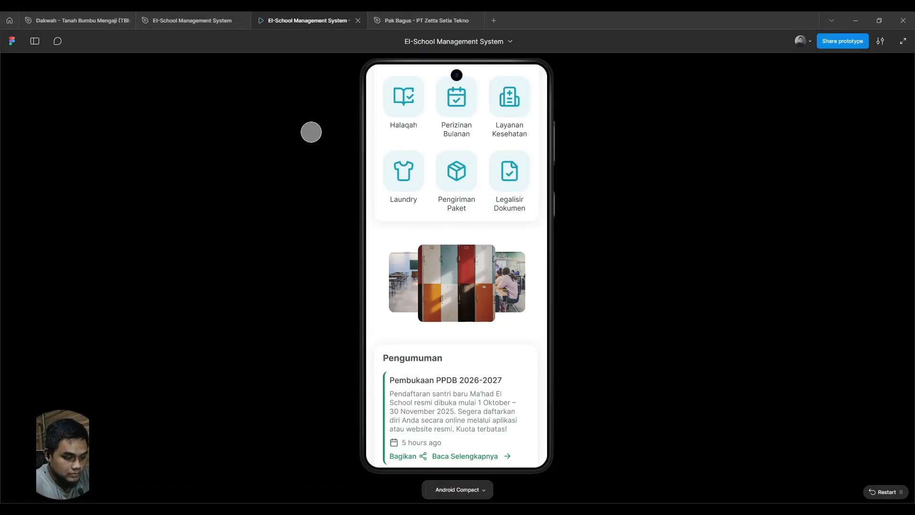
pyautogui.click(152, 19)
pyautogui.moveTo(468, 194); pyautogui.dragTo(664, 264)
pyautogui.moveTo(413, 192); pyautogui.dragTo(305, 137)
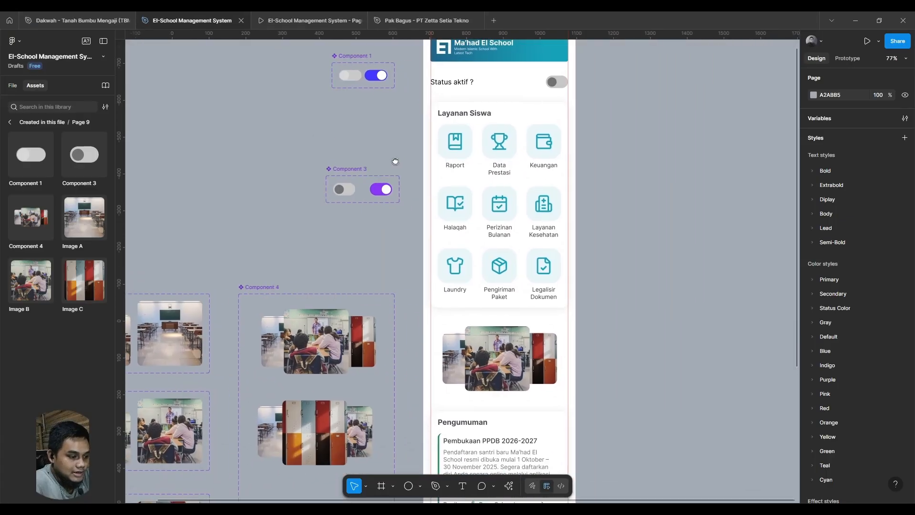
pyautogui.scroll(-6, 394, 159)
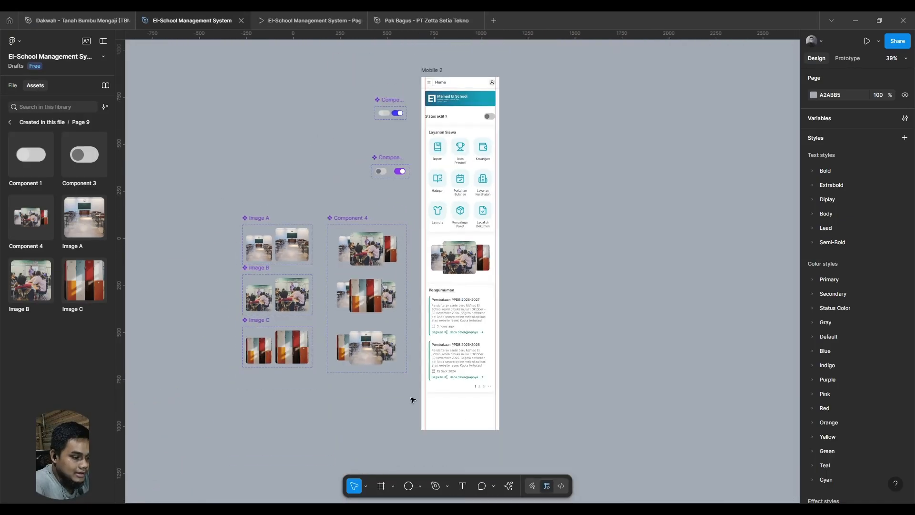
pyautogui.moveTo(411, 397); pyautogui.dragTo(224, 84)
pyautogui.press('Delete')
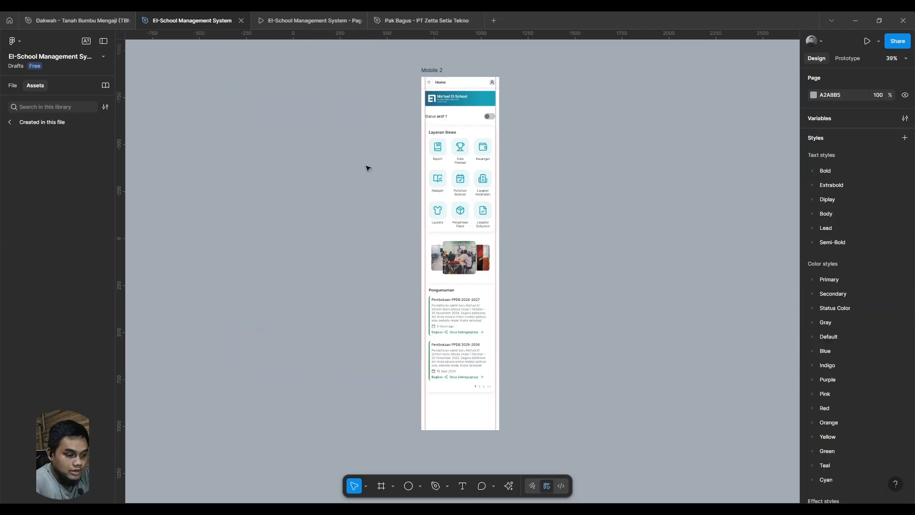
# - Delete the image carousel and the "Status aktif ?" toggle from the Mobile 2 frame
pyautogui.click(475, 274)
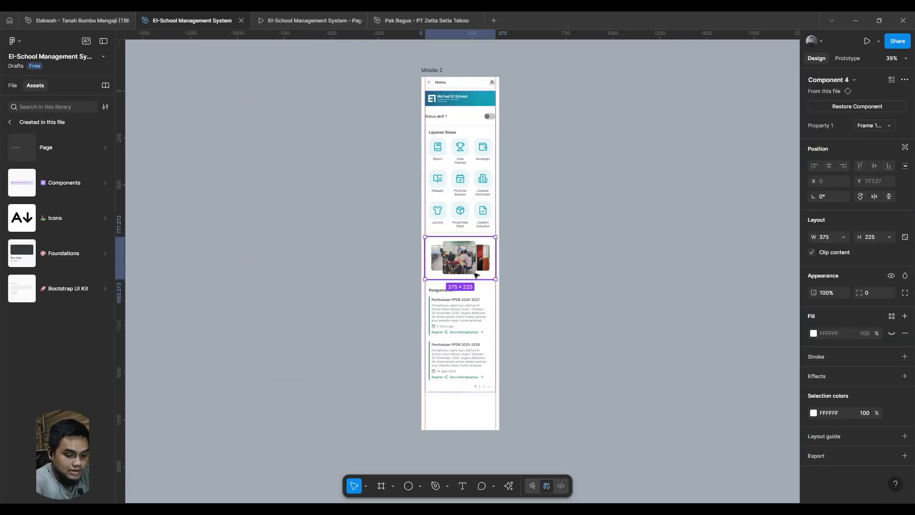
pyautogui.press('Delete')
pyautogui.scroll(5, 490, 114)
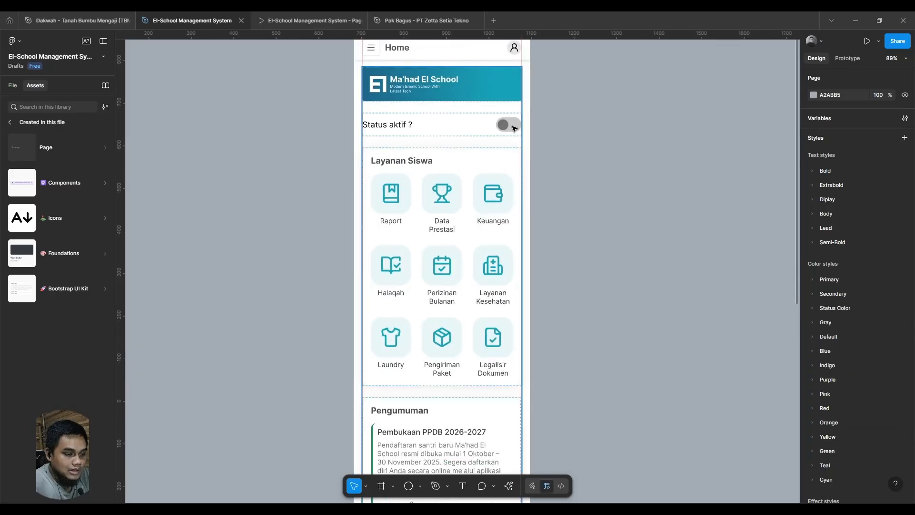
pyautogui.click(513, 128)
pyautogui.press('Delete')
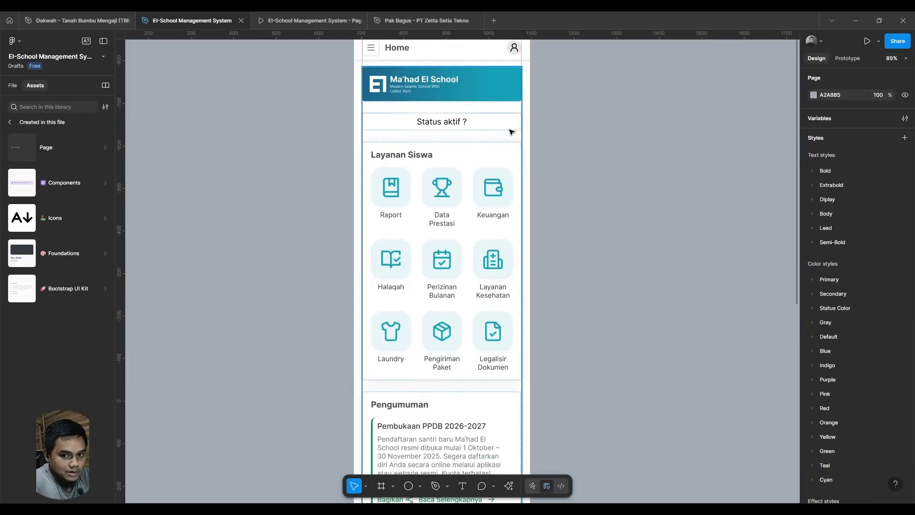
# - Draw a frame about 72 × 55 on the empty canvas beside Mobile 2 and name it Togle
pyautogui.moveTo(282, 225); pyautogui.dragTo(441, 334)
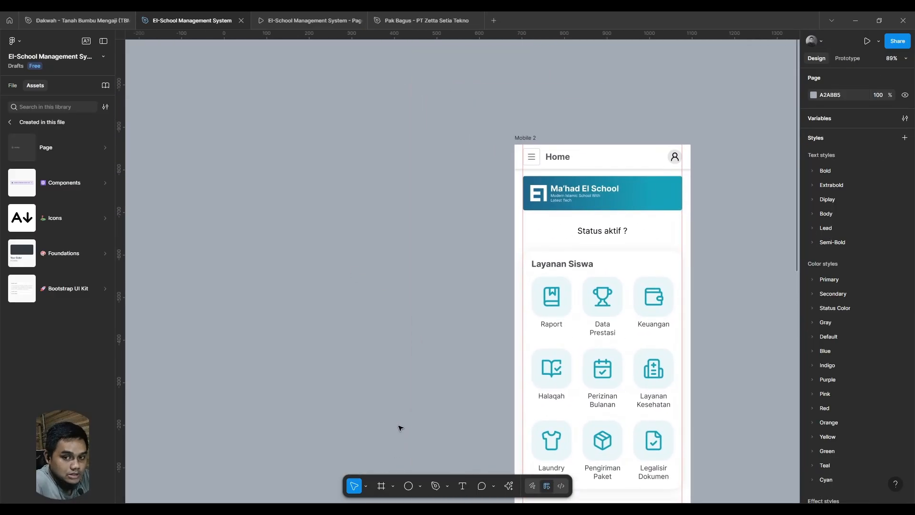
pyautogui.scroll(4, 414, 270)
pyautogui.click(381, 486)
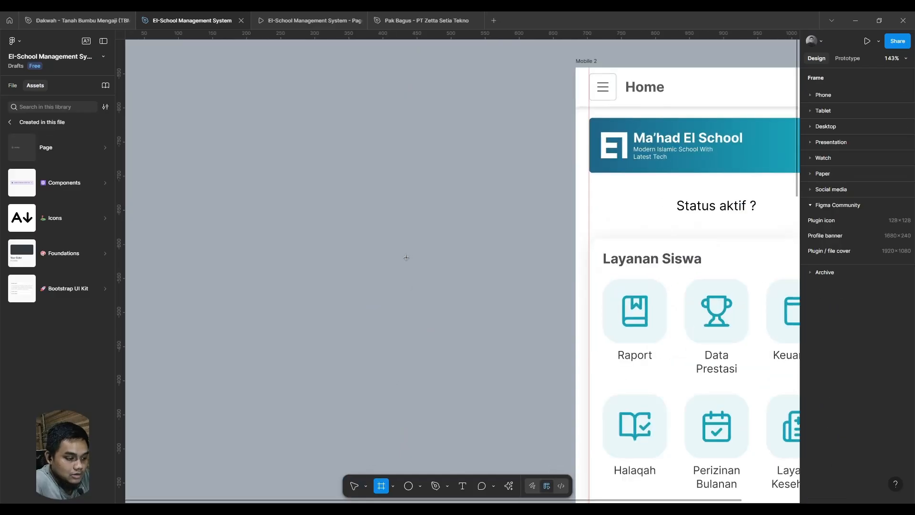
pyautogui.moveTo(321, 232); pyautogui.dragTo(370, 269)
pyautogui.doubleClick(351, 226)
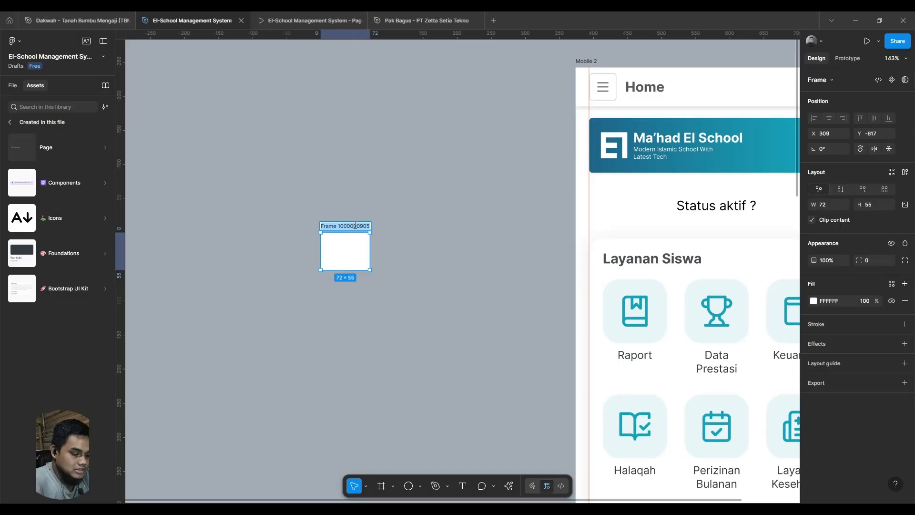
pyautogui.write('To')
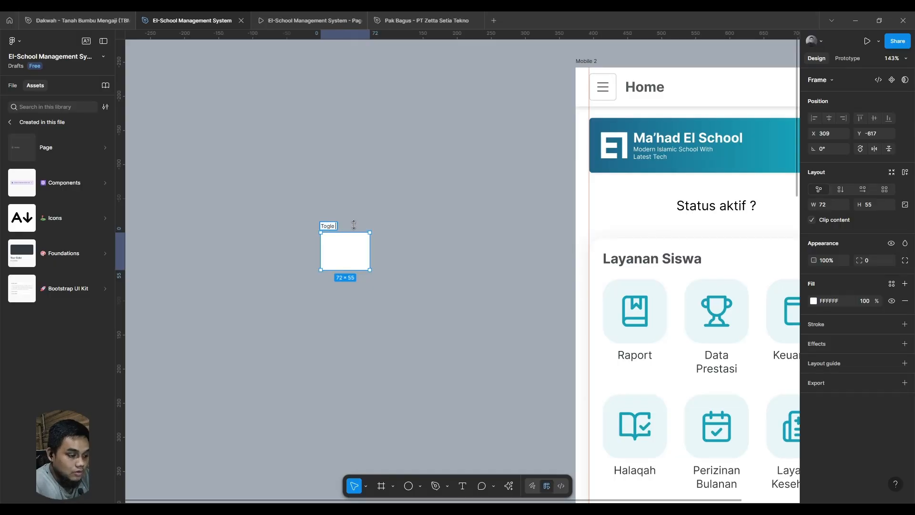
pyautogui.write('gle')
pyautogui.press('Return')
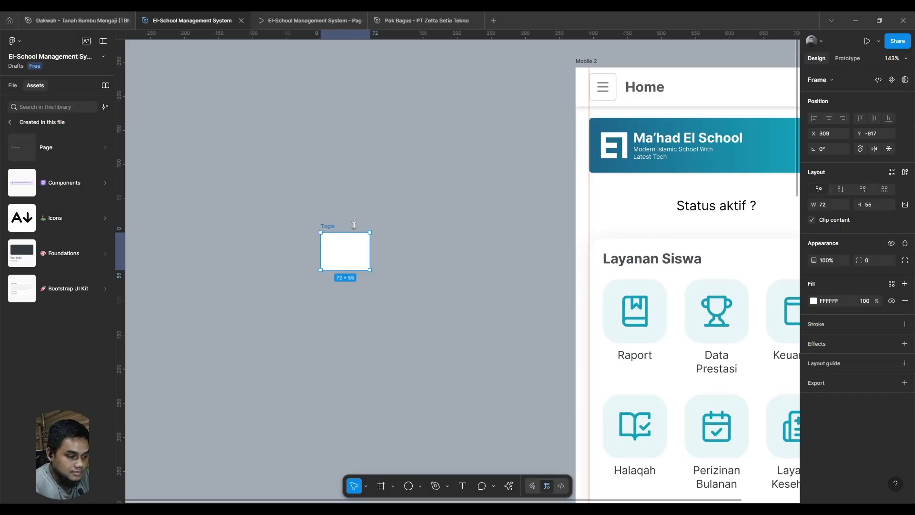
# - Resize the Togle frame freehand to about 89 × 53
pyautogui.moveTo(376, 265); pyautogui.dragTo(395, 273)
pyautogui.click(367, 308)
pyautogui.scroll(1, 453, 298)
# - Duplicate the Togle frame beside the original and set the copy's size to 48 × 48
pyautogui.click(479, 248)
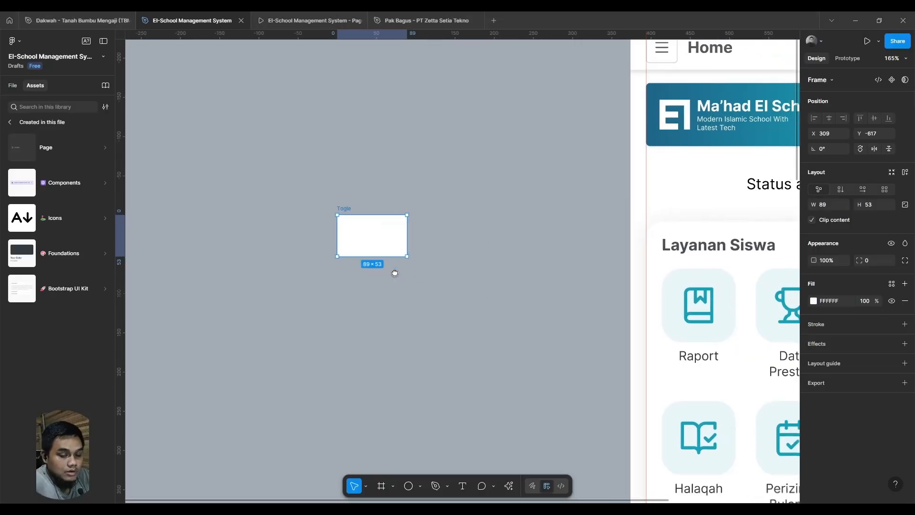
pyautogui.hotkey('ctrl', 'd')
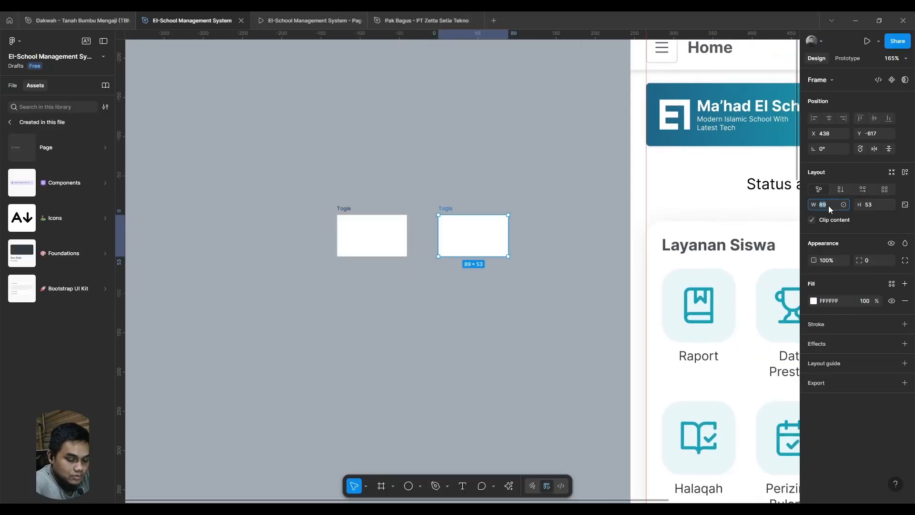
pyautogui.write('48')
pyautogui.press('Tab')
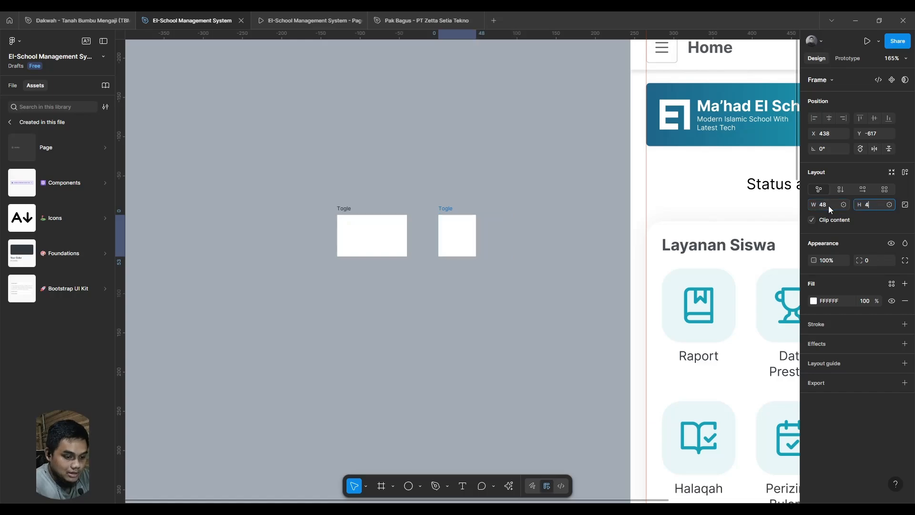
pyautogui.write('48')
pyautogui.press('Return')
# - Set the original Togle frame's width to 80 and its height to 56
pyautogui.click(356, 239)
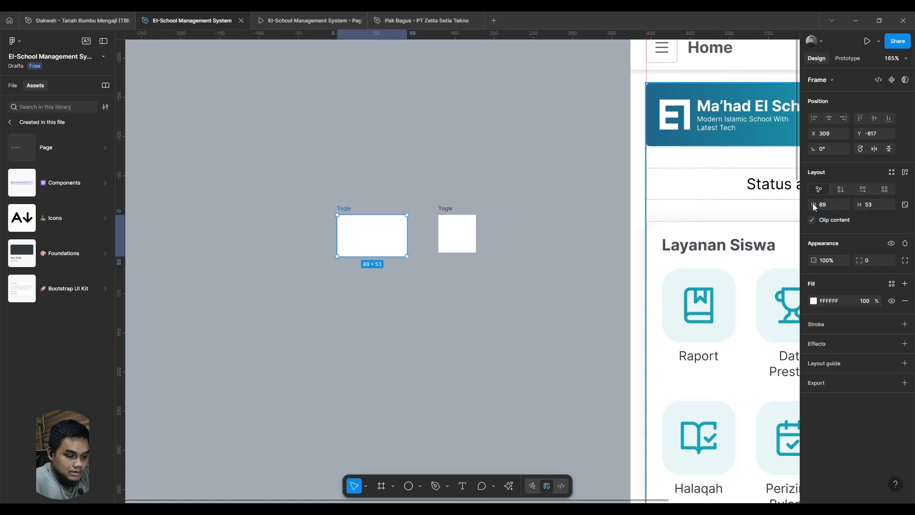
pyautogui.click(833, 205)
pyautogui.write('80')
pyautogui.press('Tab')
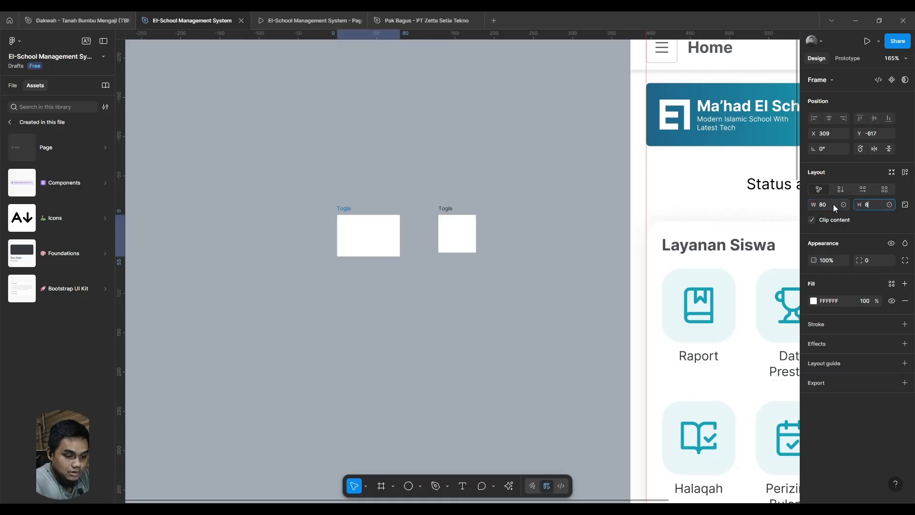
pyautogui.write('80')
pyautogui.press('Return')
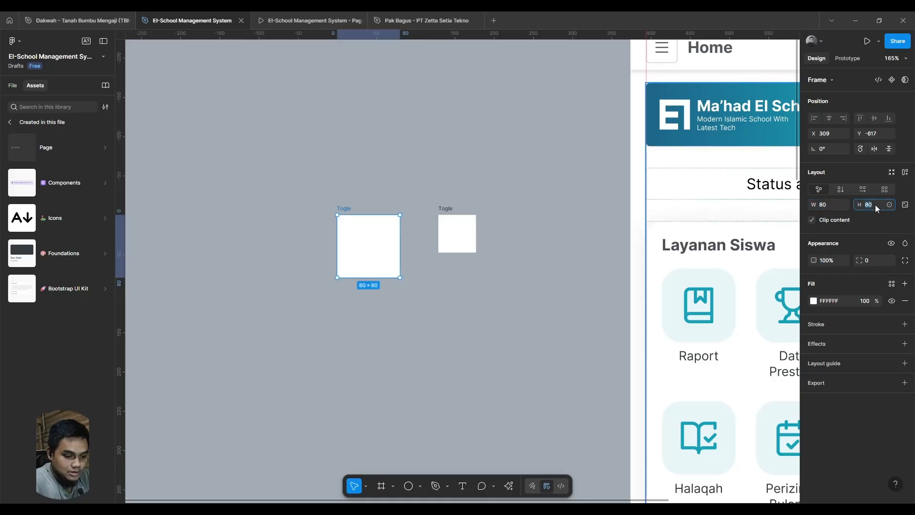
pyautogui.click(875, 205)
pyautogui.write('5')
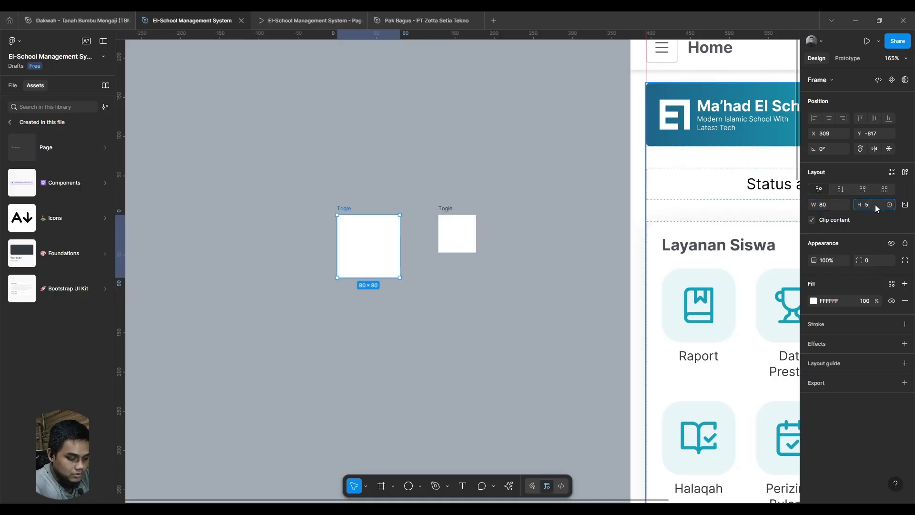
pyautogui.write('6')
pyautogui.press('Return')
# - Rename the 48 × 48 frame as round and set its corner radius to 50
pyautogui.click(456, 249)
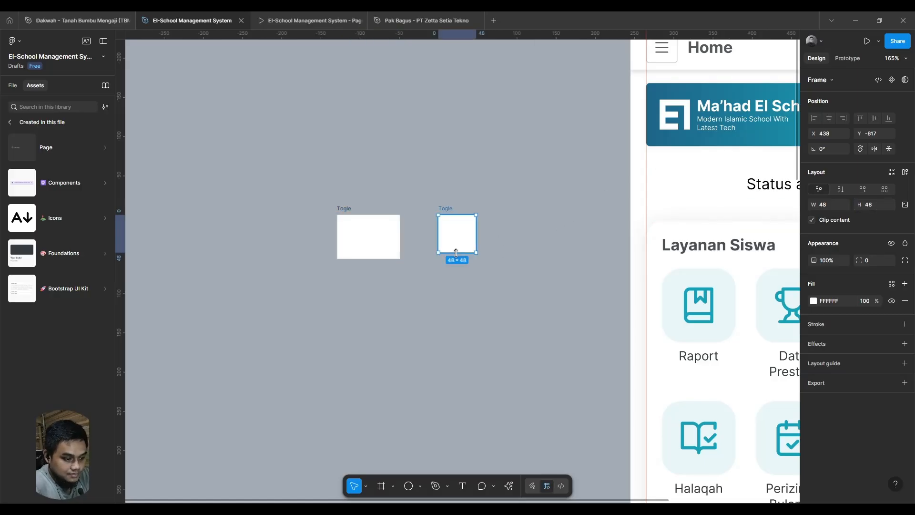
pyautogui.scroll(1, 461, 241)
pyautogui.keyDown('ctrl'); pyautogui.scroll(2, 448, 240); pyautogui.keyUp('ctrl')
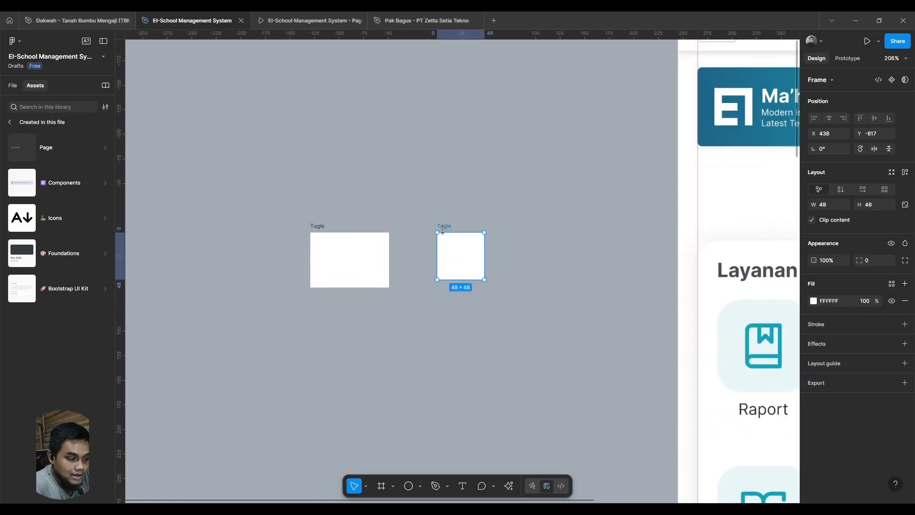
pyautogui.doubleClick(441, 225)
pyautogui.write('rou')
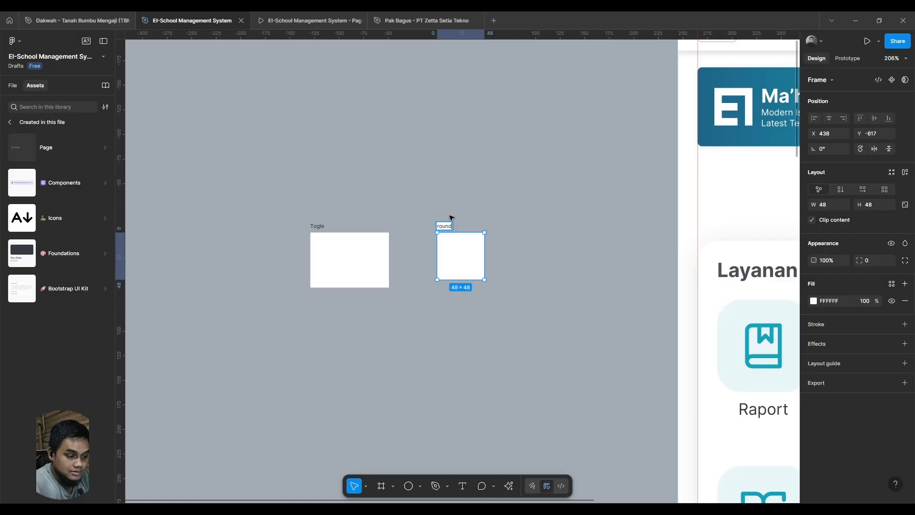
pyautogui.write('nd')
pyautogui.press('Return')
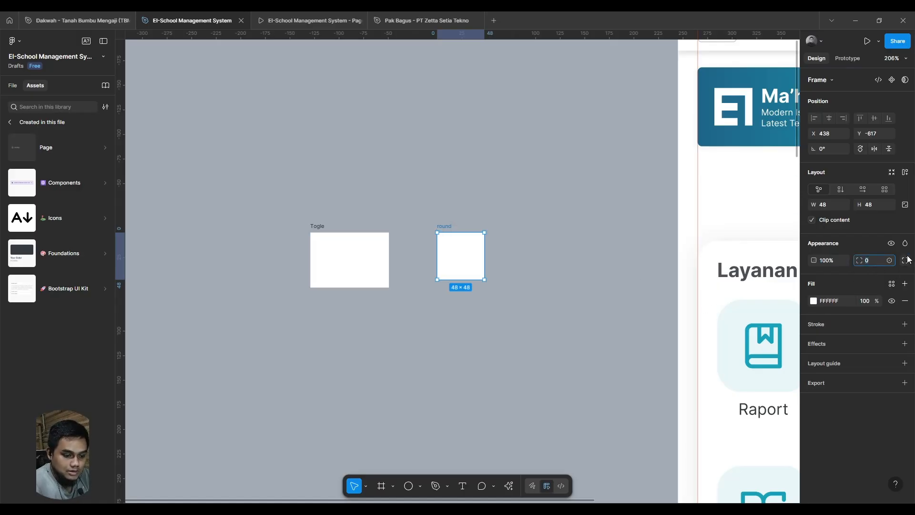
pyautogui.write('50')
pyautogui.press('Return')
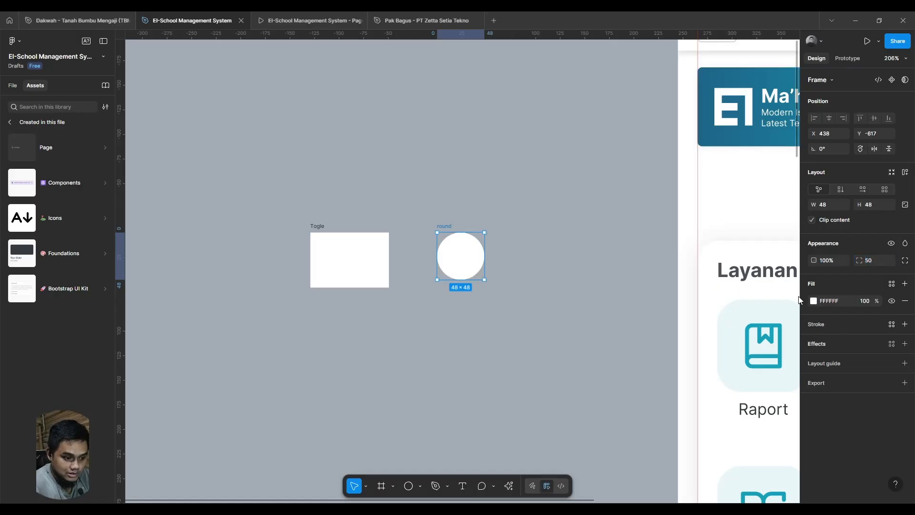
# - Fill the round frame with grey AEAEAE and place it below the Togle frame, aligned with its left edge
pyautogui.moveTo(451, 253); pyautogui.dragTo(421, 248)
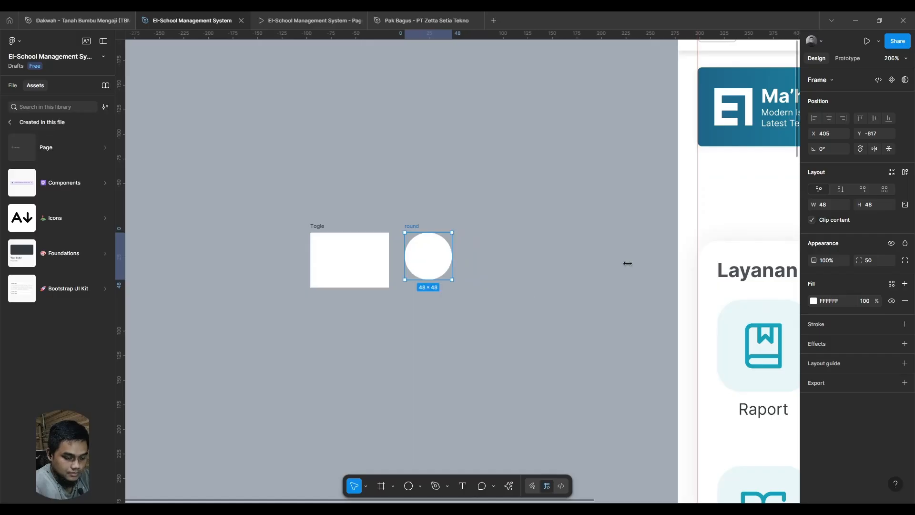
pyautogui.click(813, 300)
pyautogui.moveTo(708, 311); pyautogui.dragTo(693, 327)
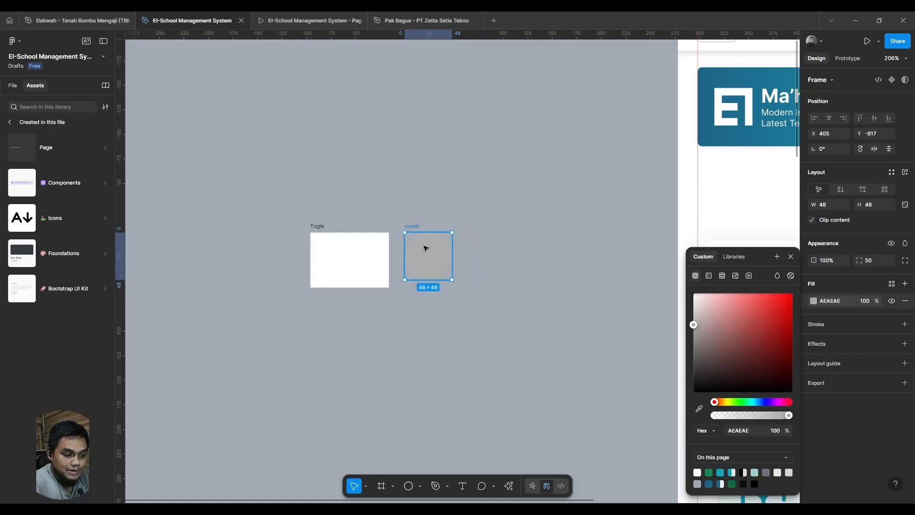
pyautogui.moveTo(425, 247); pyautogui.dragTo(325, 324)
# - Set the Togle frame's corner radius to 30
pyautogui.click(327, 244)
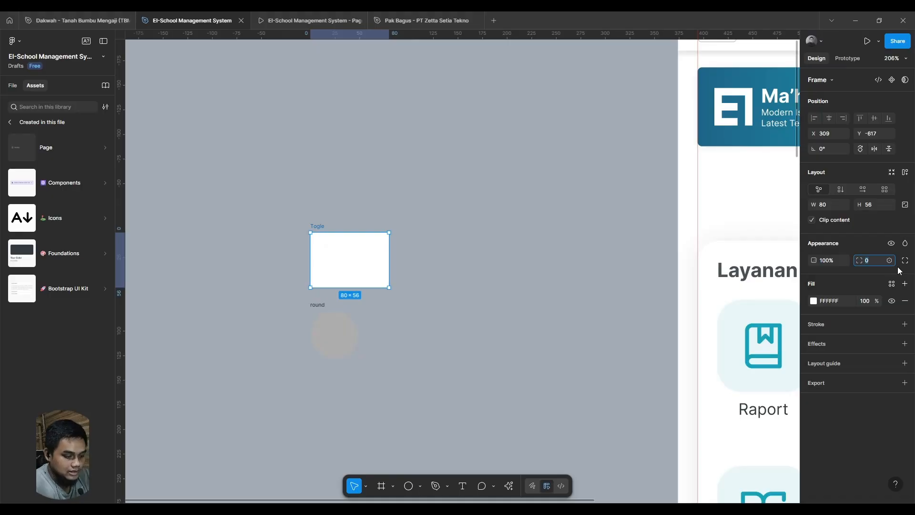
pyautogui.write('25')
pyautogui.press('Return')
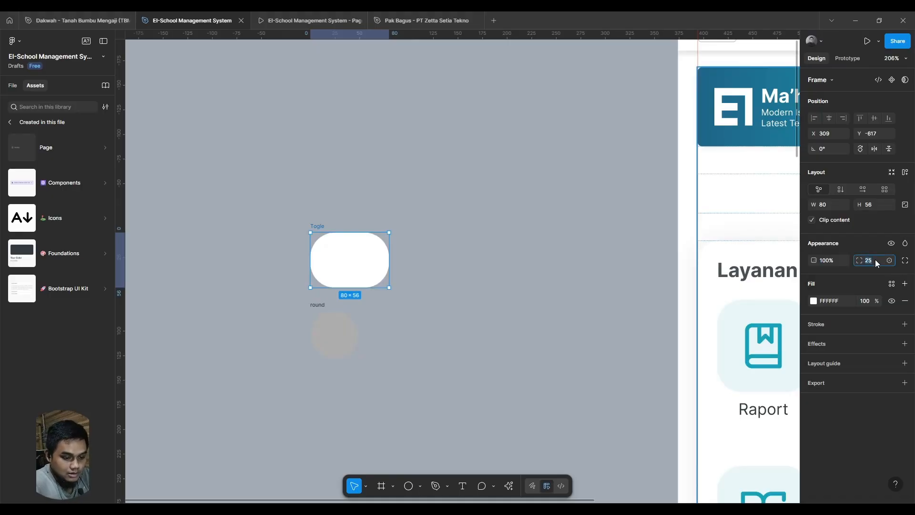
pyautogui.write('30')
pyautogui.press('Return')
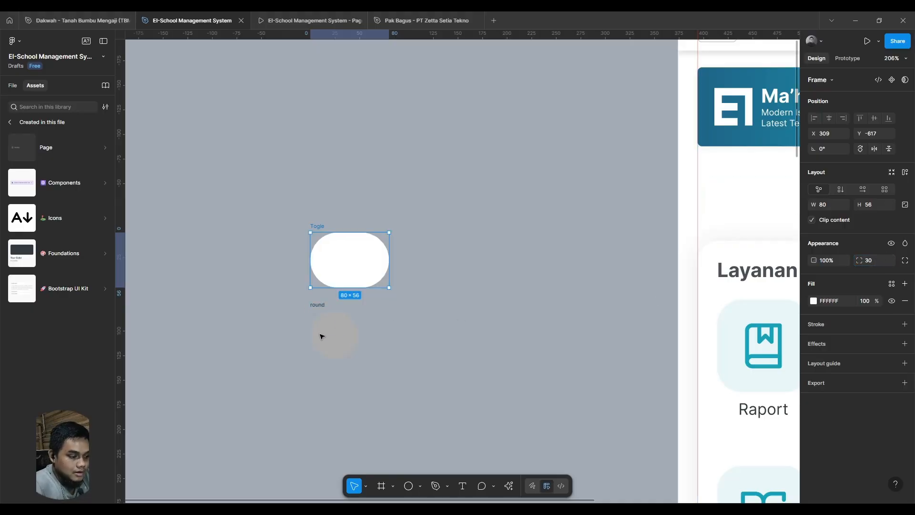
# - Duplicate the Togle and round frames together, placing the copies beside the originals at X 439
pyautogui.scroll(-2, 434, 419)
pyautogui.hscroll(-1, 496, 393)
pyautogui.moveTo(498, 399); pyautogui.dragTo(288, 165)
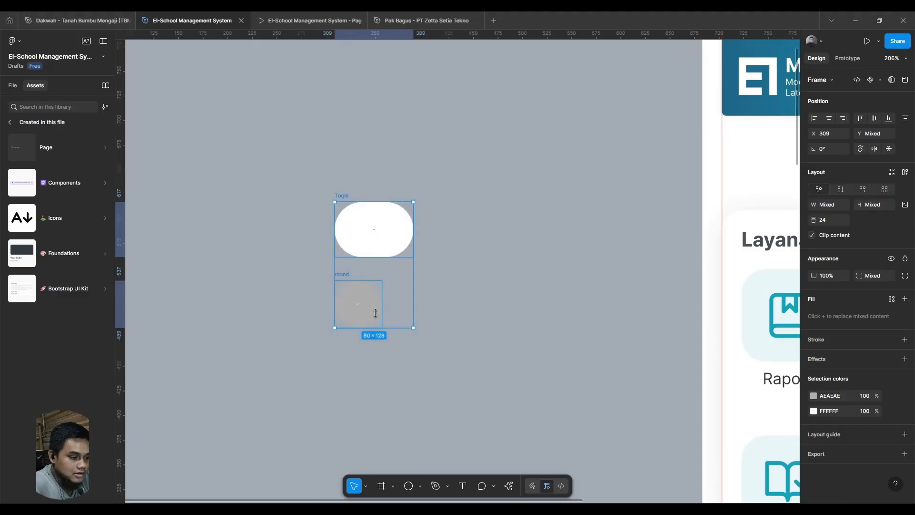
pyautogui.moveTo(358, 304); pyautogui.dragTo(511, 314)
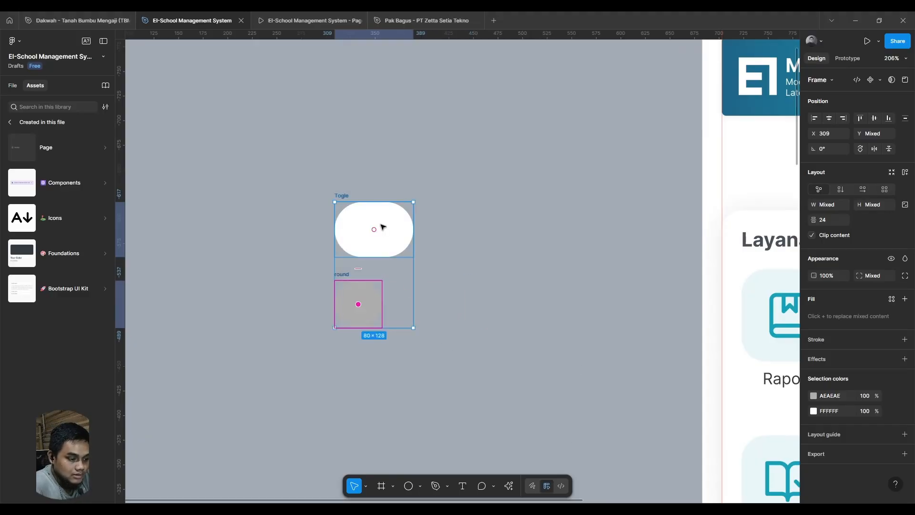
pyautogui.moveTo(382, 226); pyautogui.dragTo(513, 227)
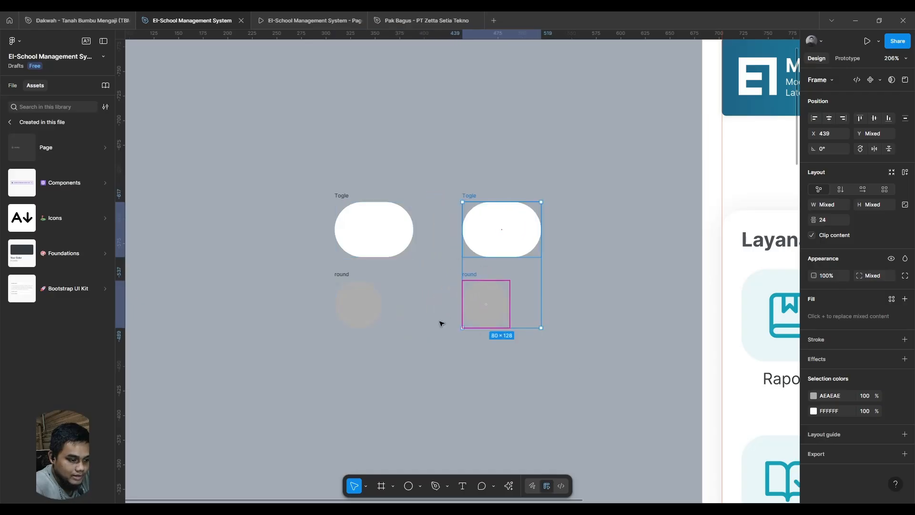
# - Fill the duplicated Togle frame with teal 17A2B8 from the page colours
pyautogui.click(542, 358)
pyautogui.click(474, 231)
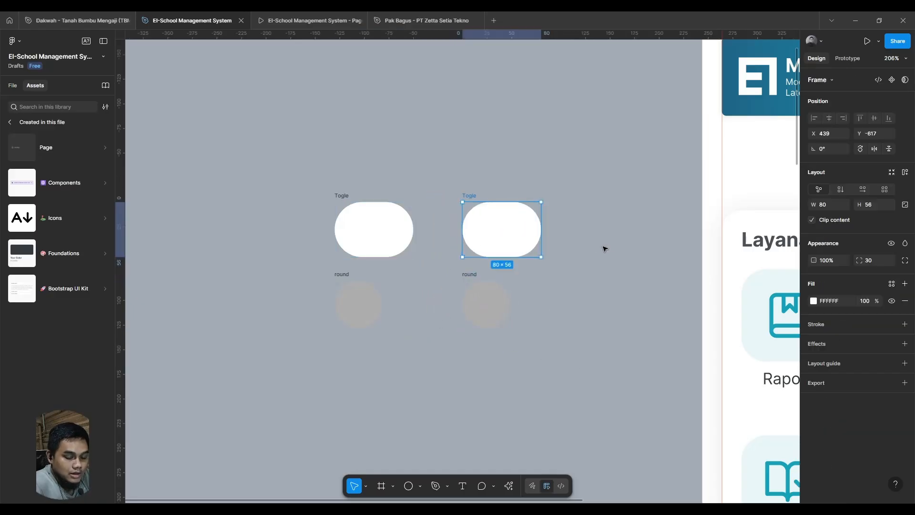
pyautogui.click(813, 301)
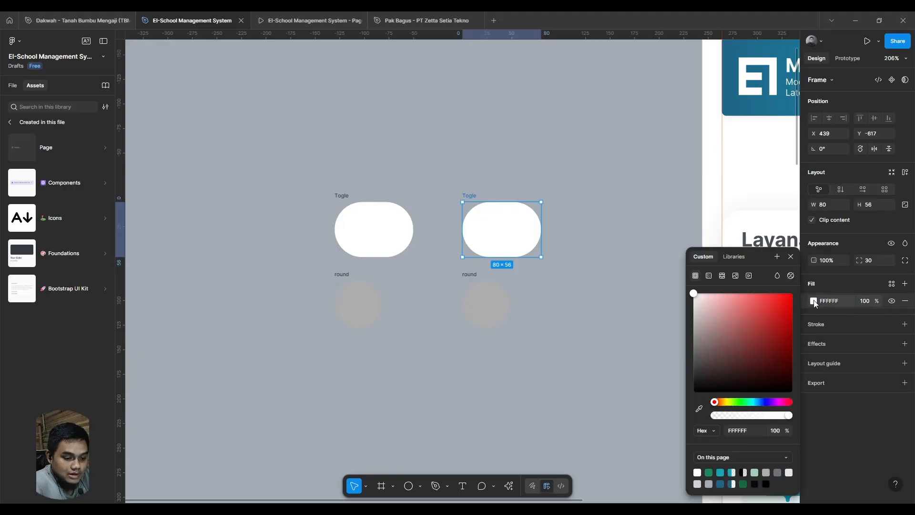
pyautogui.click(721, 470)
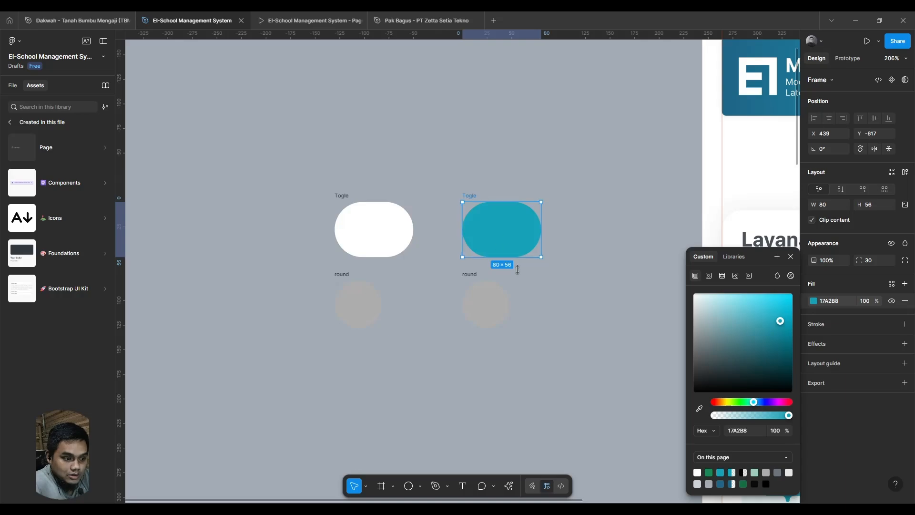
# - Fill the duplicated round frame below the teal Togle with white FFFFFF
pyautogui.click(473, 306)
pyautogui.click(473, 303)
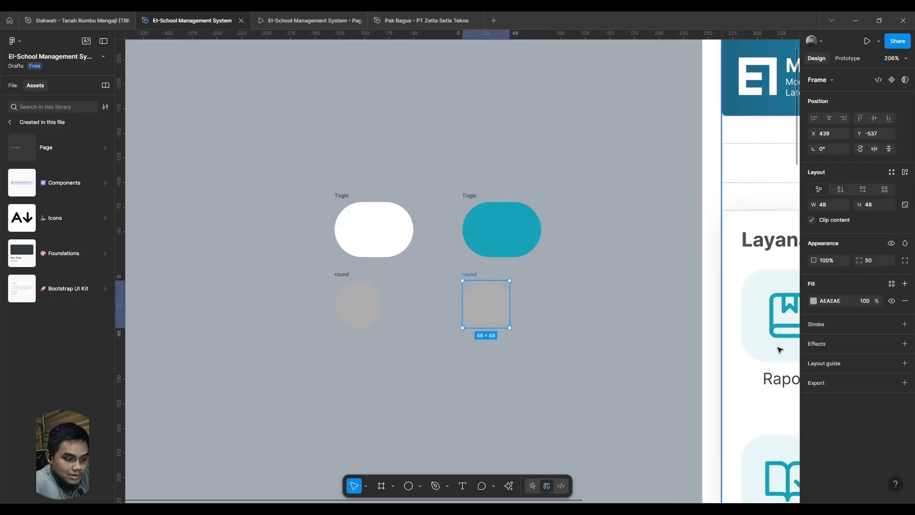
pyautogui.click(814, 301)
pyautogui.moveTo(759, 347); pyautogui.dragTo(634, 267)
pyautogui.click(418, 179)
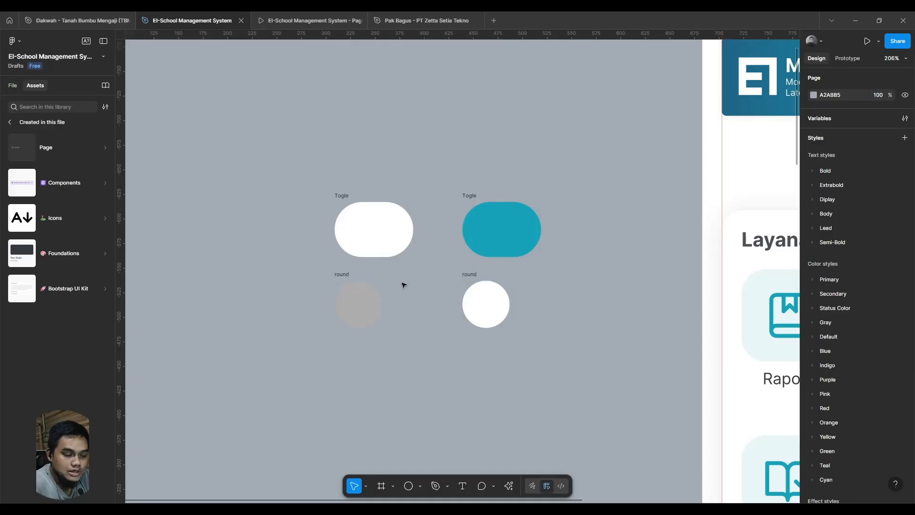
# - Change the original Togle frame's fill to light grey CCCCCC
pyautogui.click(348, 245)
pyautogui.click(813, 301)
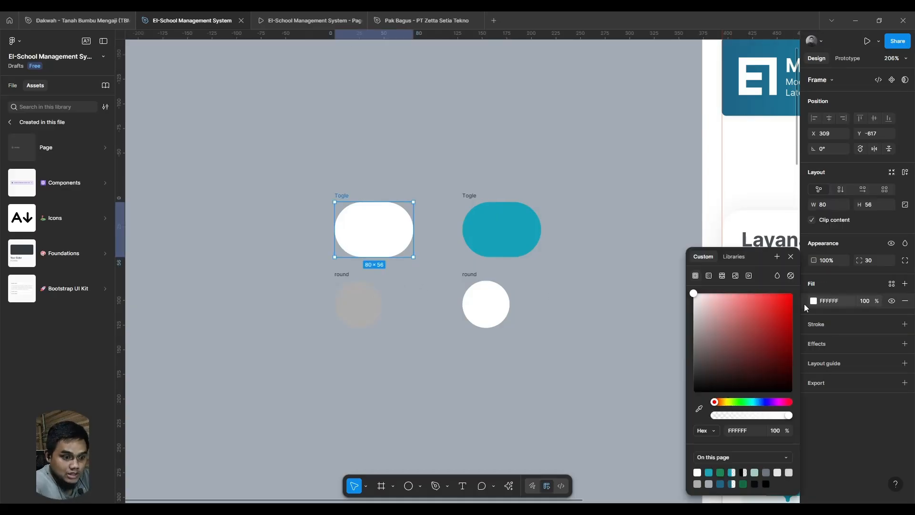
pyautogui.moveTo(697, 303); pyautogui.dragTo(677, 313)
pyautogui.click(485, 384)
pyautogui.moveTo(461, 403); pyautogui.dragTo(440, 410)
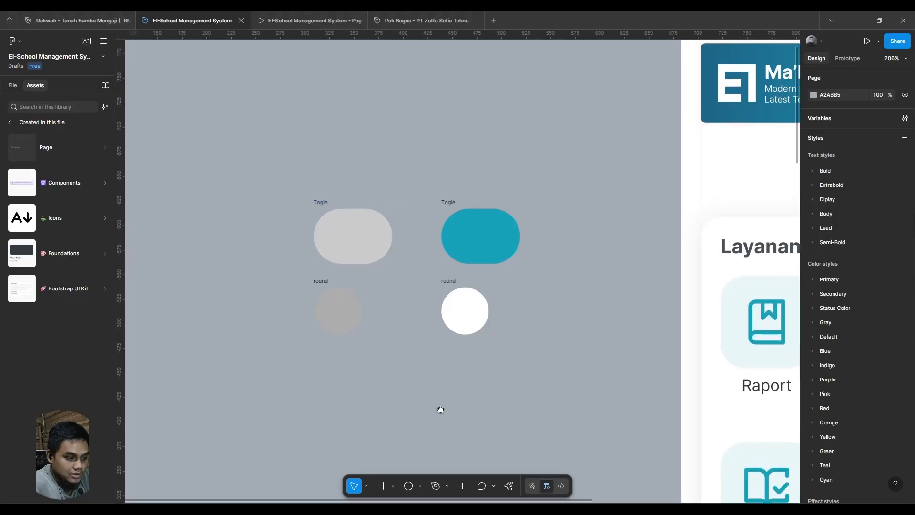
pyautogui.click(327, 283)
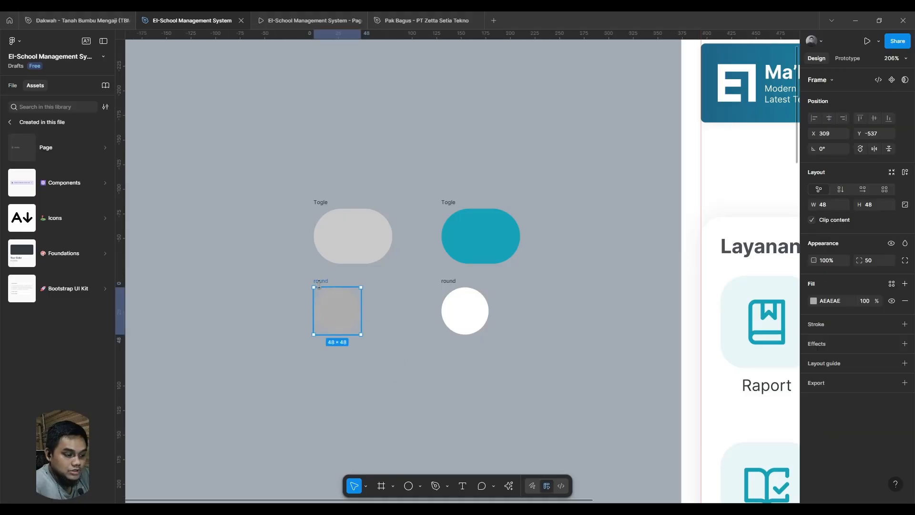
pyautogui.click(452, 284)
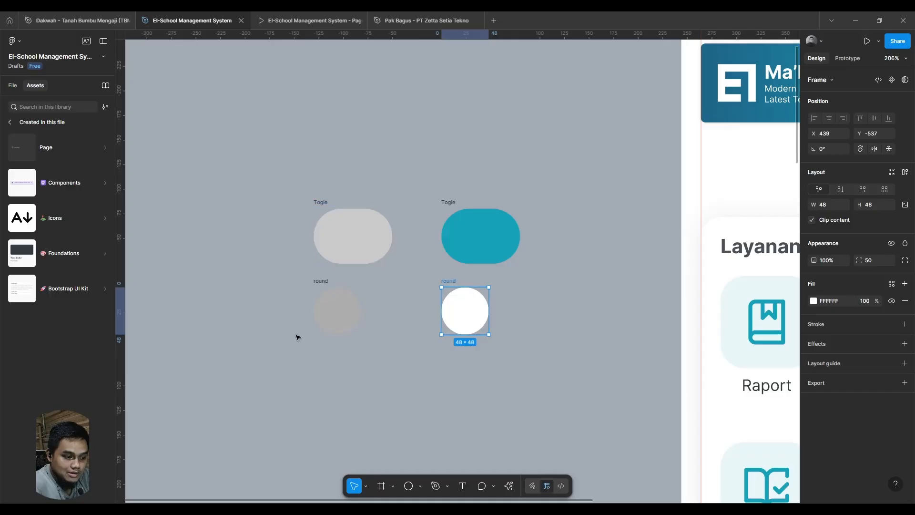
pyautogui.click(328, 282)
pyautogui.click(457, 283)
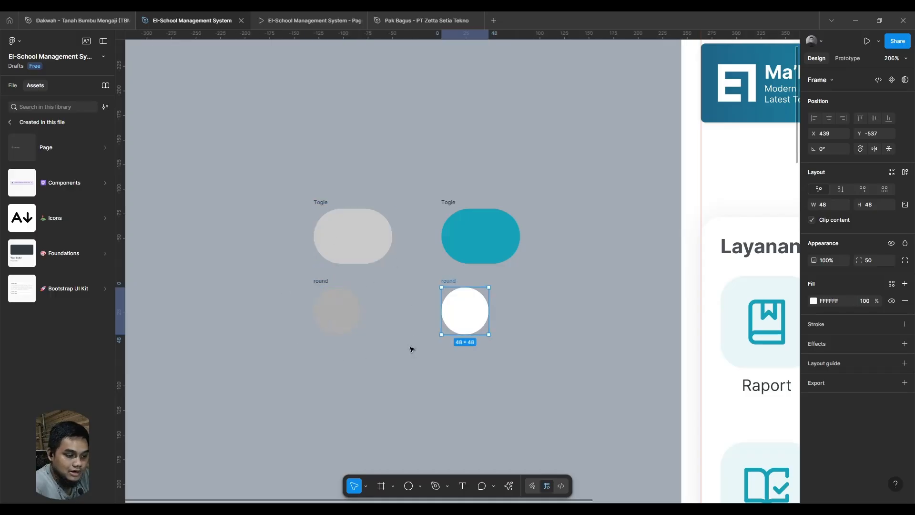
pyautogui.click(431, 219)
pyautogui.moveTo(284, 162); pyautogui.dragTo(512, 250)
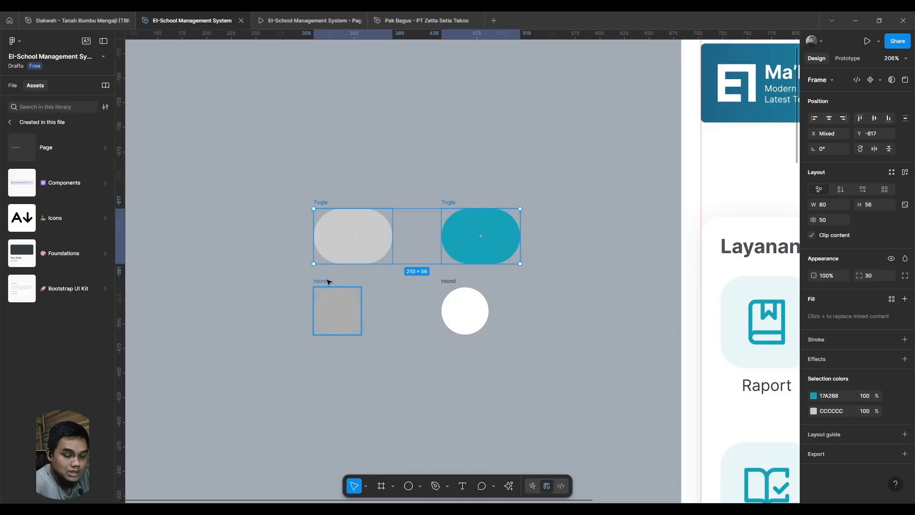
# - Move the grey round frame into the left end of the grey Togle and the white one into the right end of the teal Togle
pyautogui.click(339, 308)
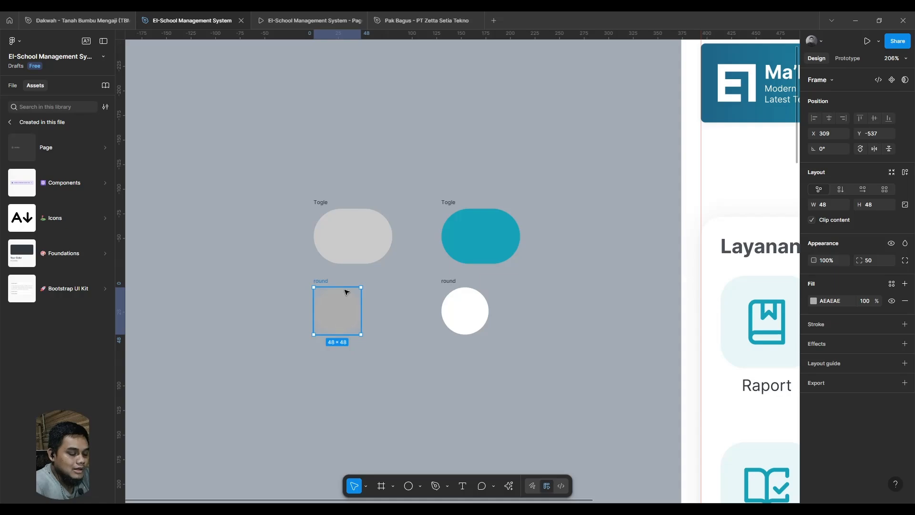
pyautogui.moveTo(346, 293); pyautogui.dragTo(356, 253)
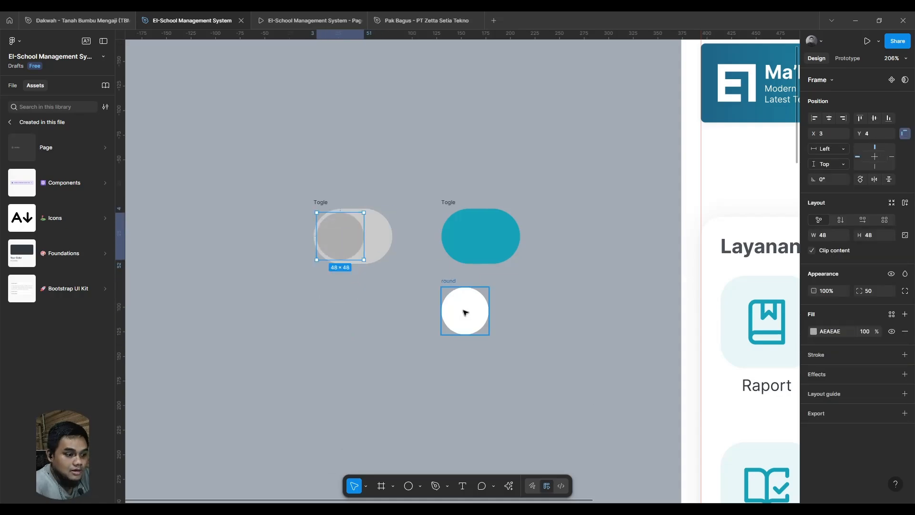
pyautogui.moveTo(466, 310); pyautogui.dragTo(496, 243)
pyautogui.click(404, 342)
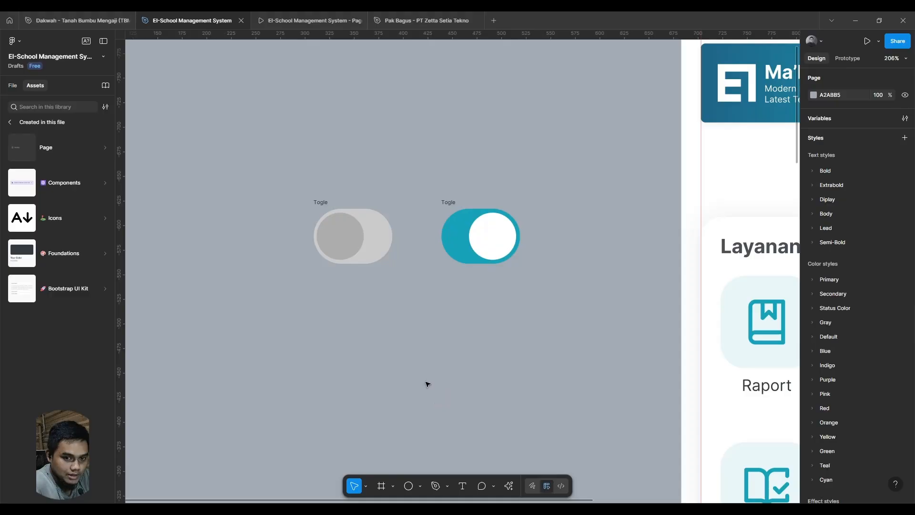
# - Set the grey Togle frame's width to 100
pyautogui.click(347, 213)
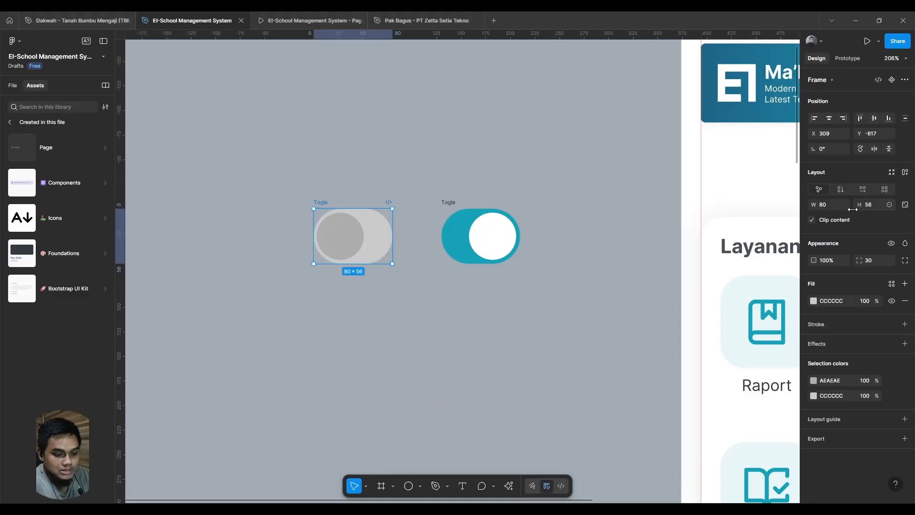
pyautogui.click(835, 206)
pyautogui.write('1')
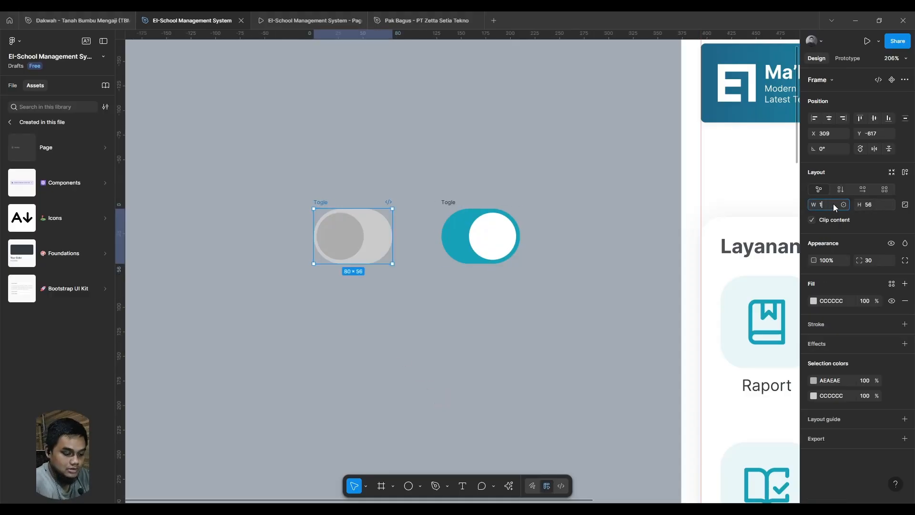
pyautogui.write('00')
pyautogui.press('Return')
# - Set the teal Togle frame's width to 100 and move its white circle to the frame's right end
pyautogui.click(481, 210)
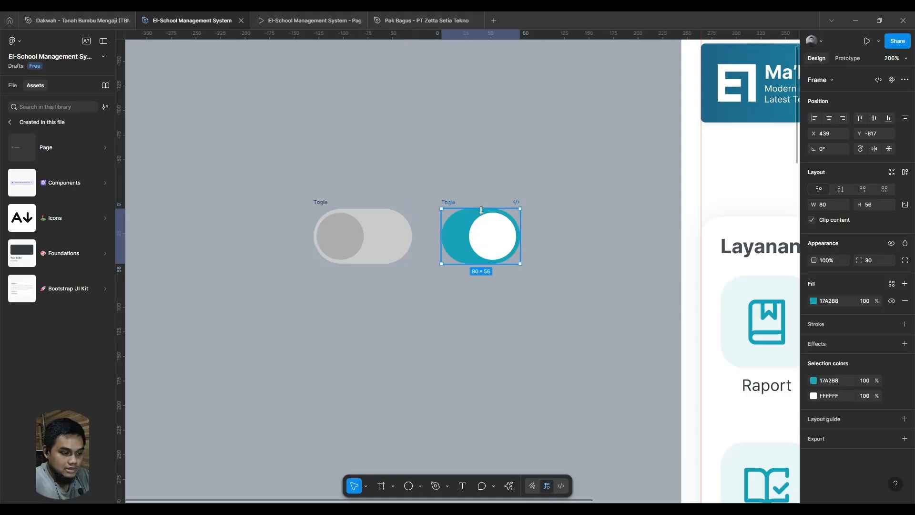
pyautogui.click(831, 207)
pyautogui.write('100')
pyautogui.press('Return')
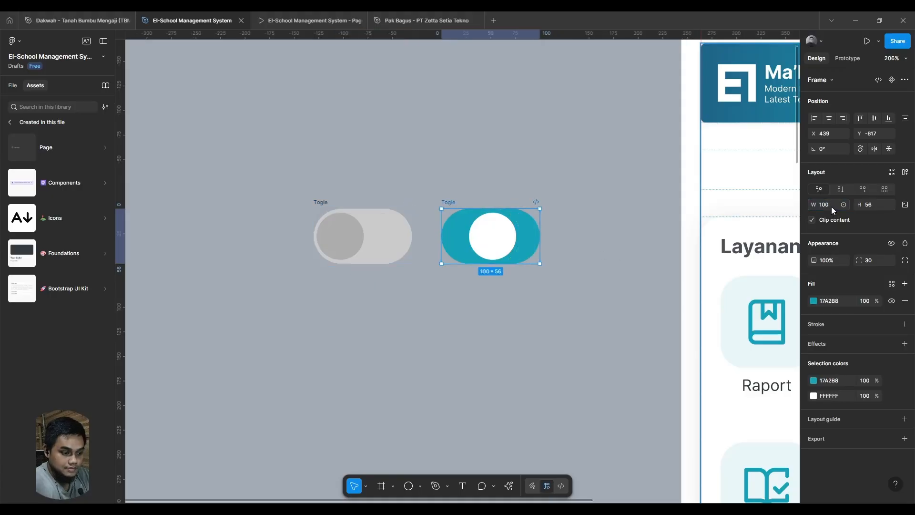
pyautogui.moveTo(497, 240); pyautogui.dragTo(524, 242)
pyautogui.click(487, 324)
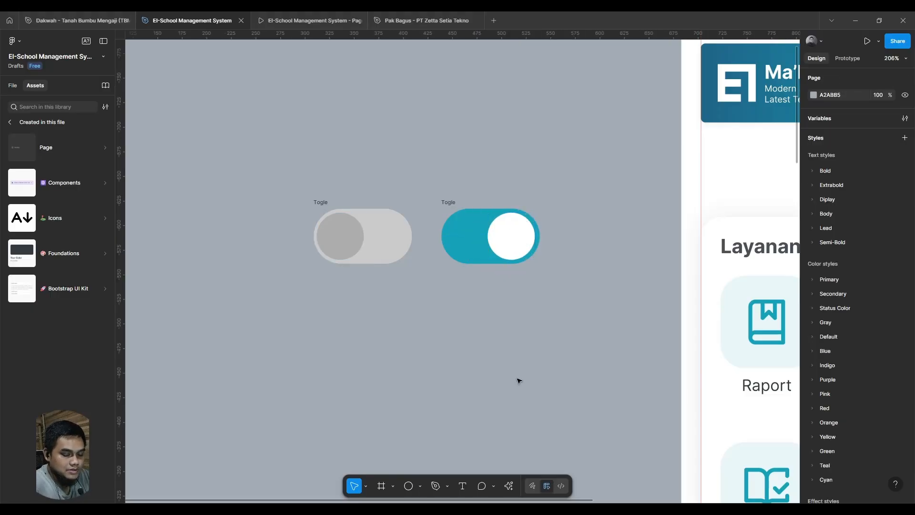
# - Show the file's layers and combine both Togle frames into one component set
pyautogui.scroll(1, 518, 373)
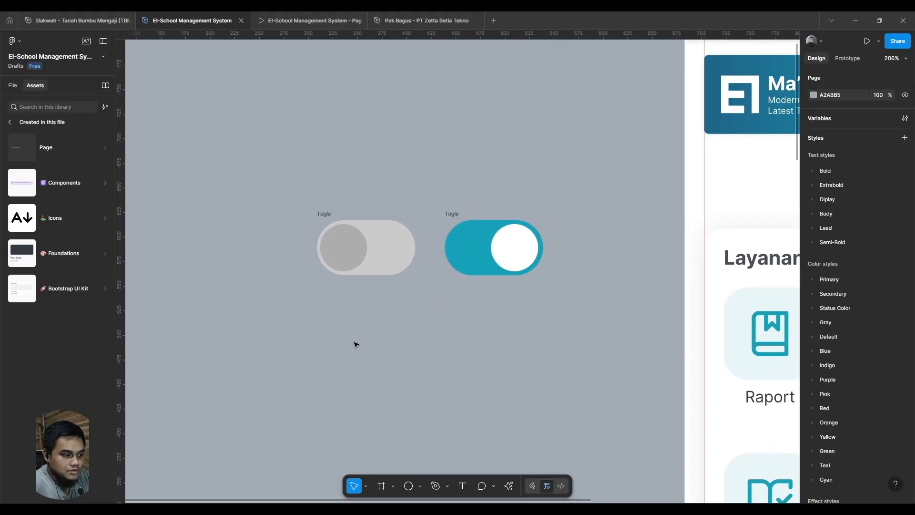
pyautogui.click(12, 86)
pyautogui.moveTo(585, 323); pyautogui.dragTo(225, 159)
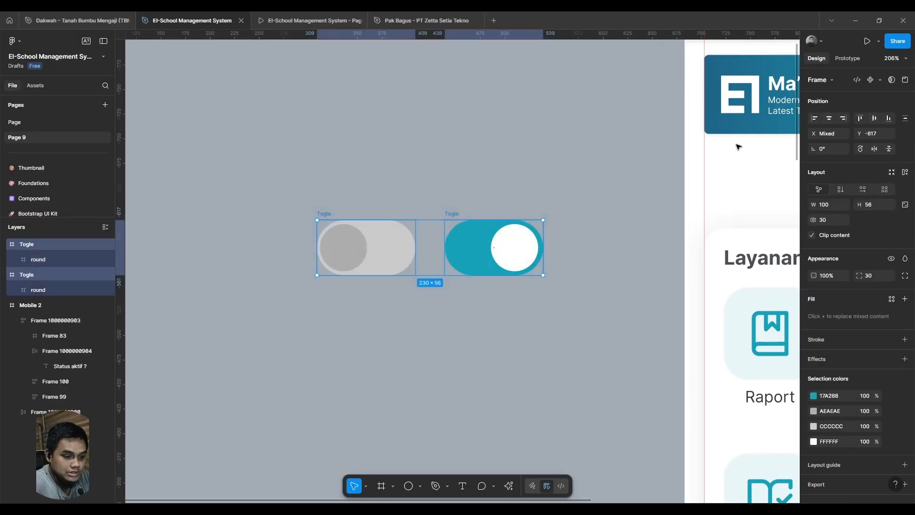
pyautogui.click(879, 79)
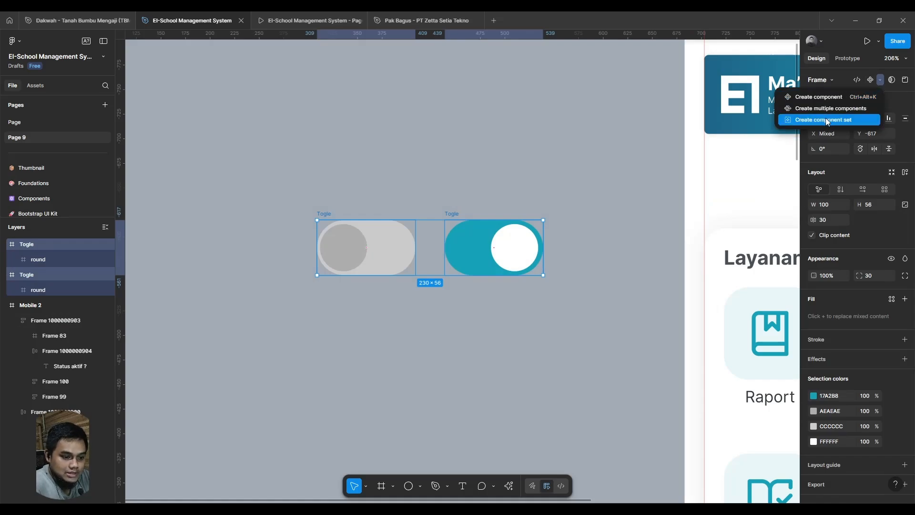
pyautogui.click(827, 121)
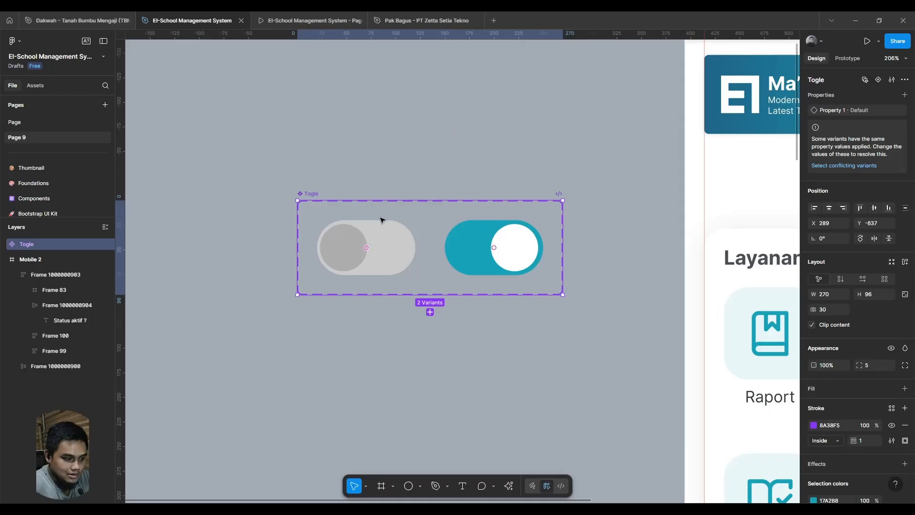
pyautogui.press('Escape')
# - Link the grey and teal variants to each other with On tap, Change to interactions using Smart animate, Ease out, 300ms
pyautogui.click(381, 241)
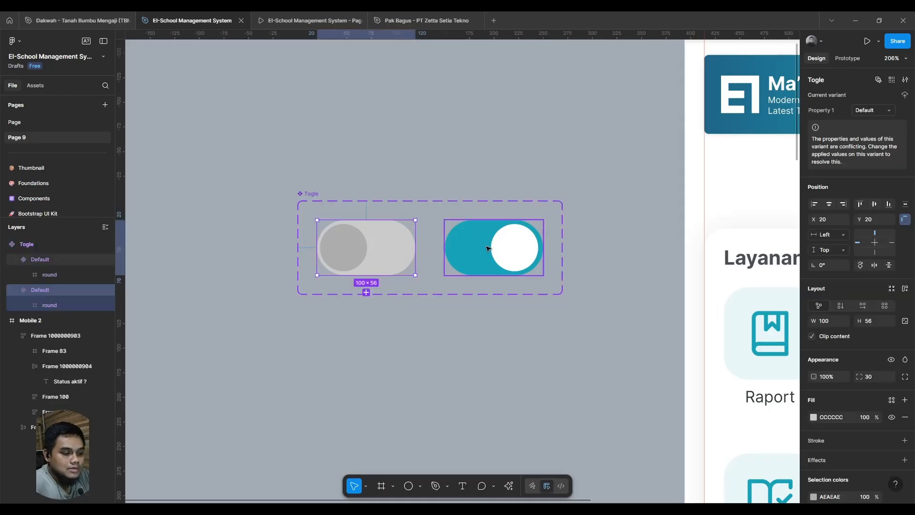
pyautogui.click(847, 59)
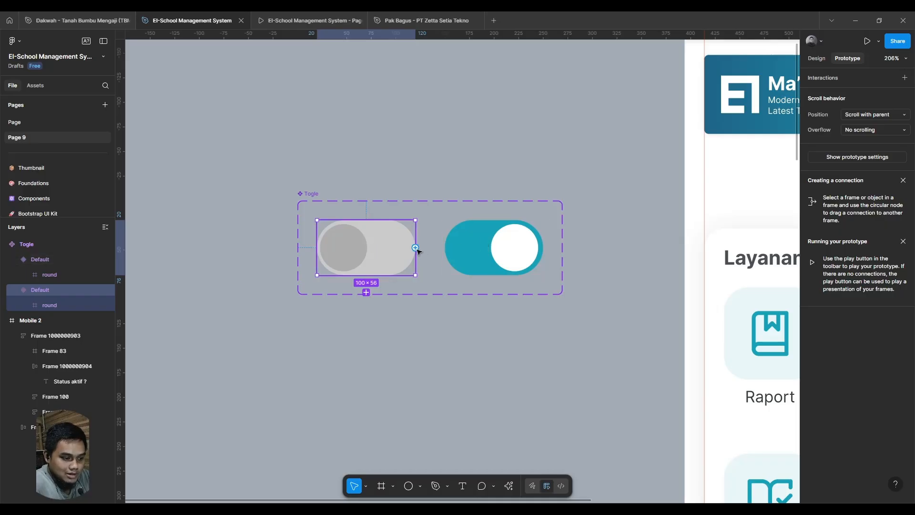
pyautogui.moveTo(415, 247); pyautogui.dragTo(483, 251)
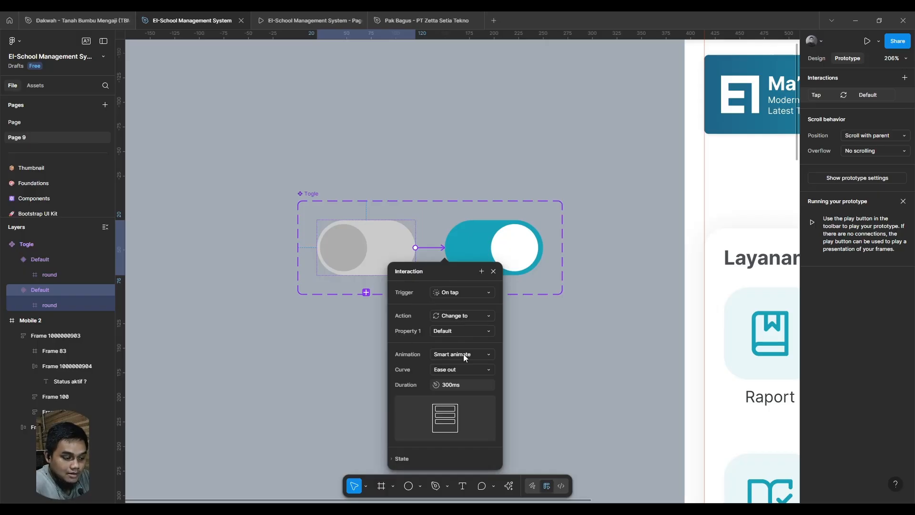
pyautogui.click(486, 238)
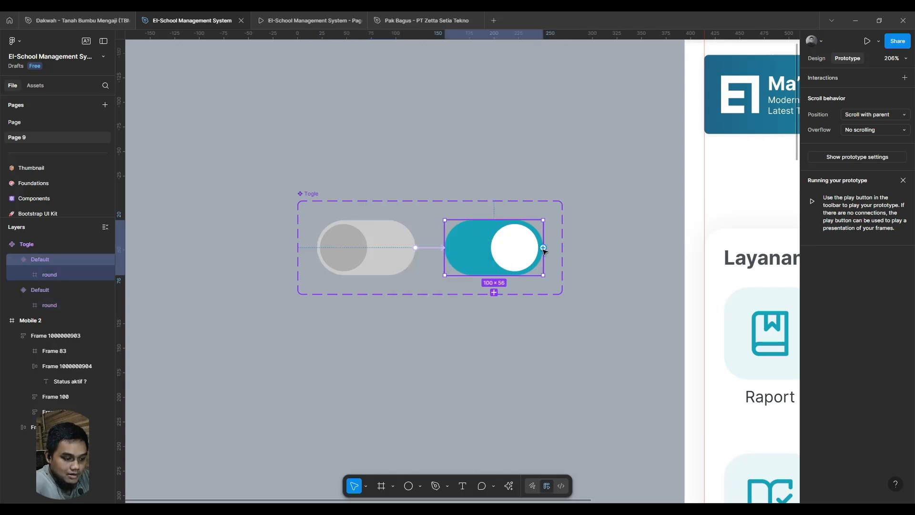
pyautogui.moveTo(544, 247); pyautogui.dragTo(362, 260)
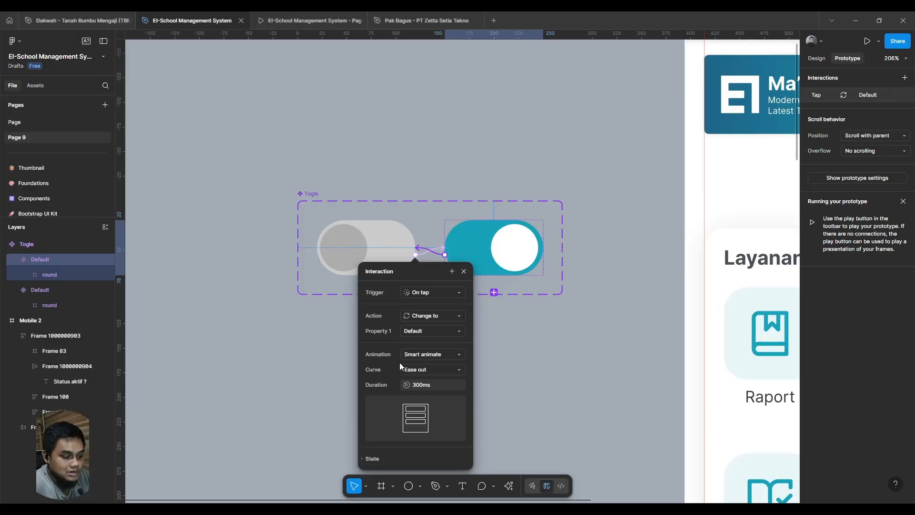
pyautogui.click(530, 358)
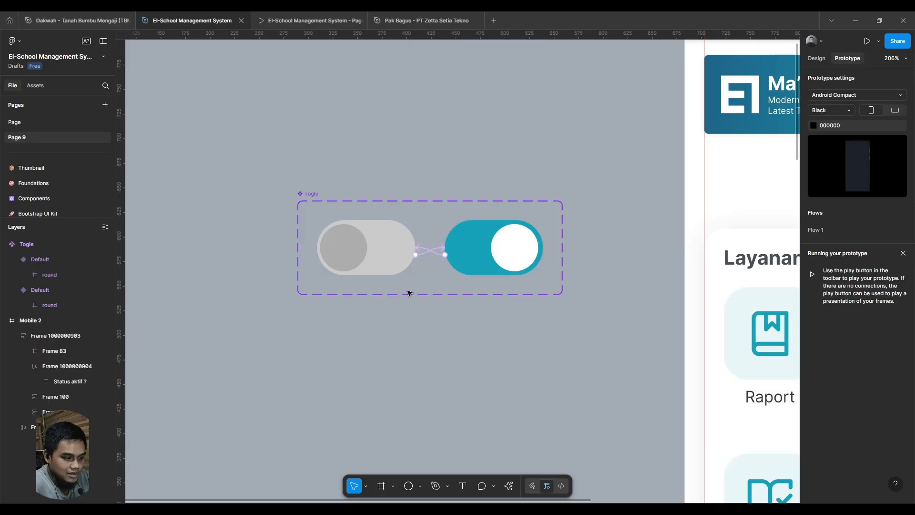
# - Insert an instance of the Togle component from Page 9 of this file's assets into the "Status aktif ?" row
pyautogui.click(388, 256)
pyautogui.click(816, 57)
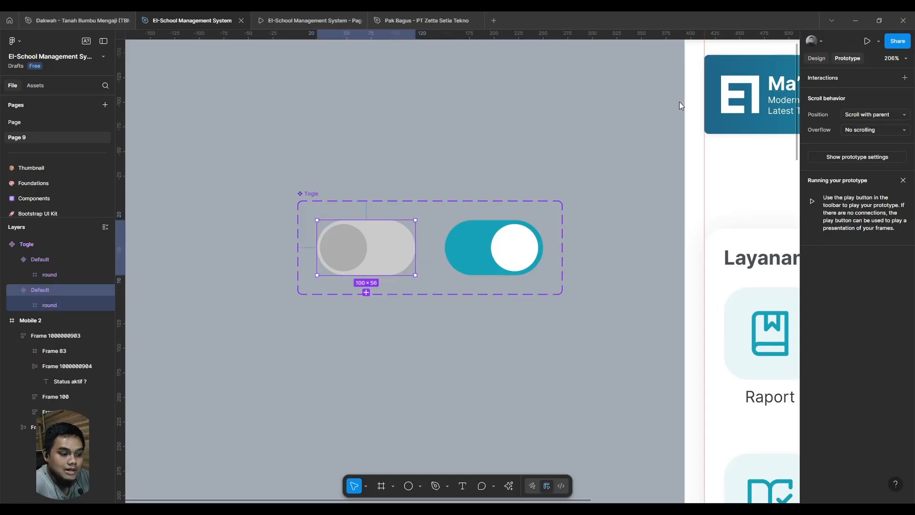
pyautogui.hscroll(5, 452, 146)
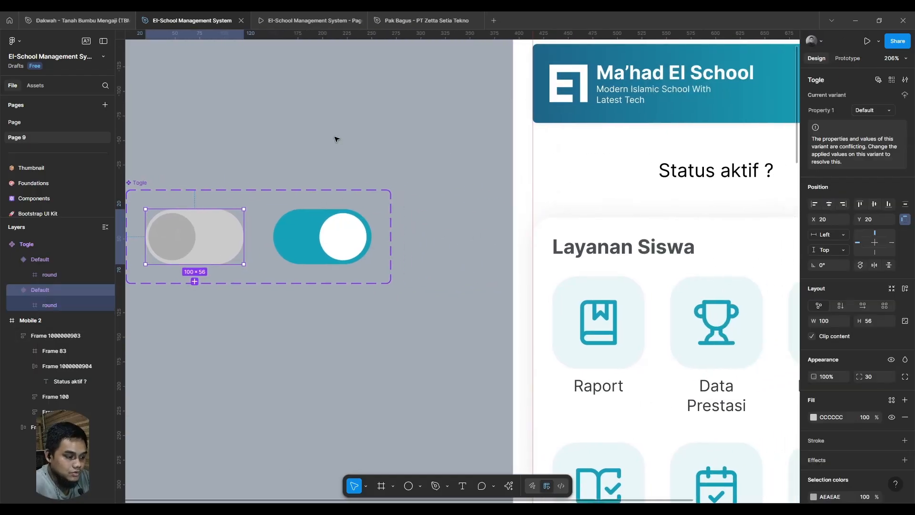
pyautogui.hscroll(-3, 336, 139)
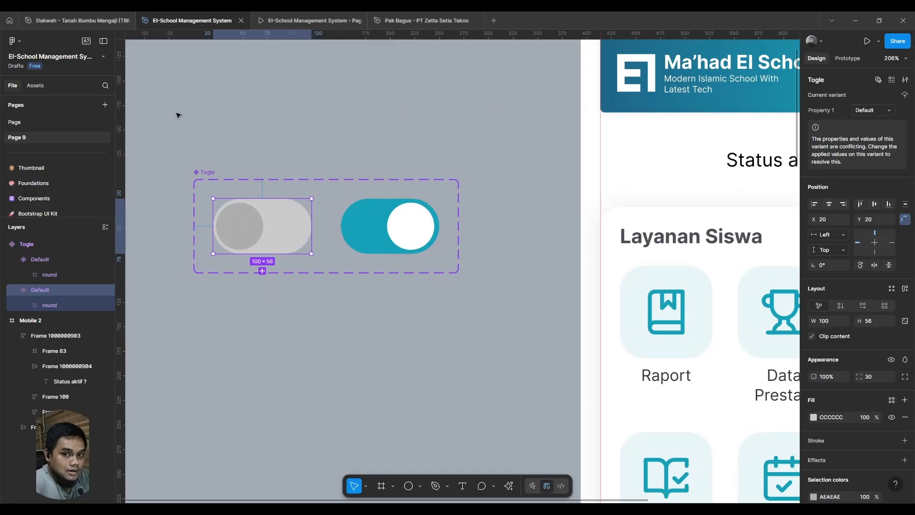
pyautogui.click(33, 87)
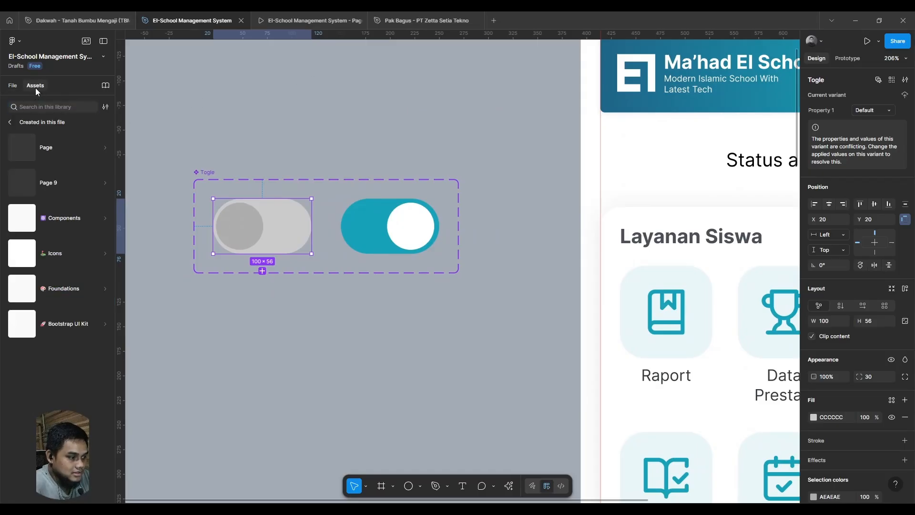
pyautogui.click(78, 188)
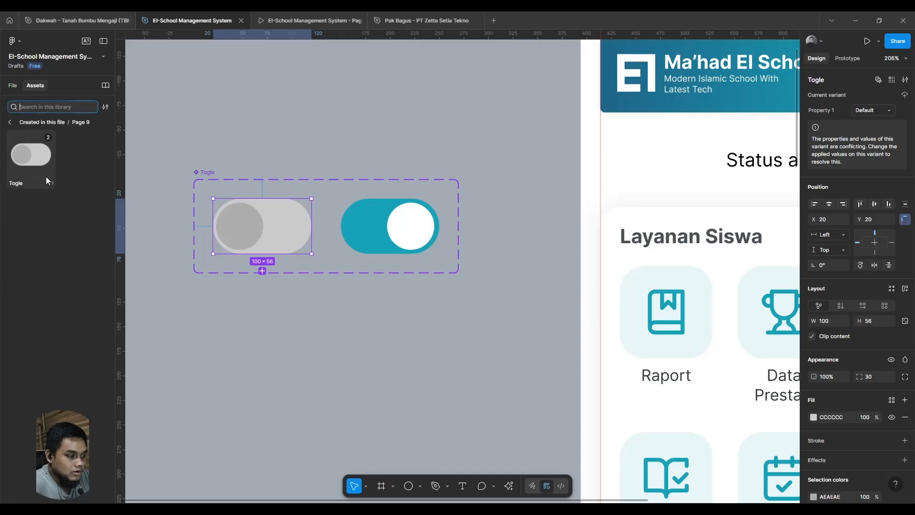
pyautogui.moveTo(31, 154); pyautogui.dragTo(694, 167)
# - Reorder the "Status aktif ?" row so the Togle instance sits at its right end, after the text
pyautogui.hscroll(5, 574, 212)
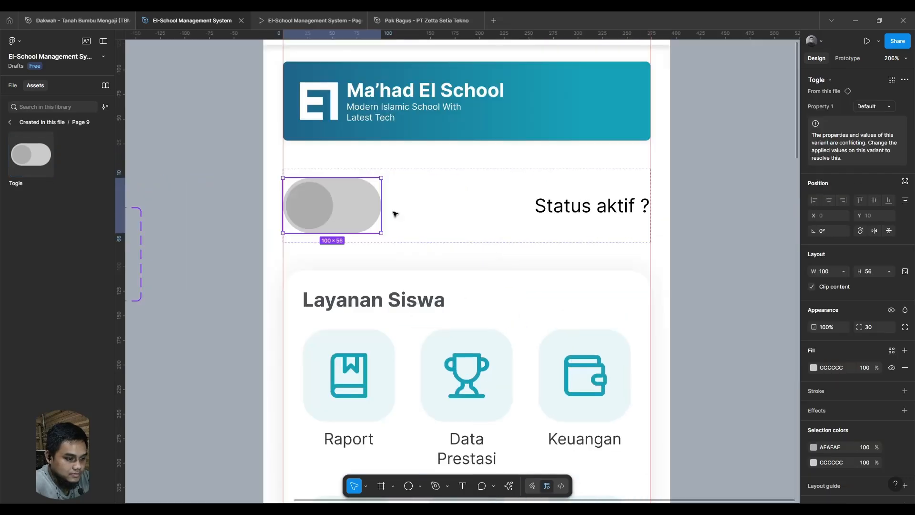
pyautogui.moveTo(357, 210); pyautogui.dragTo(610, 222)
pyautogui.click(736, 265)
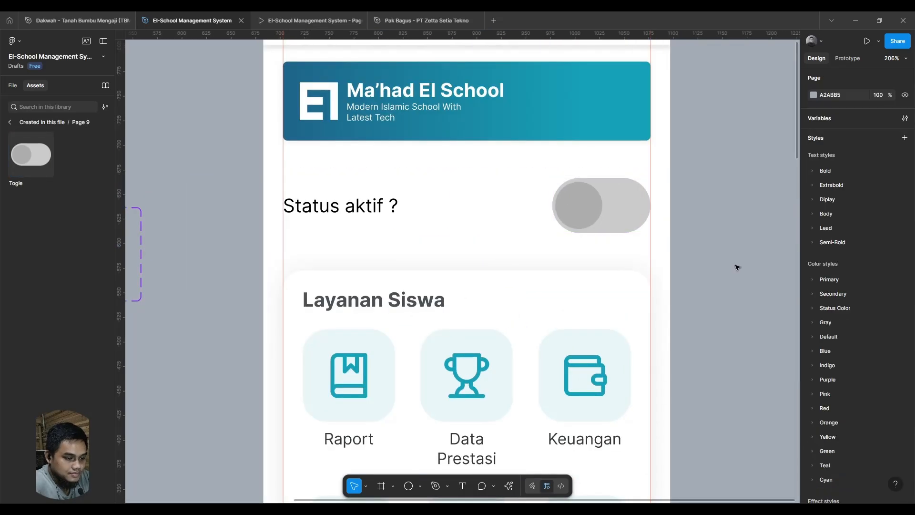
pyautogui.scroll(-5, 434, 220)
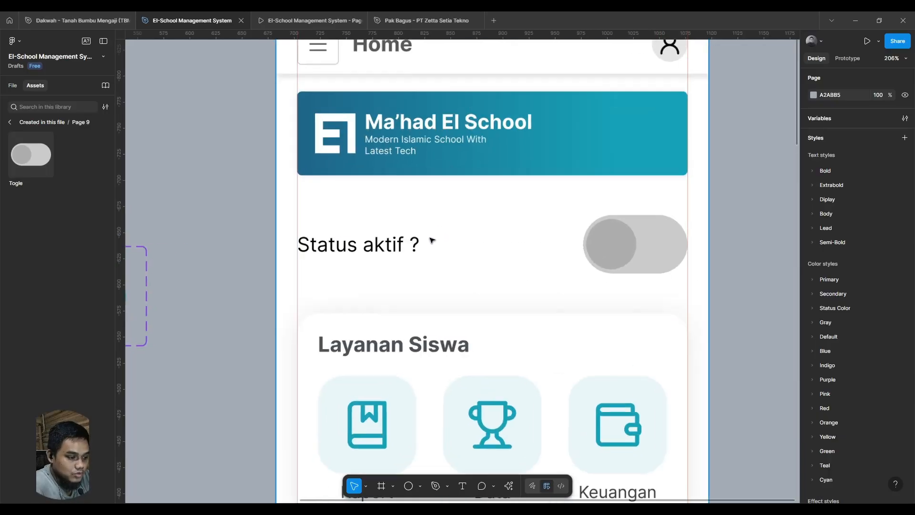
# - Preview the Home screen prototype and test switching the "Status aktif ?" toggle on and off
pyautogui.click(306, 22)
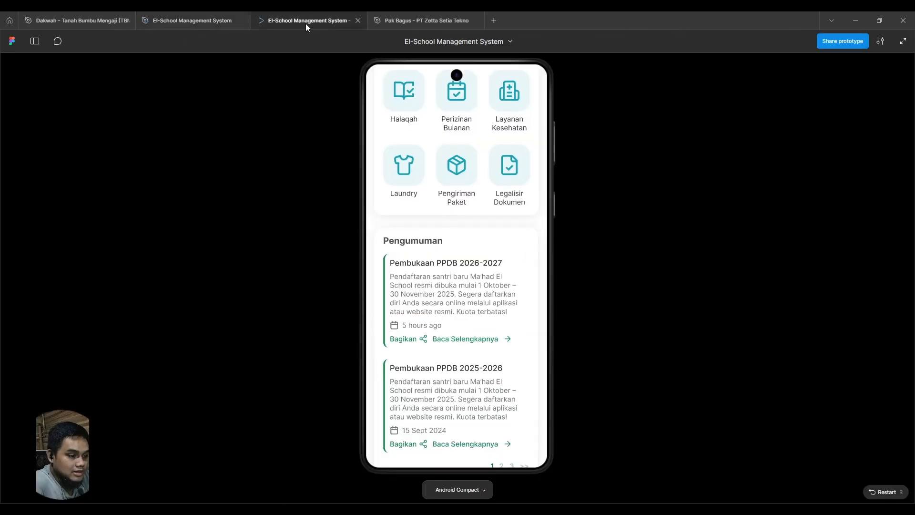
pyautogui.moveTo(496, 135); pyautogui.dragTo(482, 380)
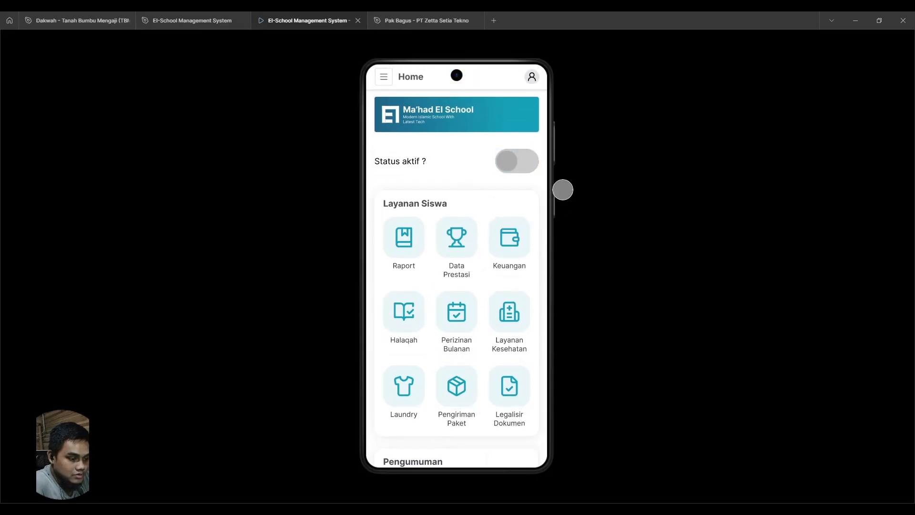
pyautogui.click(534, 164)
pyautogui.click(527, 161)
pyautogui.click(530, 164)
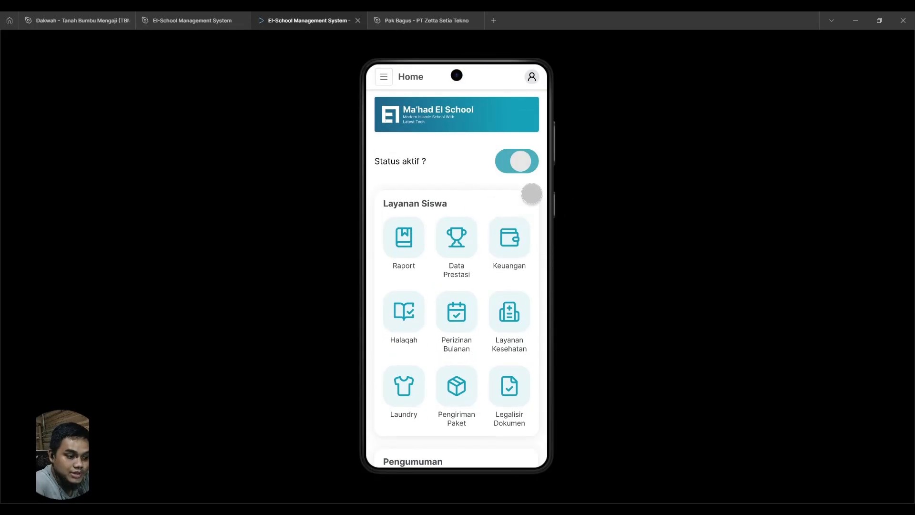
pyautogui.click(527, 163)
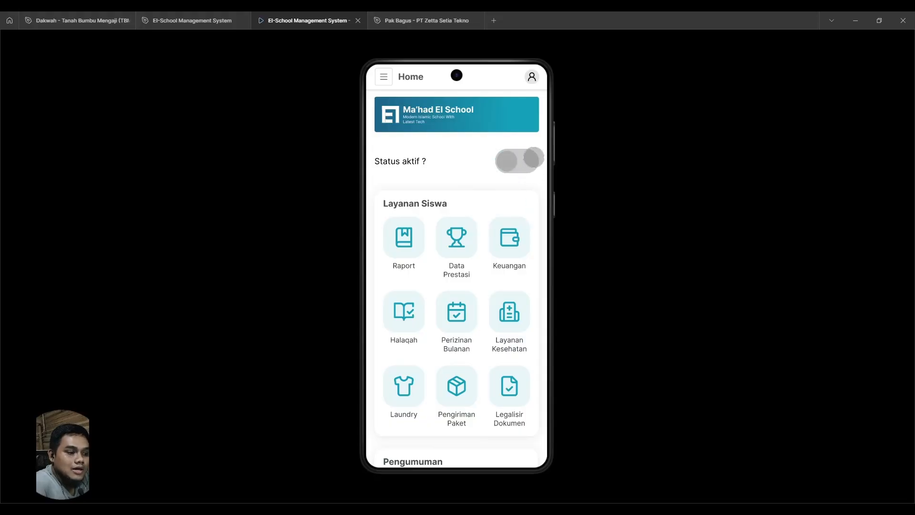
pyautogui.click(531, 157)
pyautogui.click(524, 164)
pyautogui.click(519, 164)
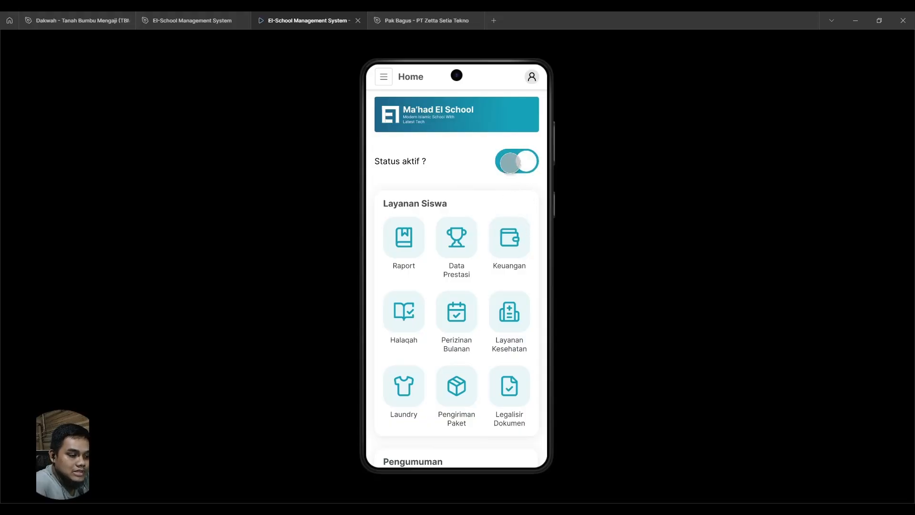
pyautogui.click(518, 164)
# - Change the animation of the grey Togle variant's On tap interaction to Instant
pyautogui.click(192, 21)
pyautogui.hscroll(-5, 435, 124)
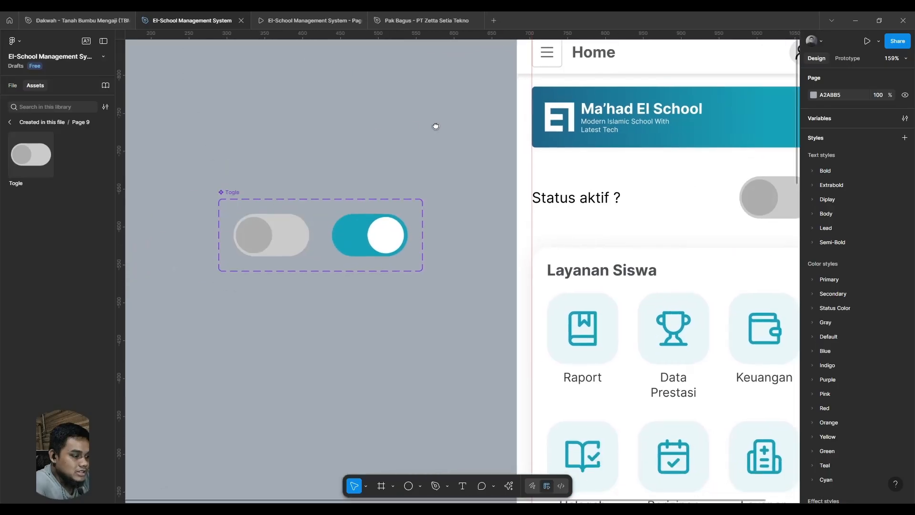
pyautogui.click(305, 242)
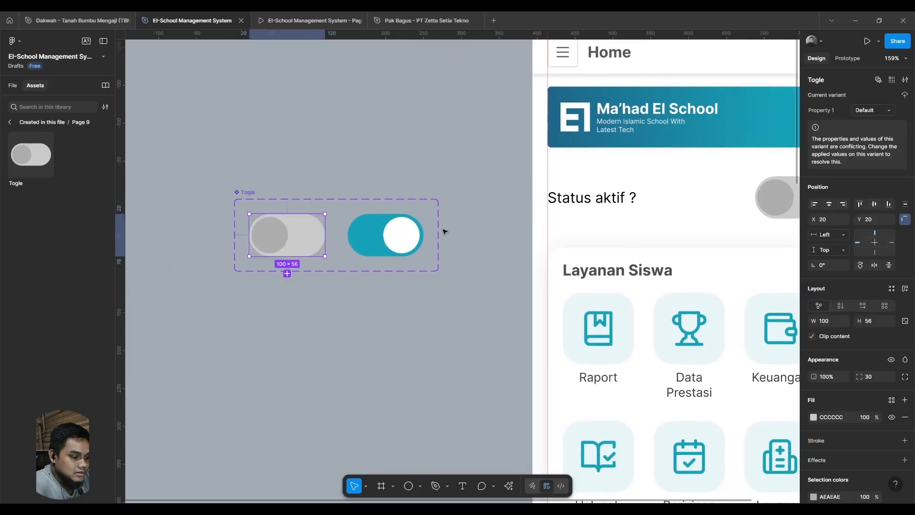
pyautogui.click(848, 58)
pyautogui.click(855, 98)
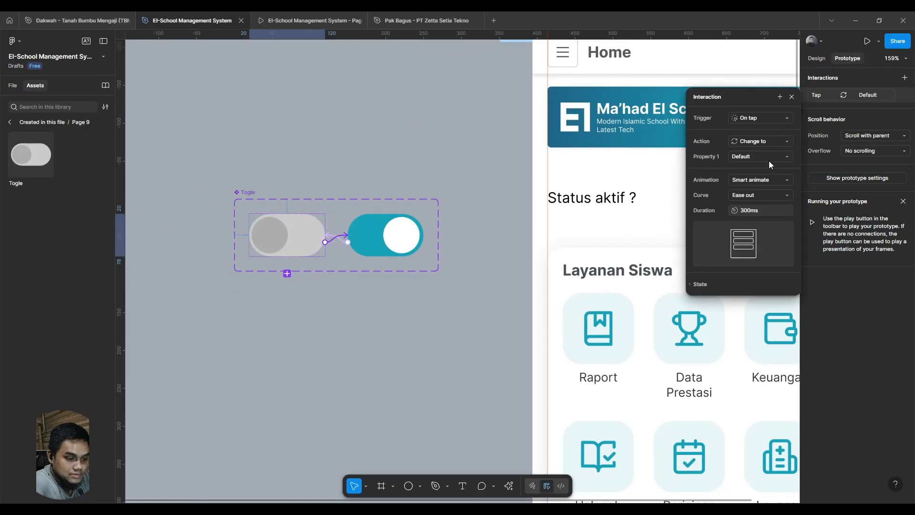
pyautogui.click(757, 181)
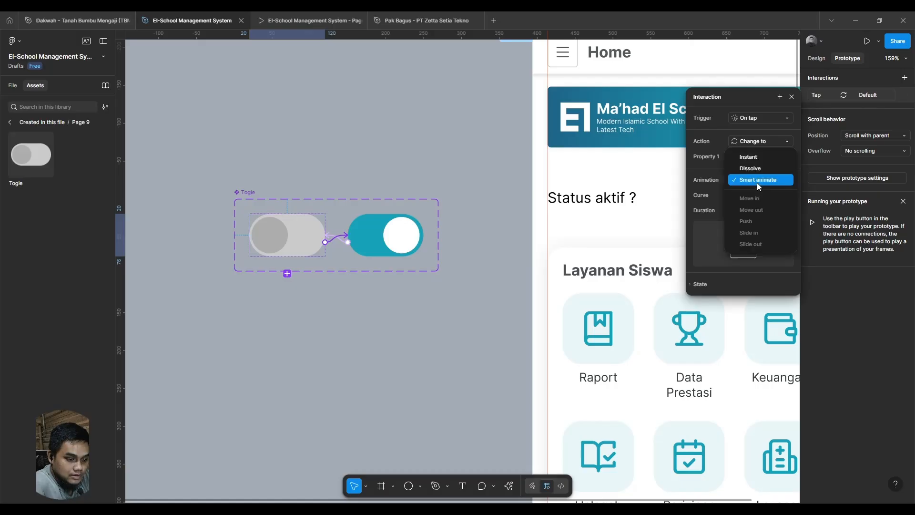
pyautogui.click(757, 153)
# - Test the status toggle in the prototype preview with the Instant animation on the grey variant
pyautogui.click(329, 21)
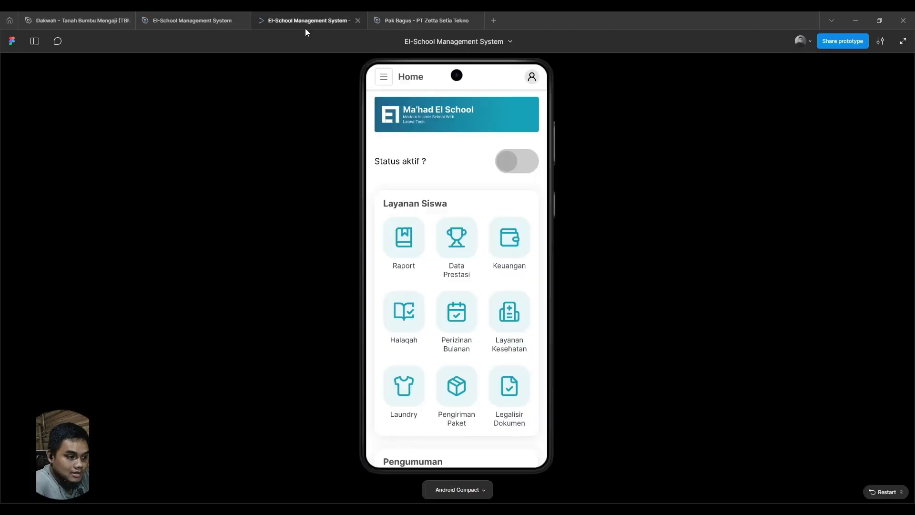
pyautogui.click(501, 157)
pyautogui.click(525, 168)
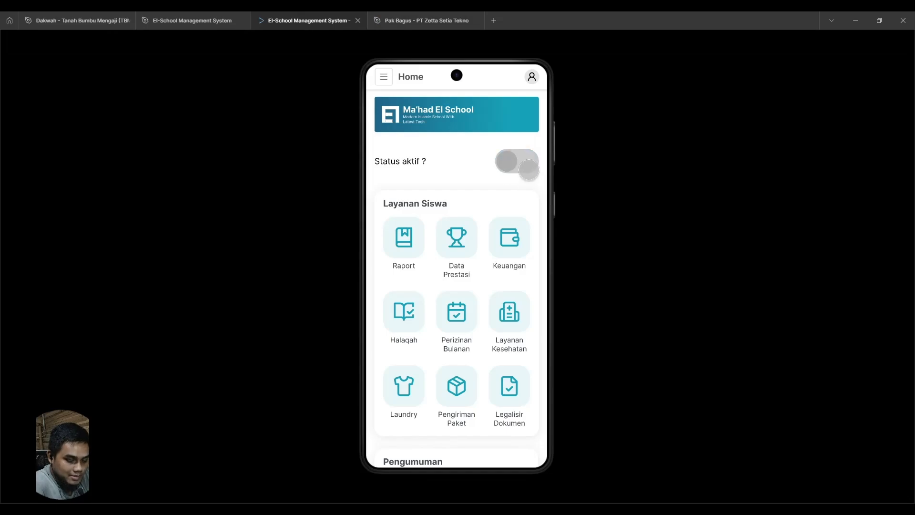
pyautogui.click(523, 166)
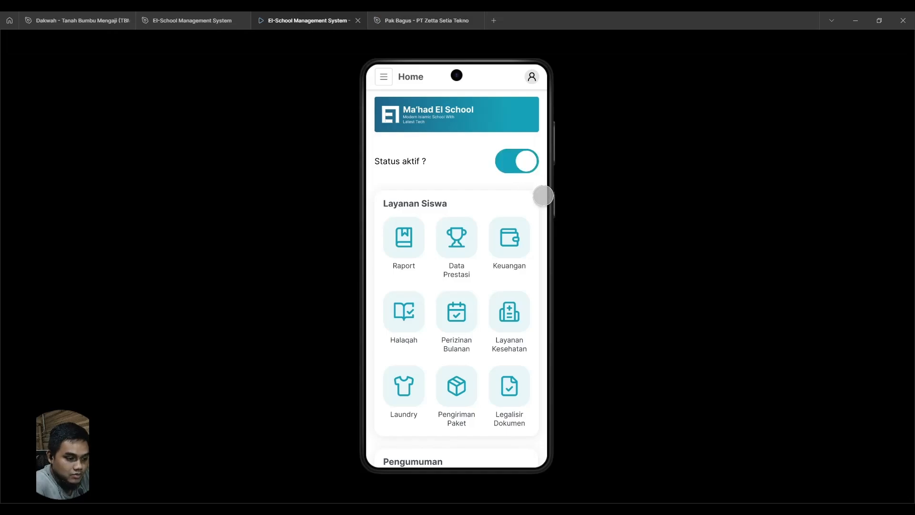
pyautogui.click(519, 163)
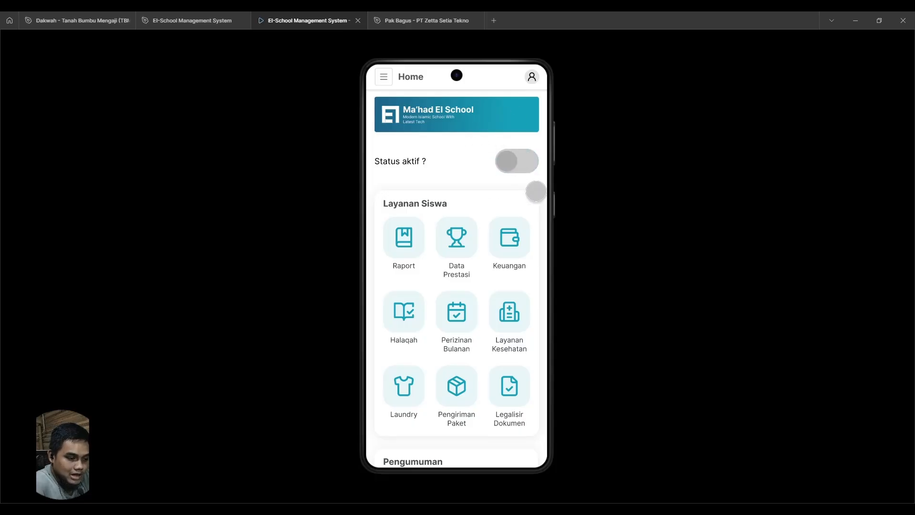
# - Set the animation of the grey Togle variant's On tap interaction back to Smart animate
pyautogui.click(182, 20)
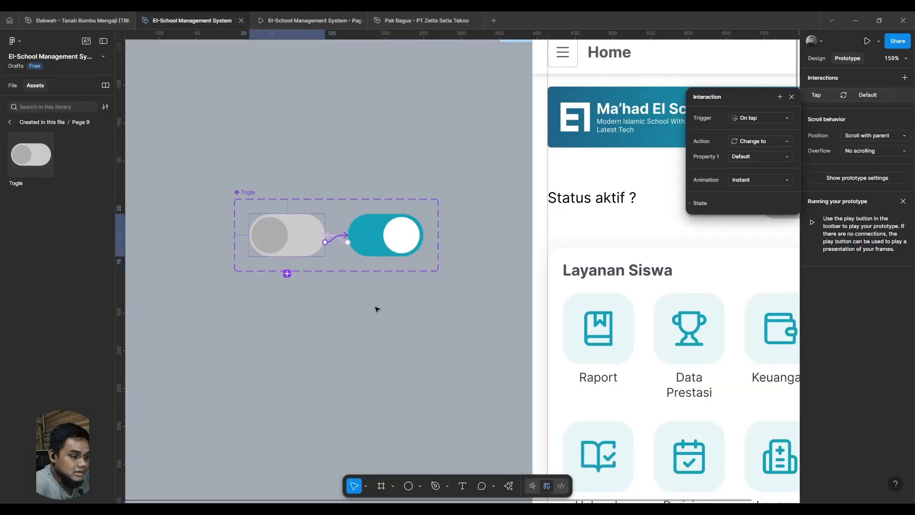
pyautogui.press('Escape')
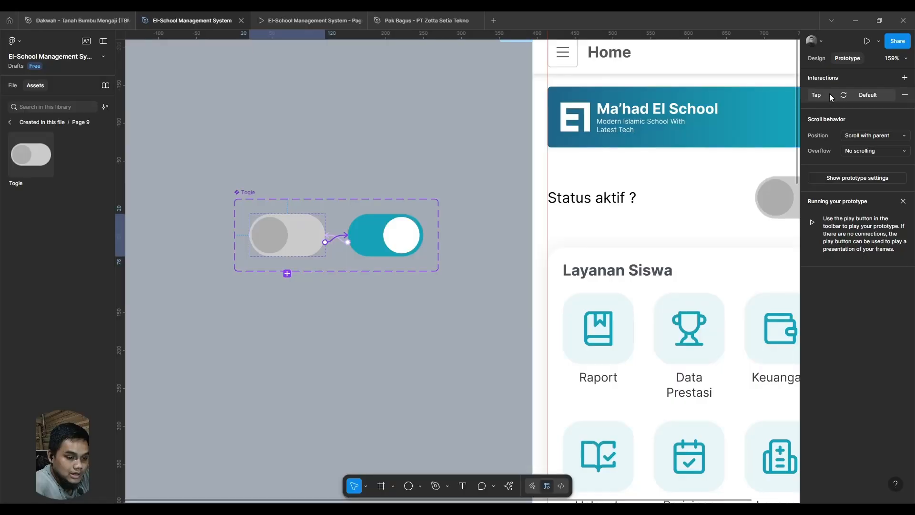
pyautogui.click(829, 94)
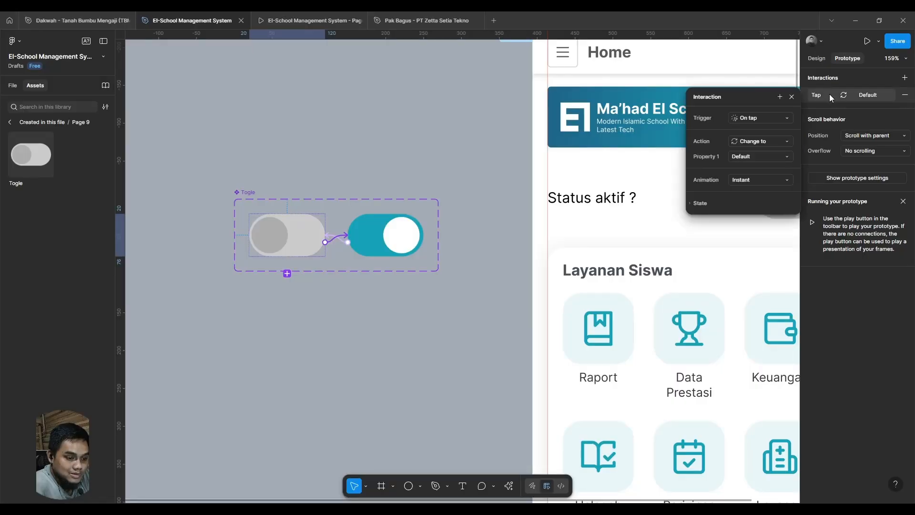
pyautogui.click(750, 182)
pyautogui.click(751, 204)
pyautogui.press('Delete')
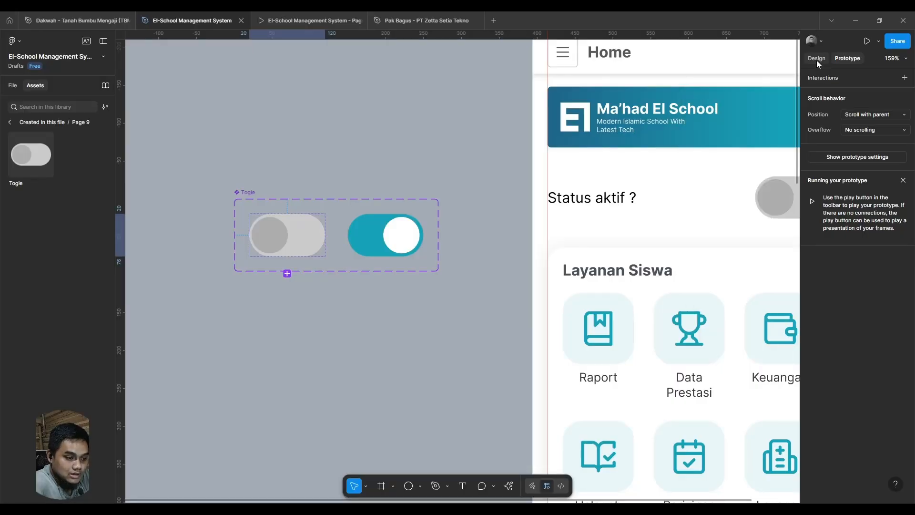
# - Rename the grey variant's circle layer as "round 2"
pyautogui.click(816, 60)
pyautogui.click(264, 236)
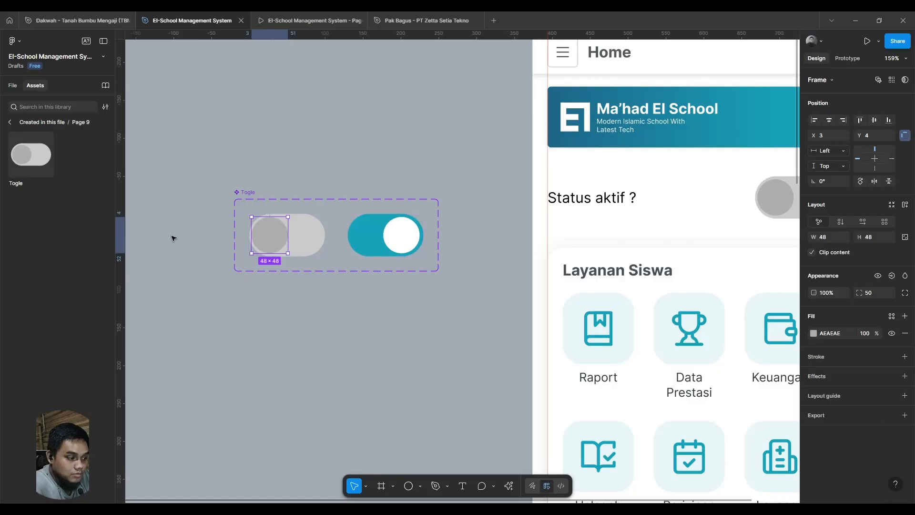
pyautogui.click(12, 86)
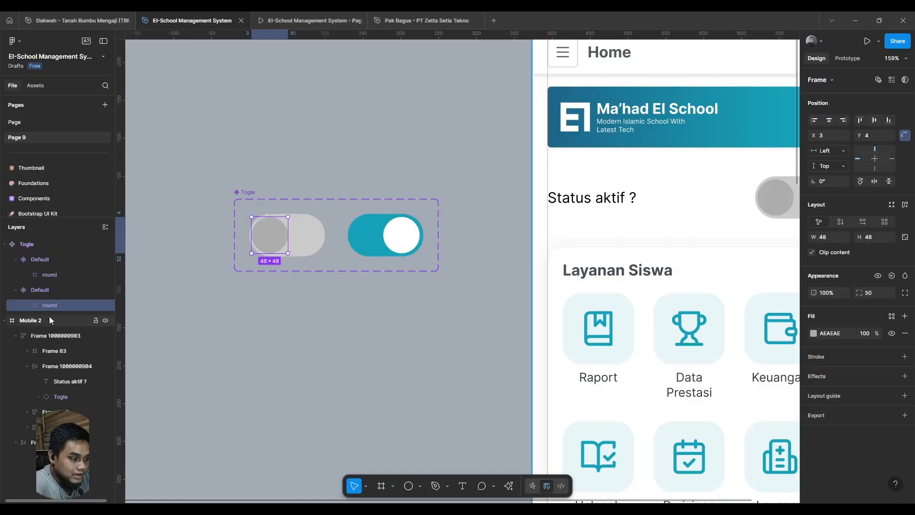
pyautogui.doubleClick(53, 308)
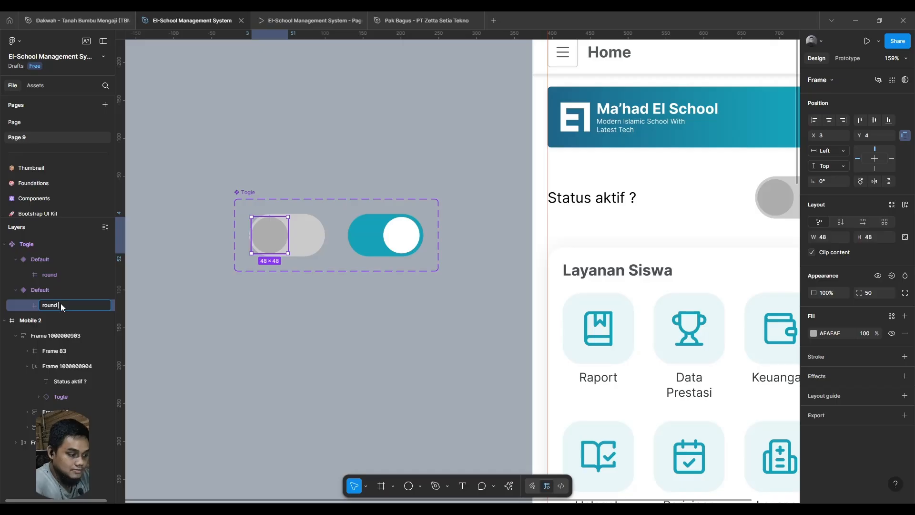
pyautogui.write('2')
pyautogui.click(275, 351)
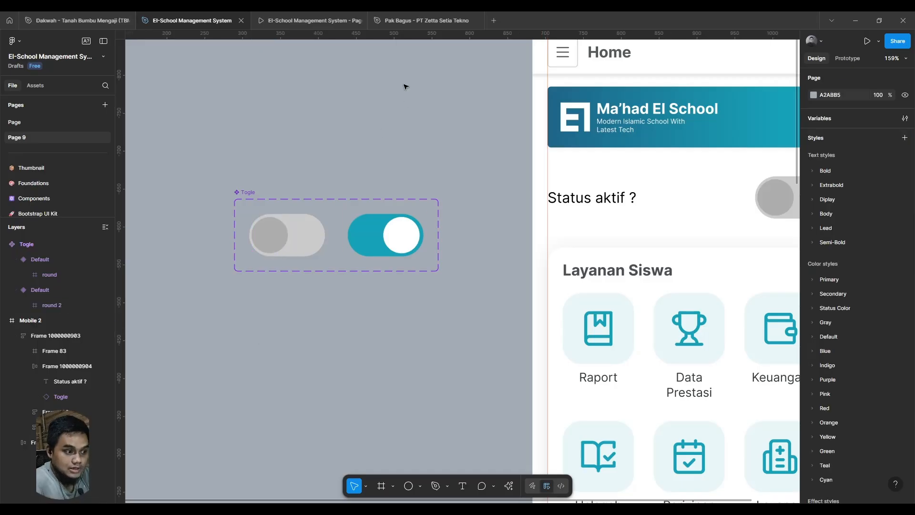
# - Test the status toggle in the prototype preview with differently named circle layers in the two variants
pyautogui.click(310, 20)
pyautogui.click(512, 162)
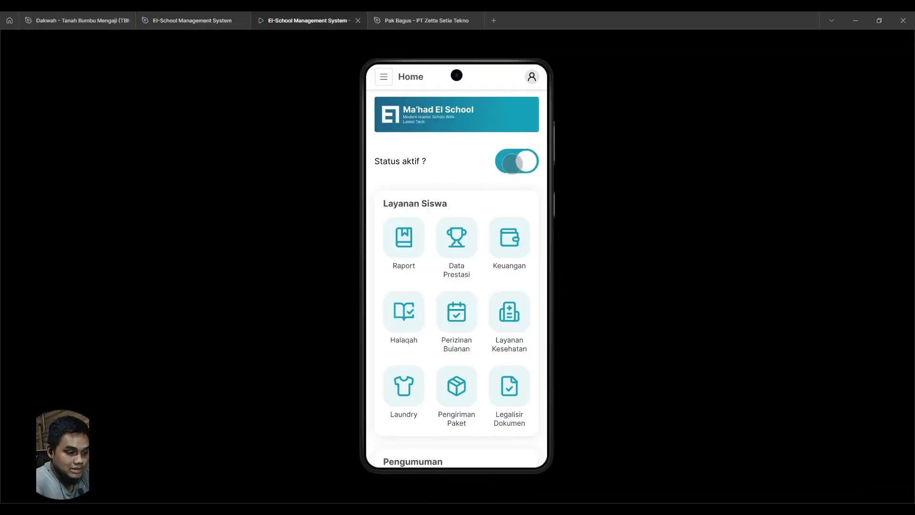
pyautogui.click(513, 164)
pyautogui.click(519, 164)
pyautogui.click(513, 163)
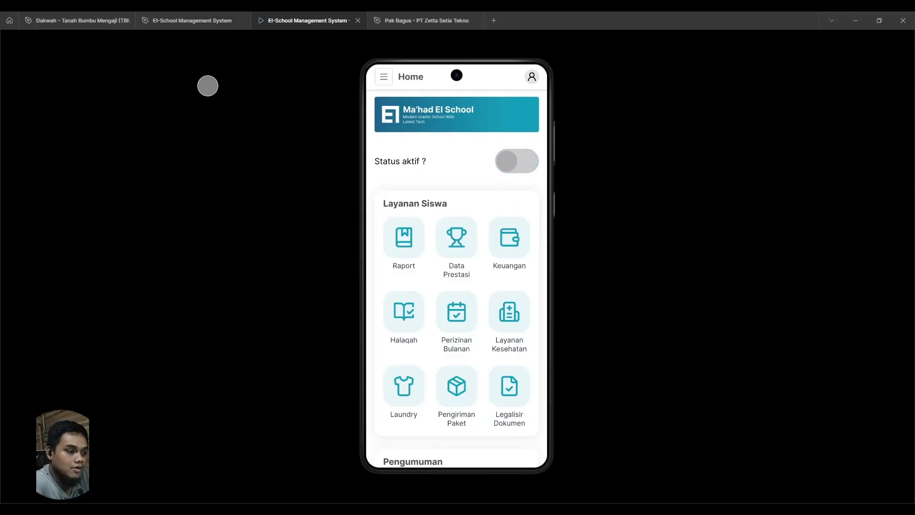
# - Return to the design file and undo the renaming of the grey variant's circle layer
pyautogui.click(191, 21)
pyautogui.hotkey('ctrl', 'z')
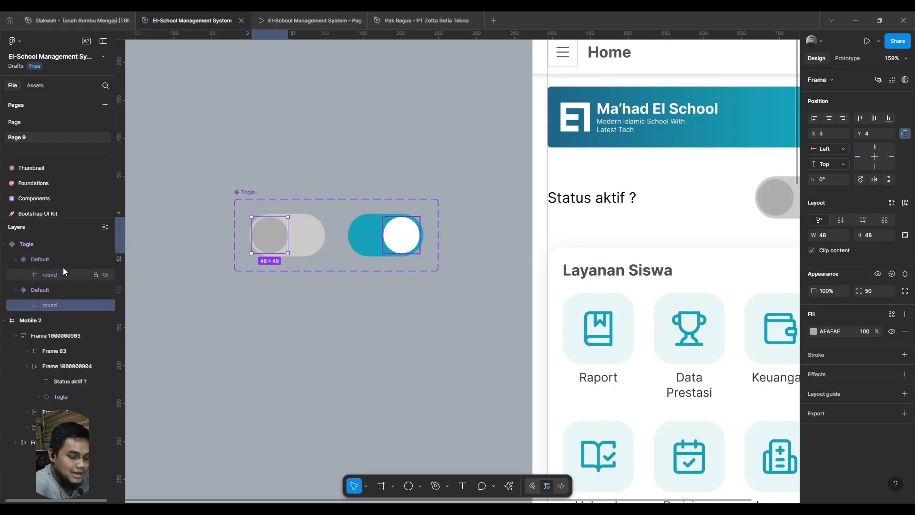
pyautogui.click(284, 382)
pyautogui.scroll(-10, 329, 301)
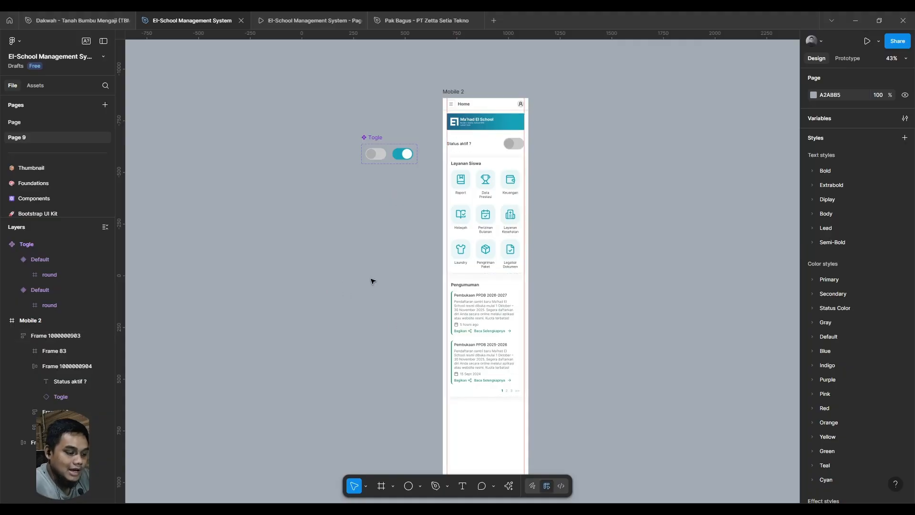
pyautogui.moveTo(368, 259); pyautogui.dragTo(390, 243)
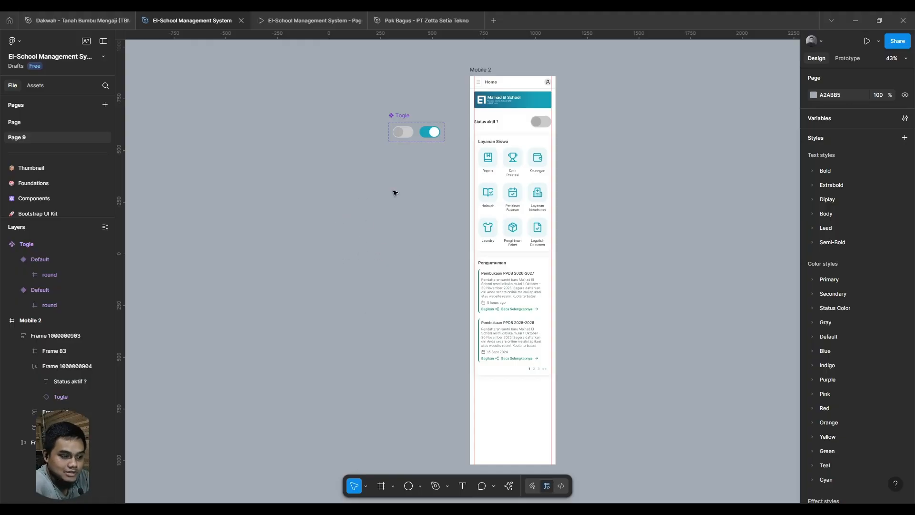
pyautogui.moveTo(372, 200); pyautogui.dragTo(322, 216)
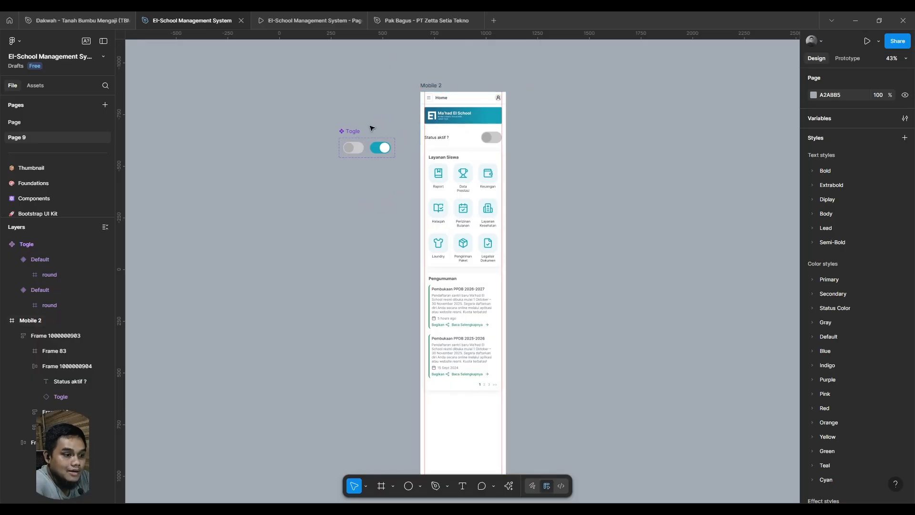
# - Duplicate the Mobile 2 screen so the copy sits beside the original
pyautogui.scroll(5, 352, 148)
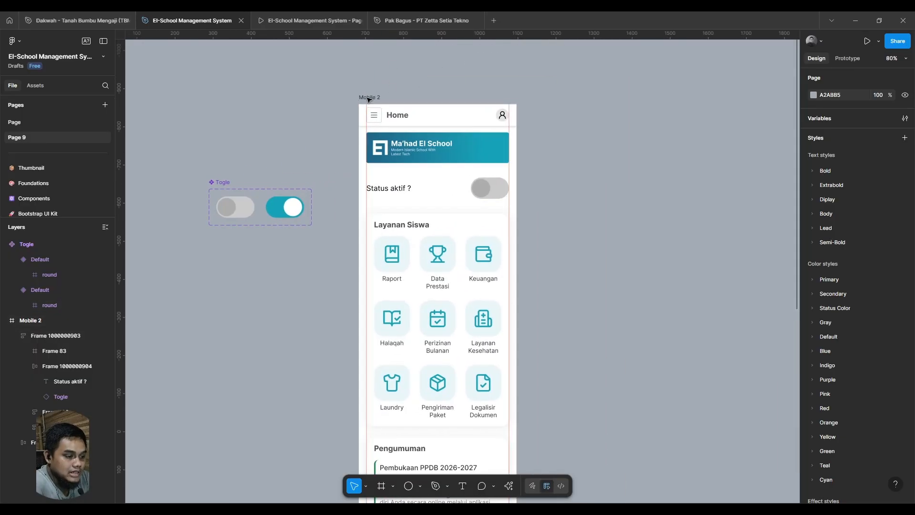
pyautogui.click(370, 98)
pyautogui.moveTo(657, 259); pyautogui.dragTo(578, 262)
pyautogui.hotkey('ctrl', 'd')
# - Set the vertical gap between items of the main content frame in the duplicated Mobile 3 screen to 96
pyautogui.scroll(-3, 620, 257)
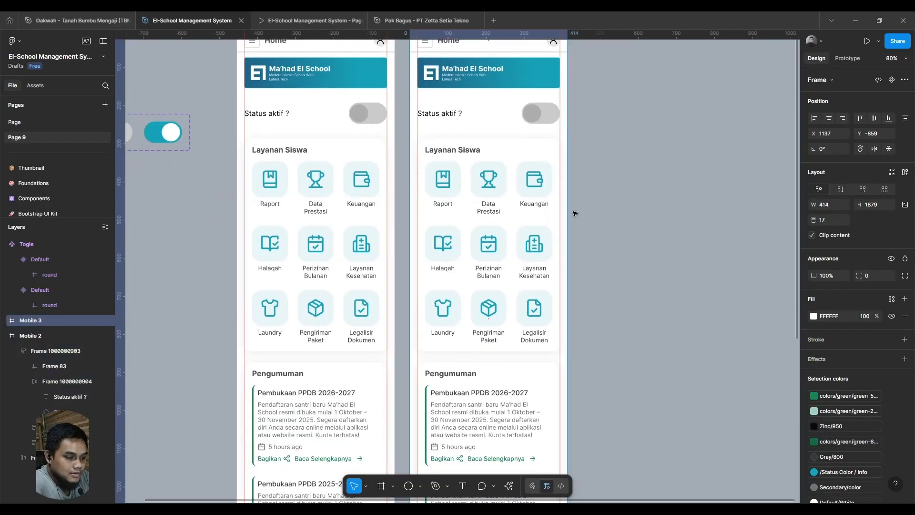
pyautogui.doubleClick(451, 152)
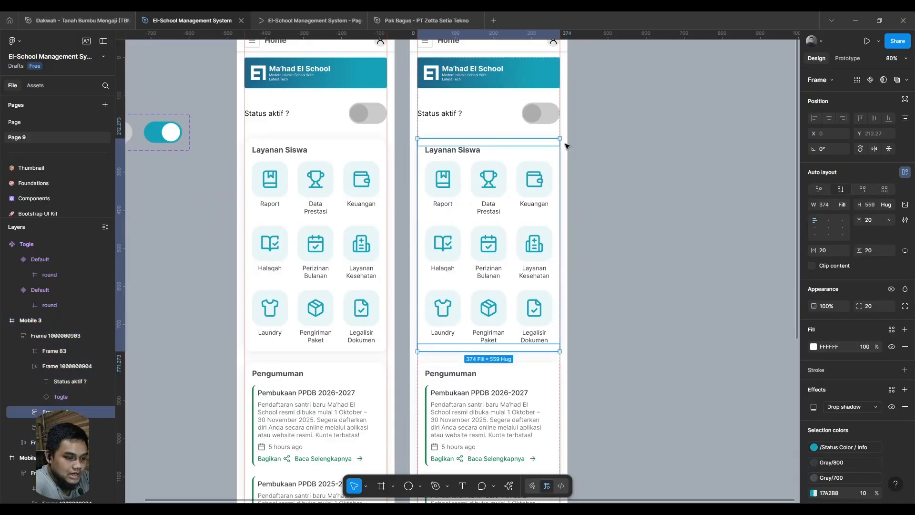
pyautogui.click(571, 173)
pyautogui.click(488, 175)
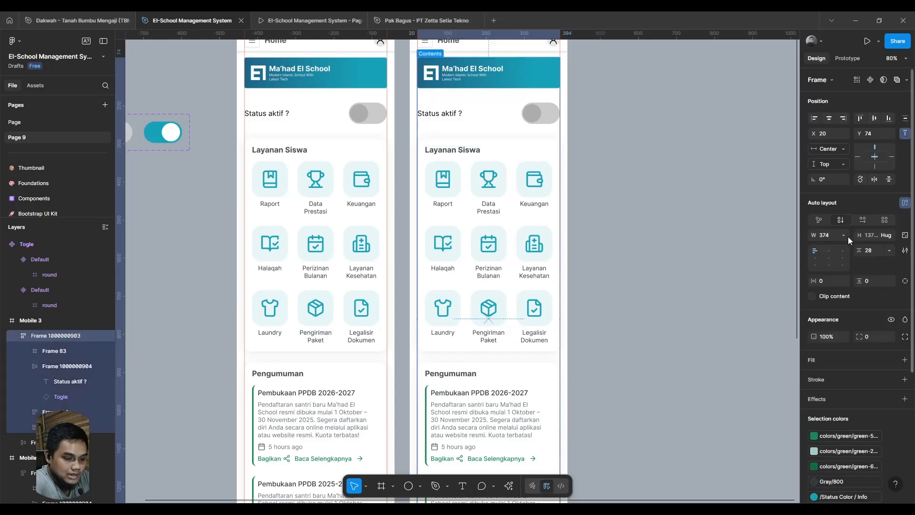
pyautogui.moveTo(859, 251); pyautogui.dragTo(13, 262)
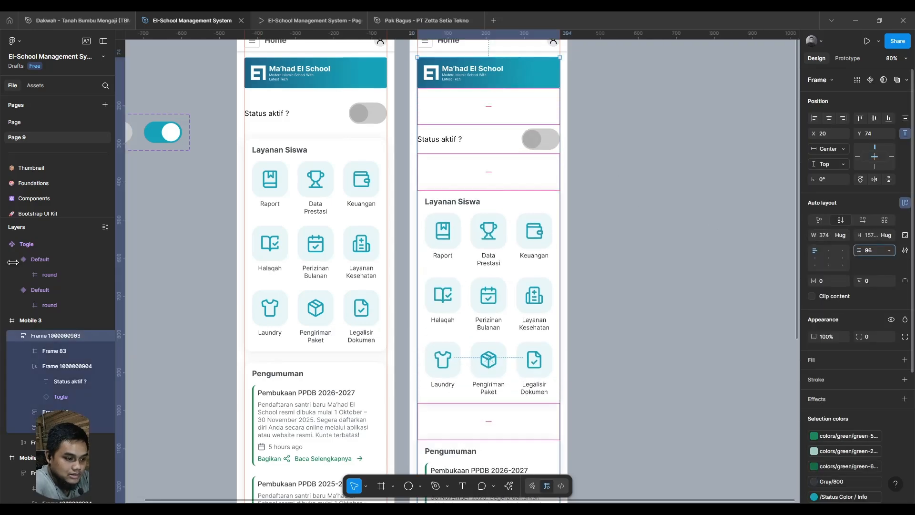
pyautogui.click(618, 266)
pyautogui.scroll(3, 618, 266)
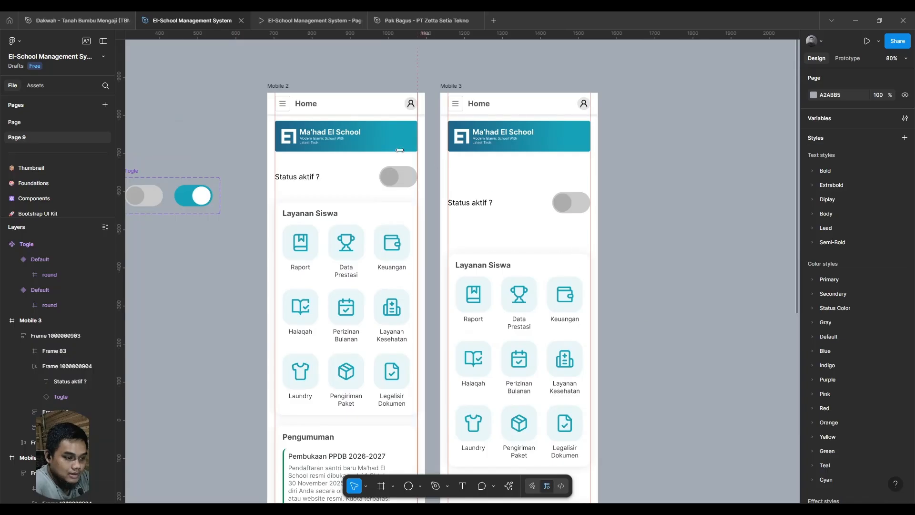
# - Connect the Mobile 2 school banner to the Mobile 3 screen with an On tap, Navigate to interaction using Smart animate
pyautogui.click(413, 142)
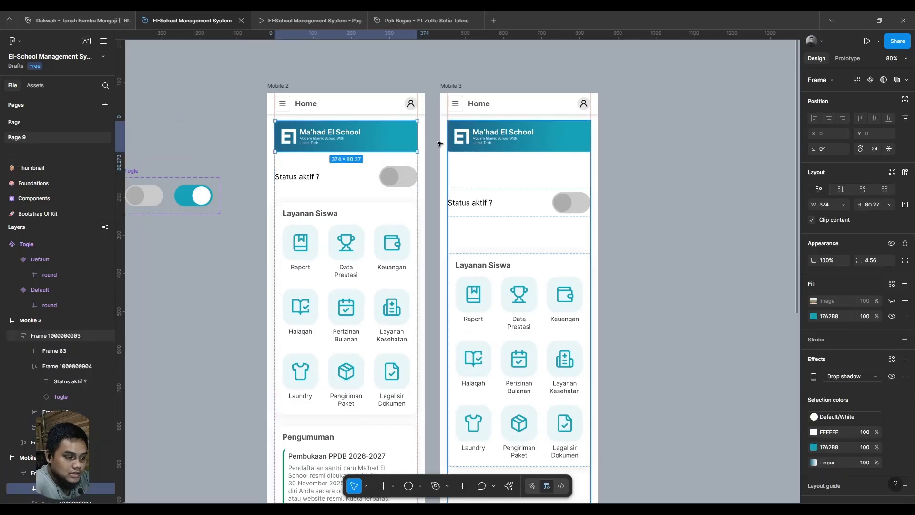
pyautogui.click(838, 59)
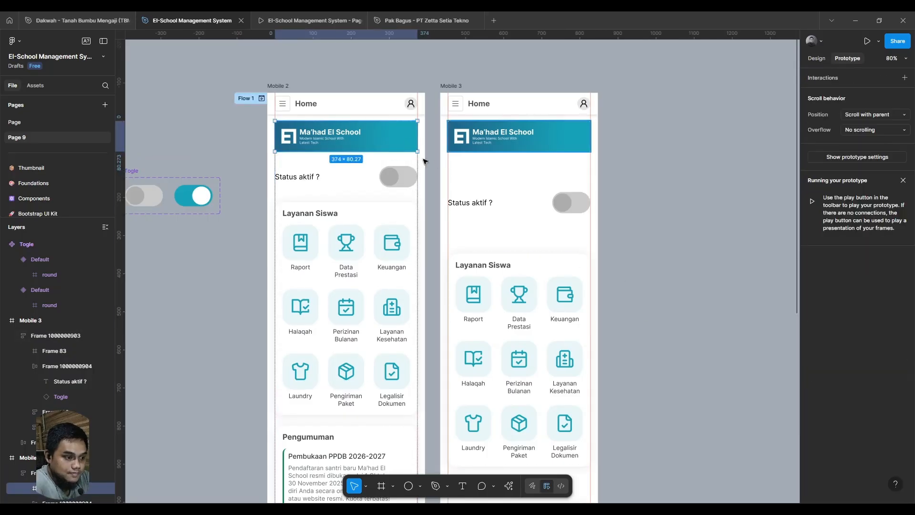
pyautogui.moveTo(417, 136); pyautogui.dragTo(463, 170)
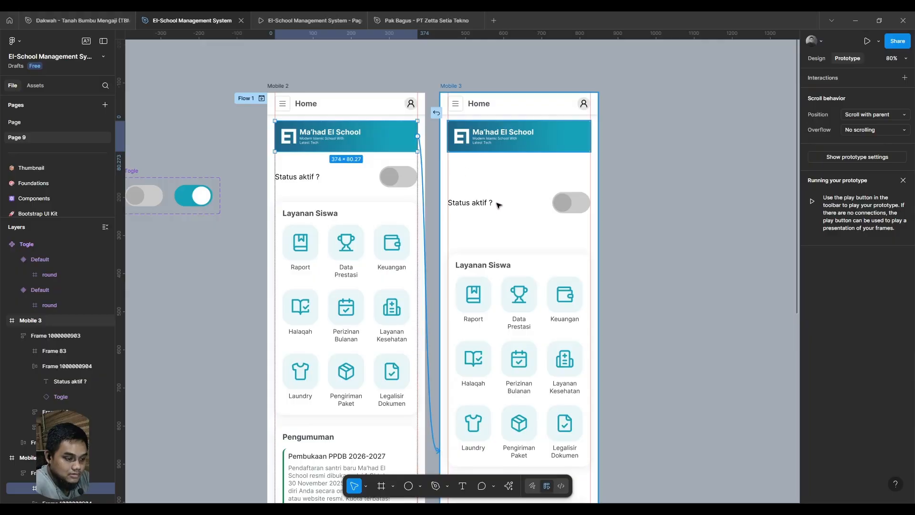
pyautogui.moveTo(498, 205); pyautogui.dragTo(507, 217)
pyautogui.scroll(-4, 482, 214)
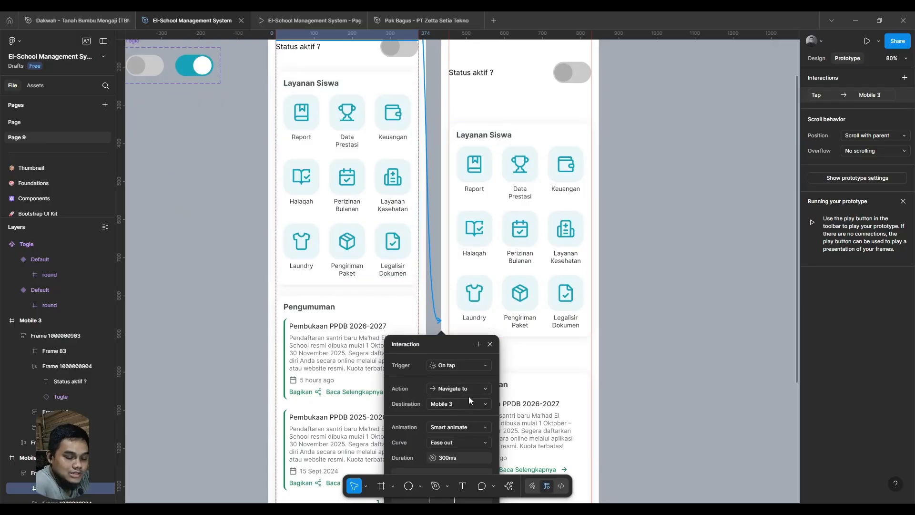
# - Connect the Mobile 3 school banner back to the Mobile 2 screen with an On tap, Navigate to interaction
pyautogui.scroll(2, 454, 253)
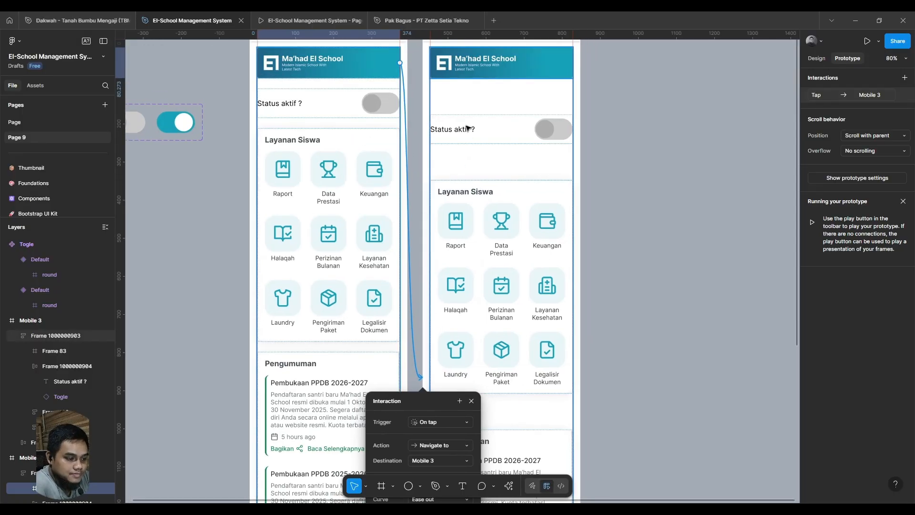
pyautogui.click(480, 76)
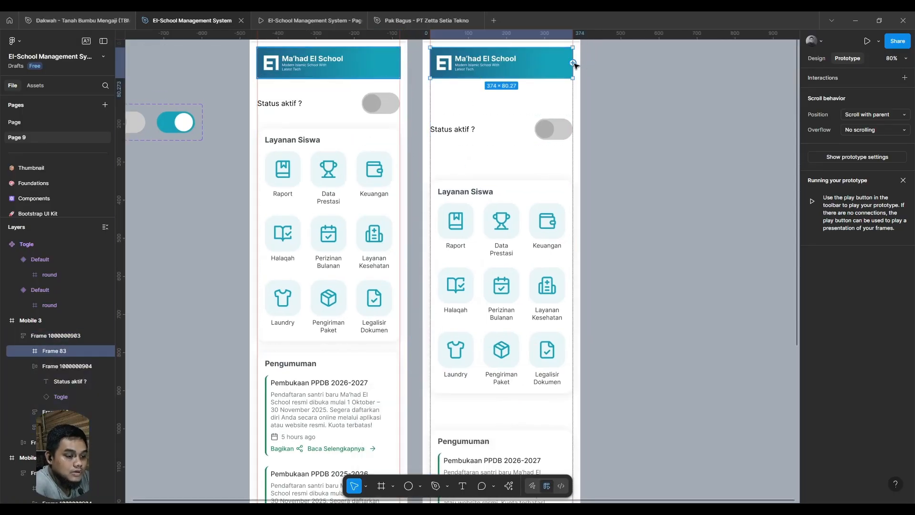
pyautogui.moveTo(574, 63); pyautogui.dragTo(358, 280)
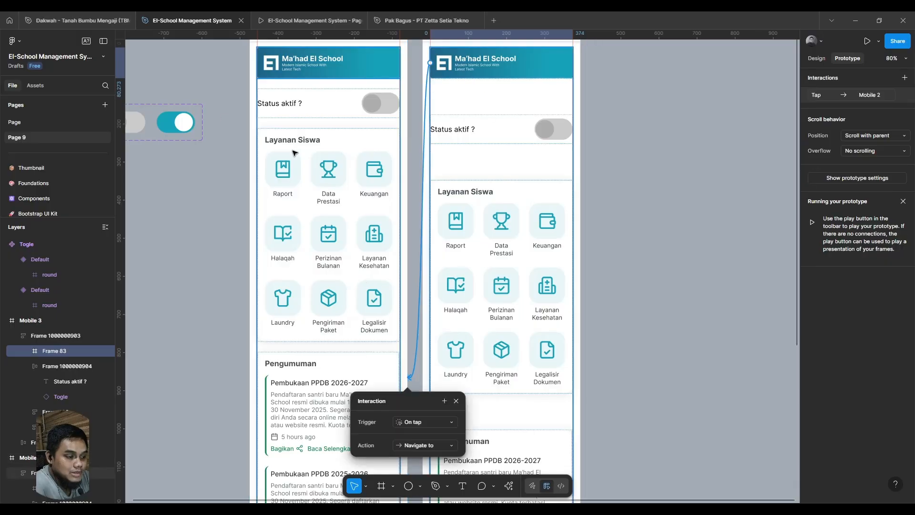
# - Test the banner's animated transition between the two mobile screens in the prototype preview
pyautogui.click(318, 23)
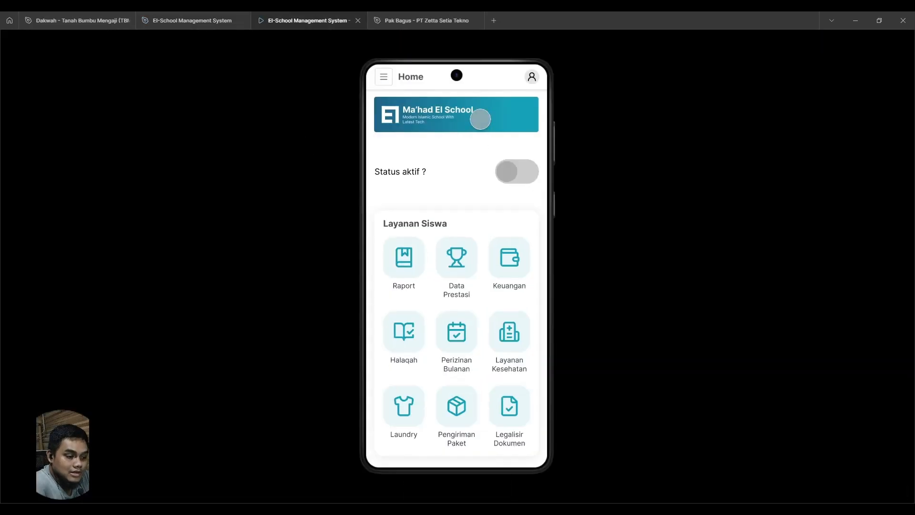
pyautogui.scroll(-3, 498, 116)
pyautogui.scroll(3, 496, 115)
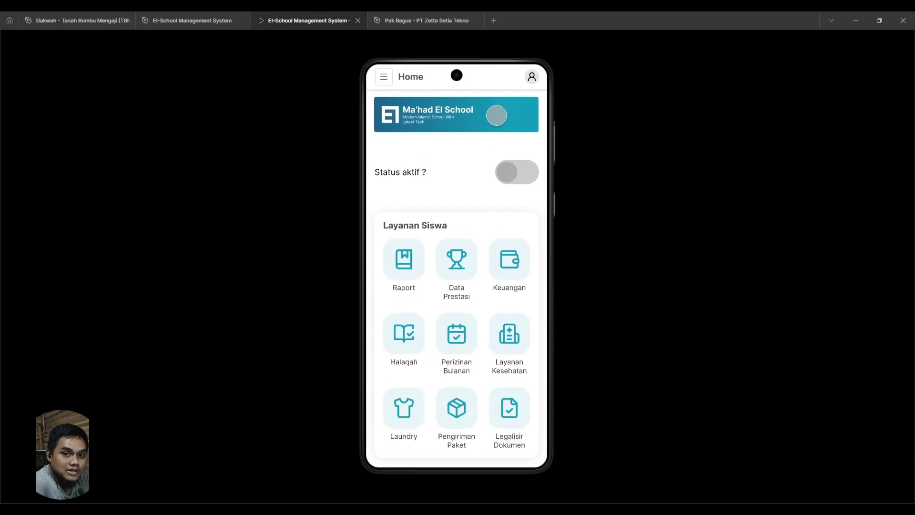
pyautogui.scroll(-1, 405, 107)
# - Return to the design file and delete the Mobile 3 banner's interaction that leads to Mobile 2
pyautogui.click(190, 21)
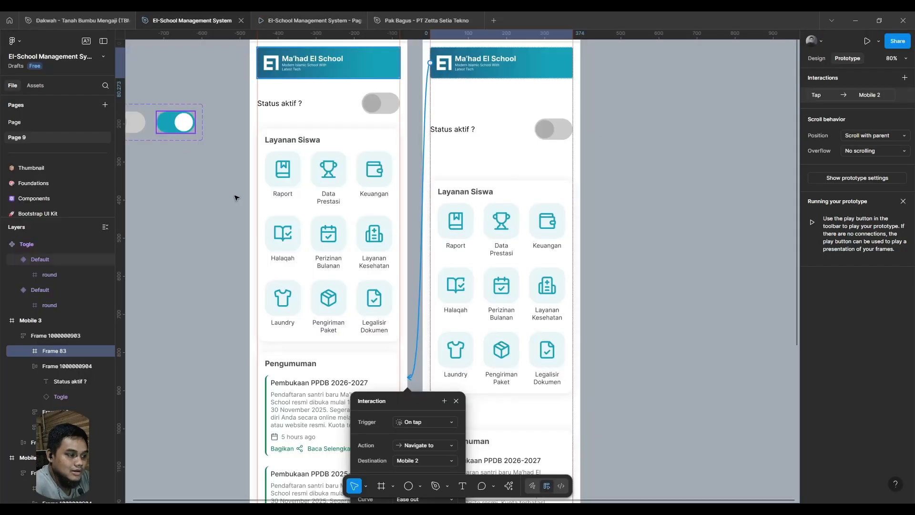
pyautogui.moveTo(310, 211); pyautogui.dragTo(466, 199)
pyautogui.press('Delete')
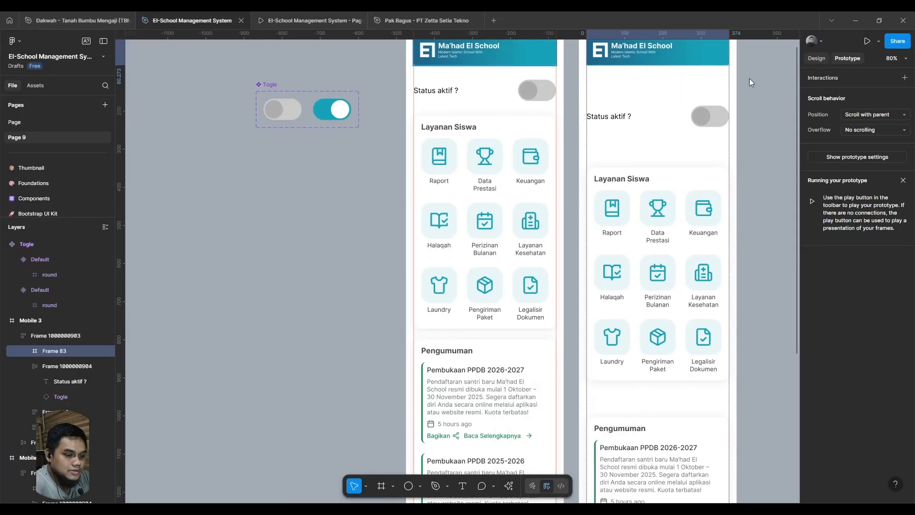
pyautogui.click(321, 349)
# - Draw a frame about 153 × 153 on the empty canvas below the Togle component and name it "Image A / false"
pyautogui.moveTo(322, 349); pyautogui.dragTo(469, 321)
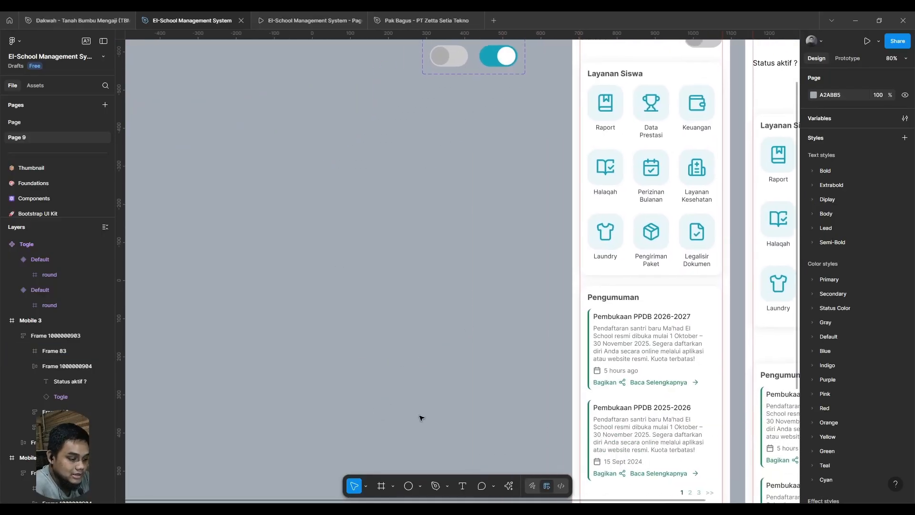
pyautogui.click(381, 487)
pyautogui.moveTo(208, 138)
pyautogui.mouseDown()
pyautogui.moveTo(266, 196)
pyautogui.moveTo(229, 215)
pyautogui.moveTo(233, 234)
pyautogui.mouseUp()
pyautogui.doubleClick(212, 183)
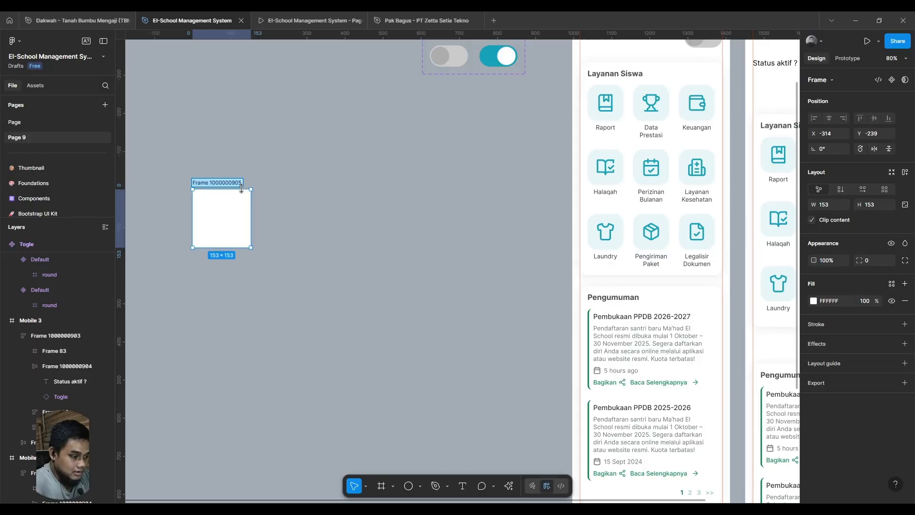
pyautogui.write('Image A / false')
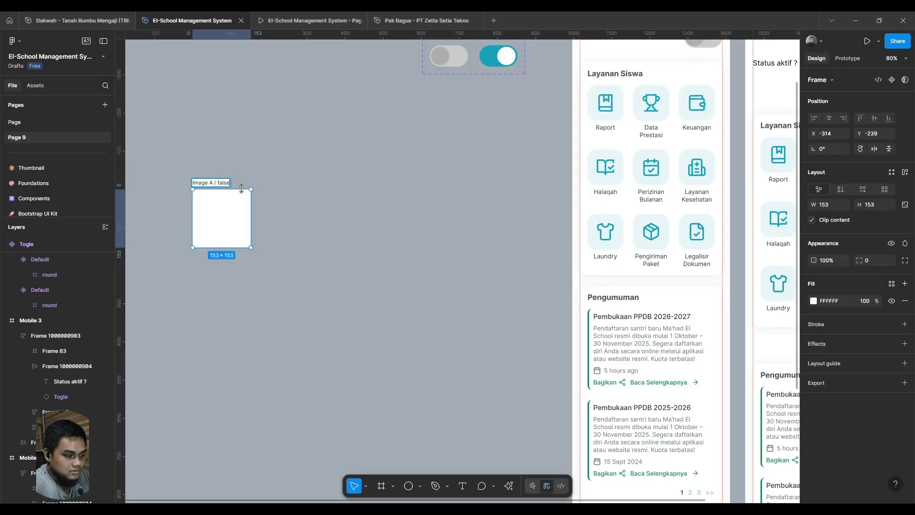
pyautogui.press('Return')
# - Duplicate the "Image A / false" frame and rename the copy as "Image A / true"
pyautogui.hotkey('ctrl', 'd')
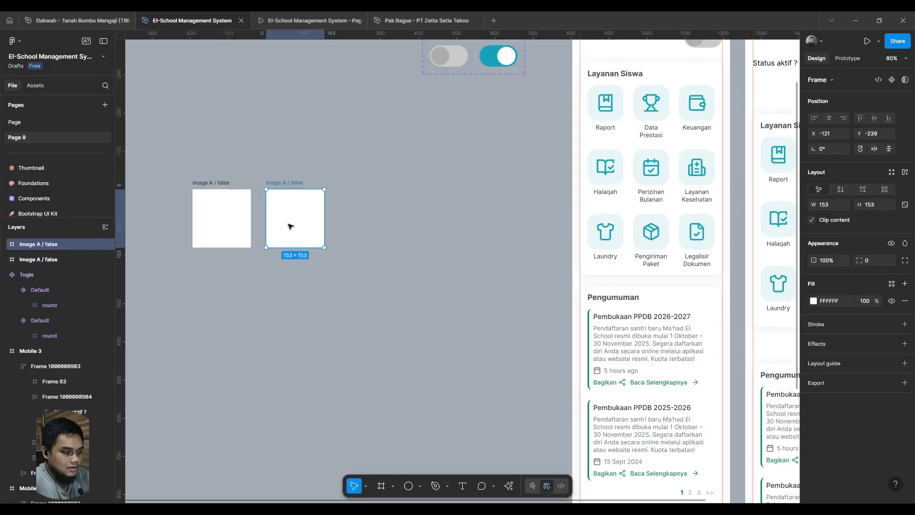
pyautogui.doubleClick(295, 184)
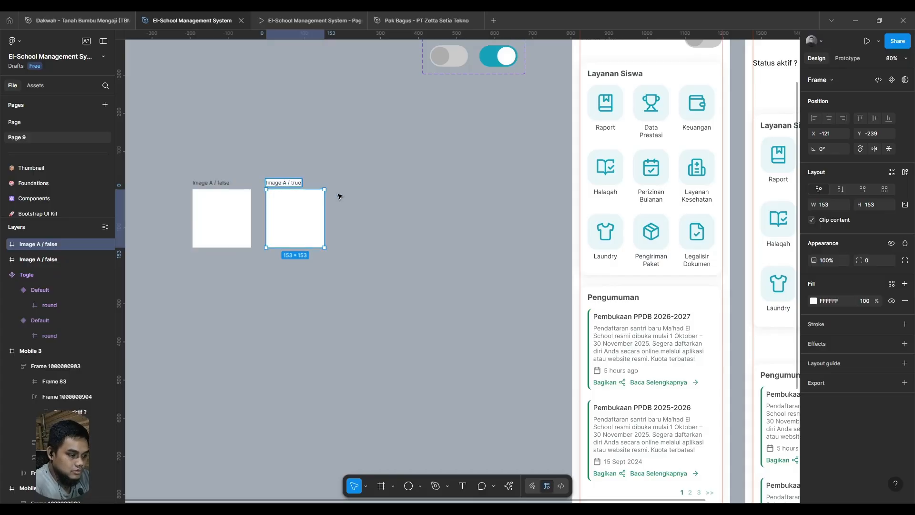
pyautogui.write('true')
pyautogui.press('Return')
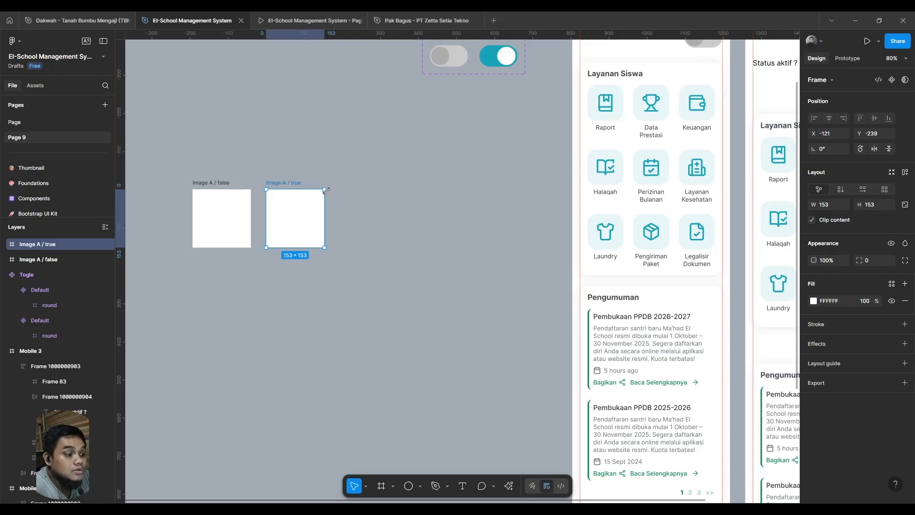
# - Enlarge the "Image A / true" frame to about 205 × 205, keeping its lower edge aligned with the smaller frame
pyautogui.moveTo(329, 187); pyautogui.dragTo(344, 178)
pyautogui.moveTo(331, 299); pyautogui.dragTo(411, 368)
pyautogui.click(374, 302)
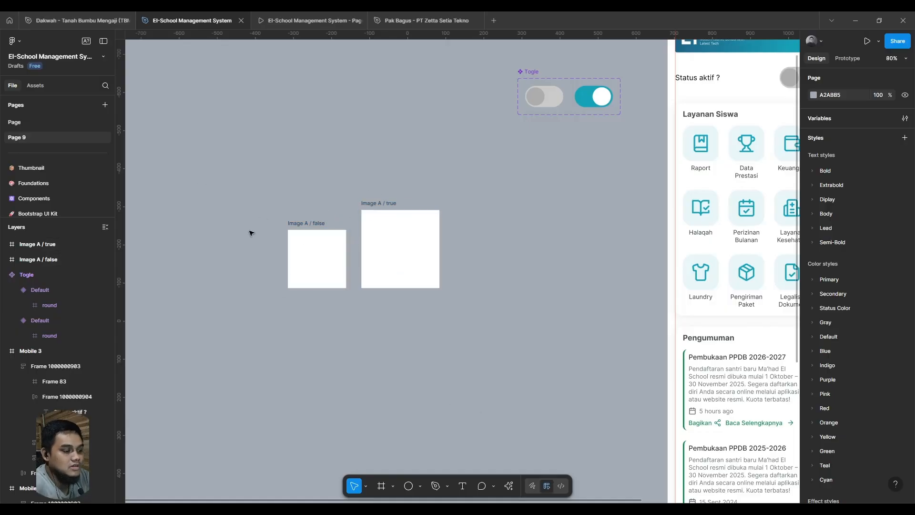
# - Set the corner radius of both Image A frames to 20
pyautogui.scroll(4, 299, 223)
pyautogui.moveTo(253, 160); pyautogui.dragTo(622, 429)
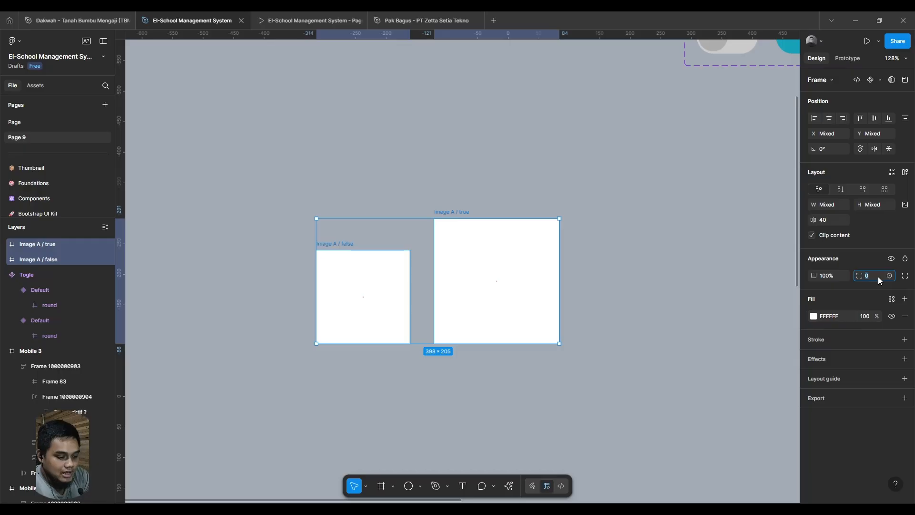
pyautogui.press('Return')
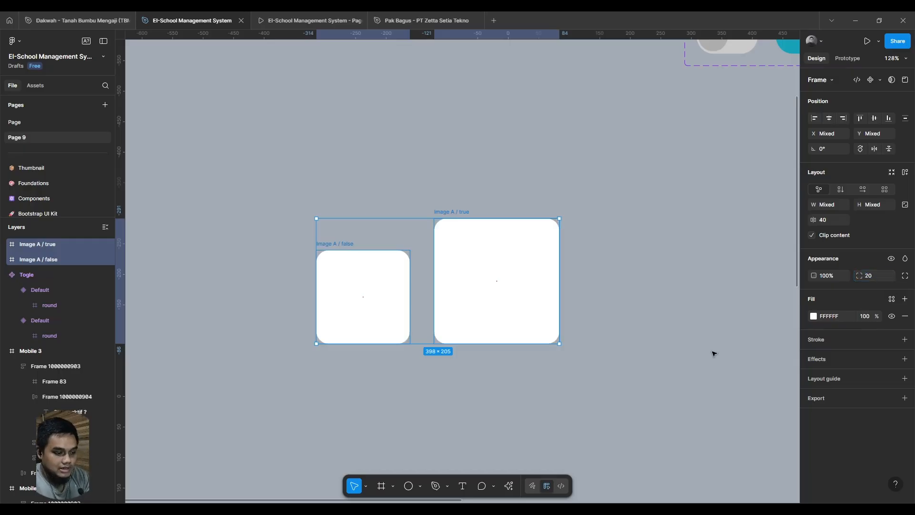
# - Select the "Image A / false" frame and open the Unsplash plugin for it
pyautogui.click(347, 245)
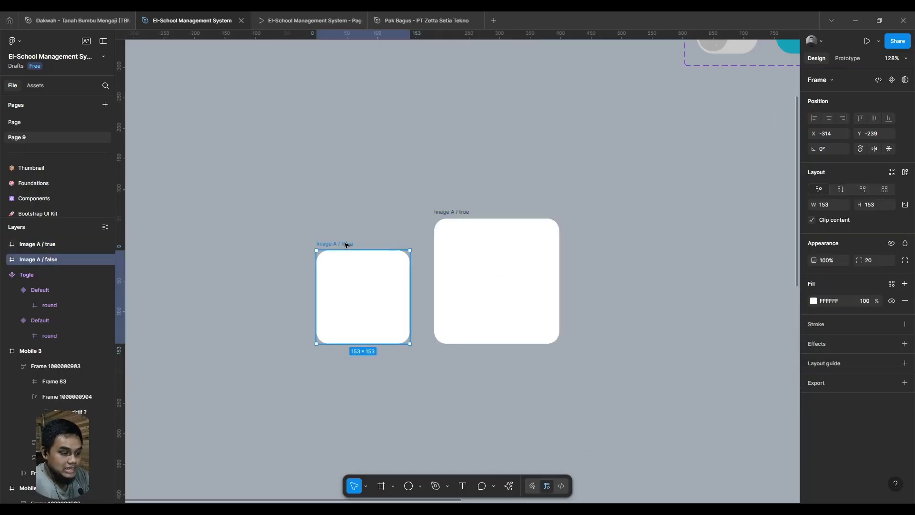
pyautogui.hotkey('ctrl', 'k')
pyautogui.press('Escape')
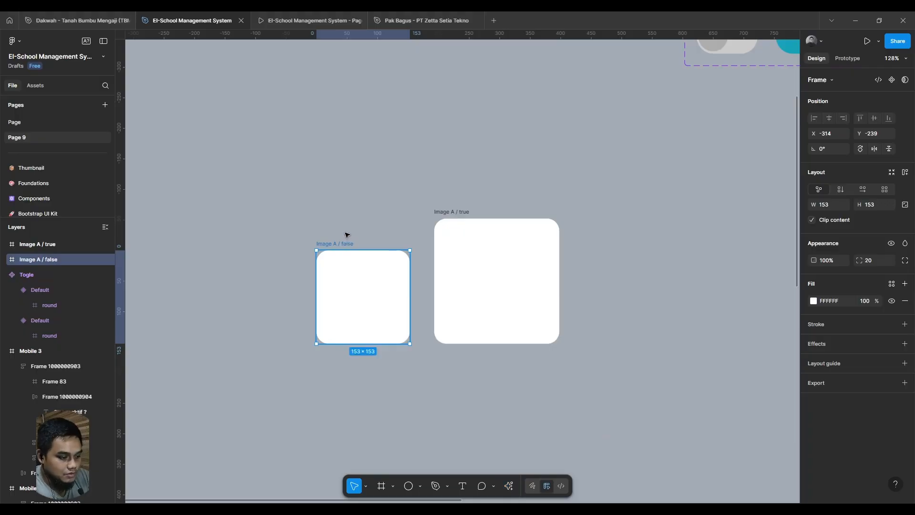
pyautogui.moveTo(311, 227); pyautogui.dragTo(348, 215)
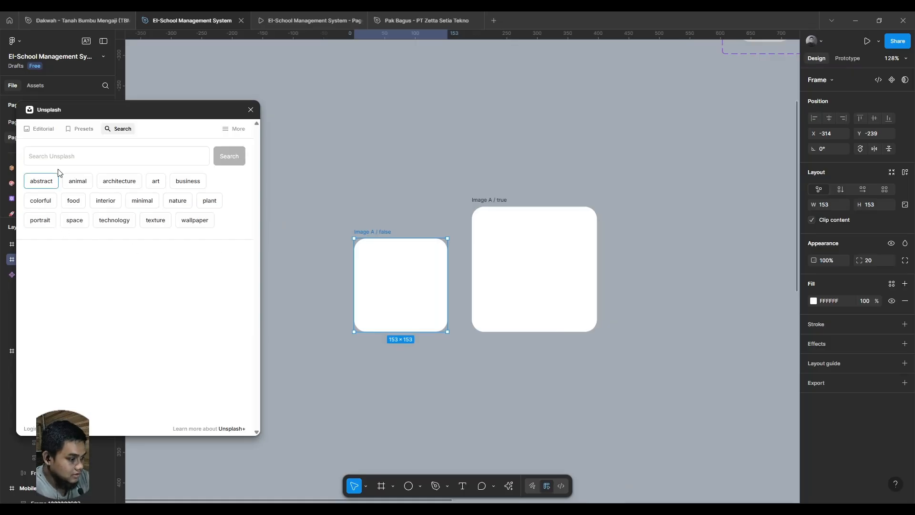
# - Search the Unsplash photos for "school"
pyautogui.click(73, 160)
pyautogui.write('book')
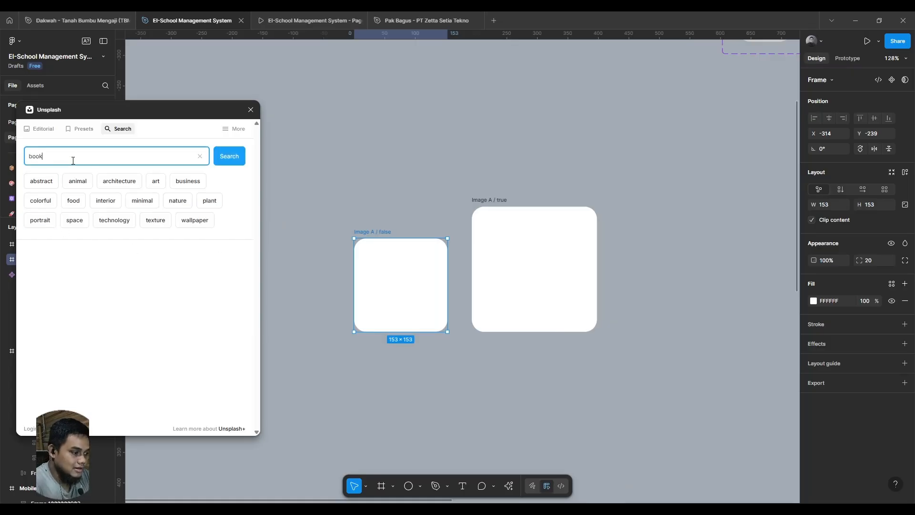
pyautogui.hotkey('ctrl', 'a')
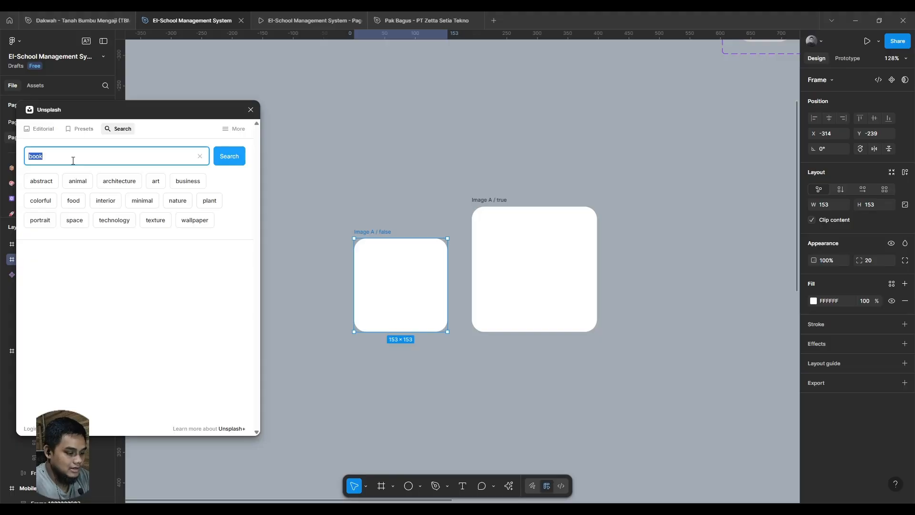
pyautogui.write('school')
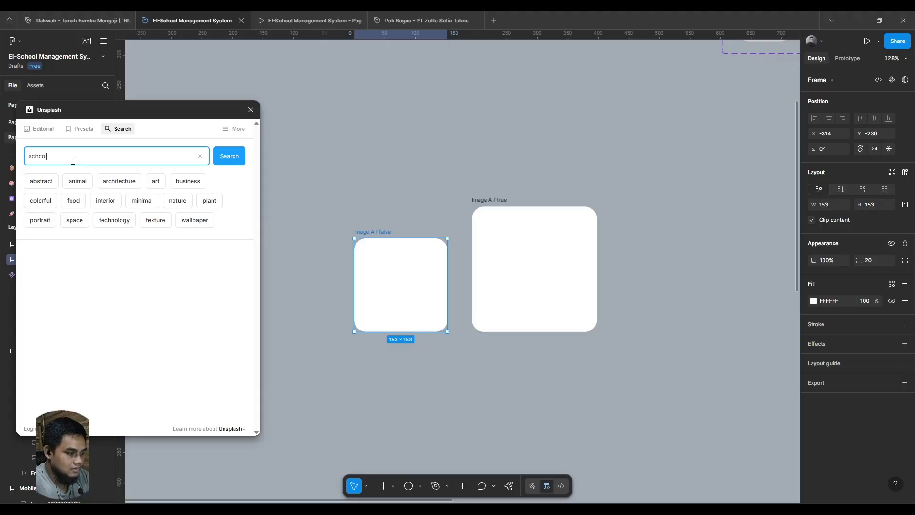
pyautogui.press('Return')
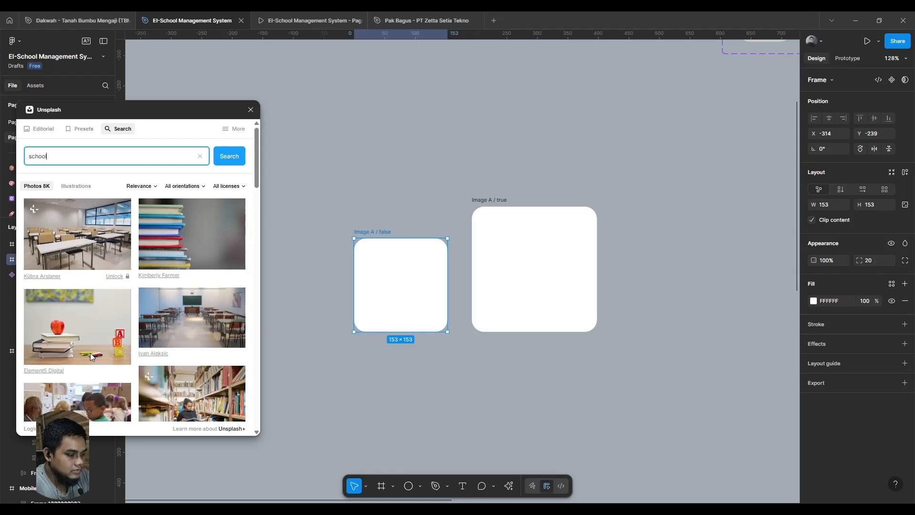
# - Fill the "Image A / false" and "Image A / true" frames with the photo of a library aisle between bookshelves
pyautogui.click(388, 353)
pyautogui.click(376, 291)
pyautogui.scroll(-3, 373, 365)
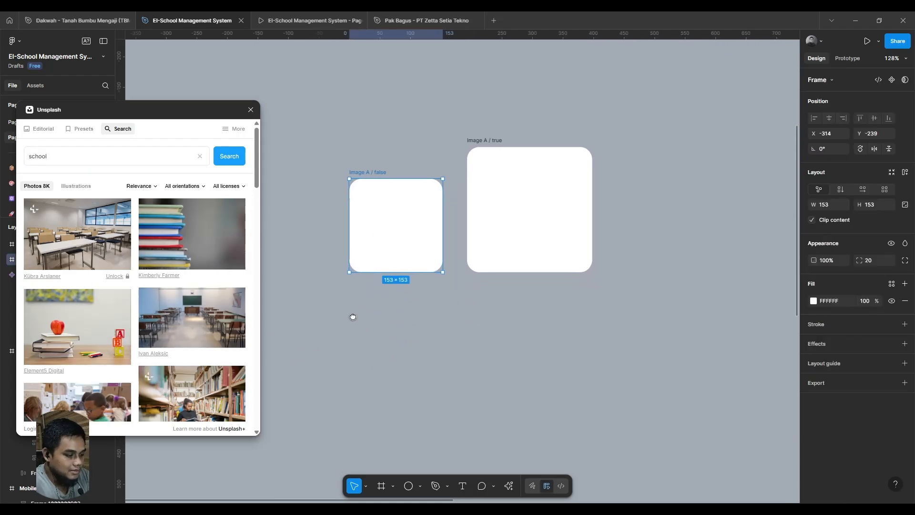
pyautogui.scroll(-4, 175, 357)
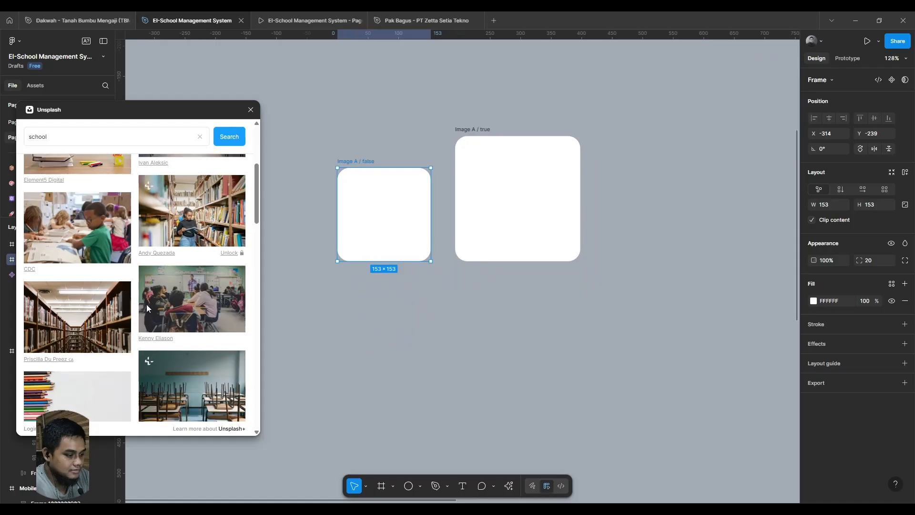
pyautogui.click(114, 307)
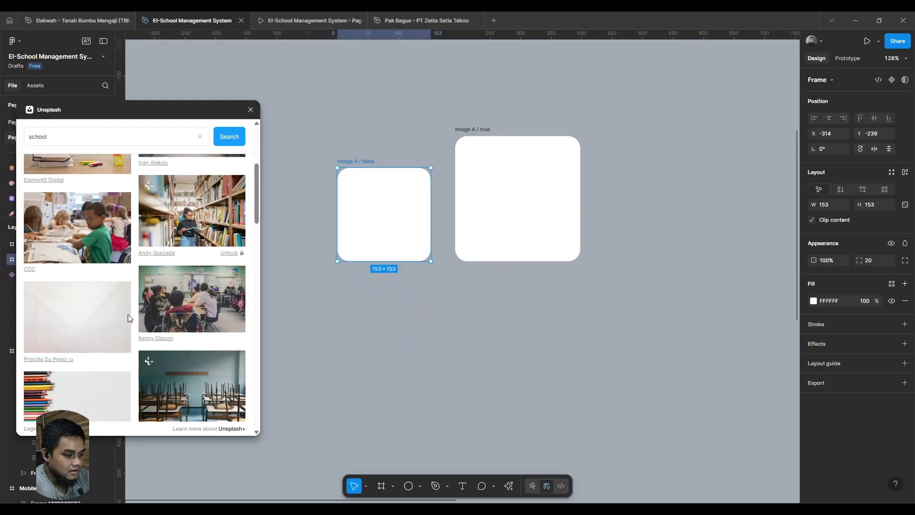
pyautogui.click(542, 225)
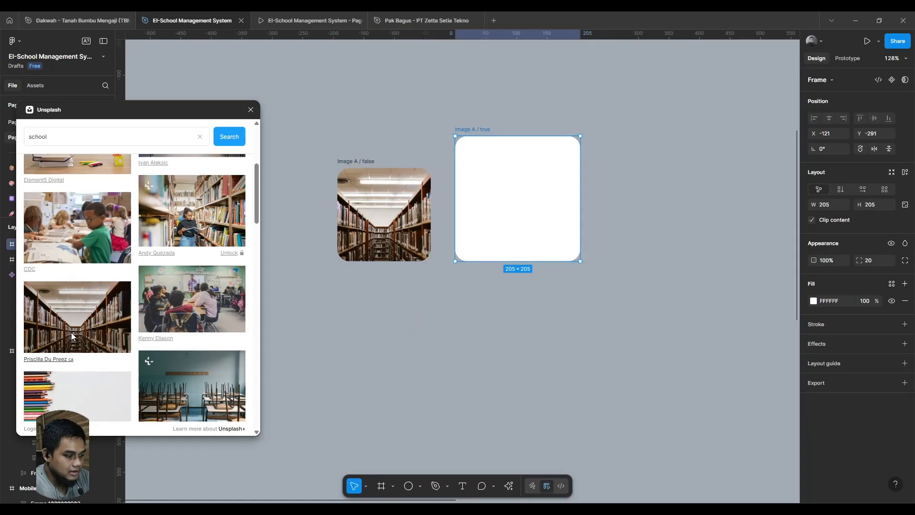
# - Duplicate both Image A frames together and place the copies directly below the originals
pyautogui.hscroll(-2, 619, 352)
pyautogui.moveTo(676, 346); pyautogui.dragTo(347, 111)
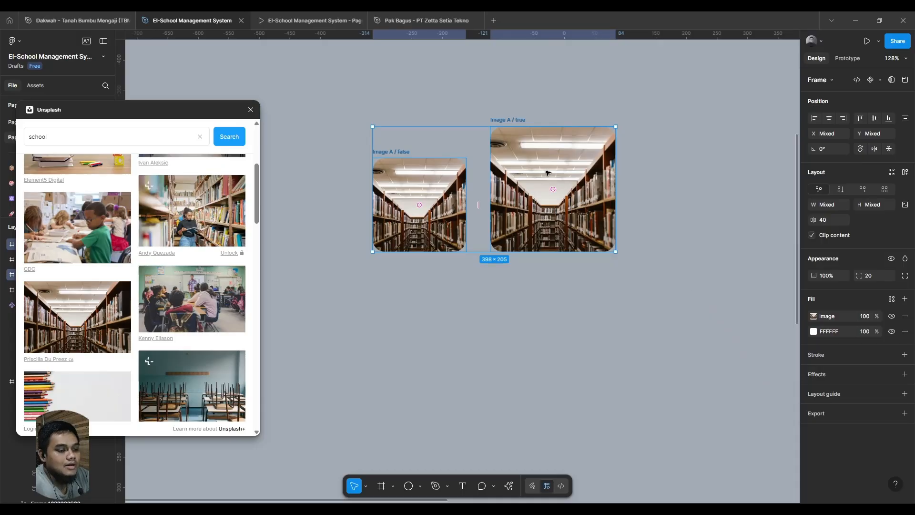
pyautogui.moveTo(545, 161); pyautogui.dragTo(610, 431)
pyautogui.scroll(-4, 653, 223)
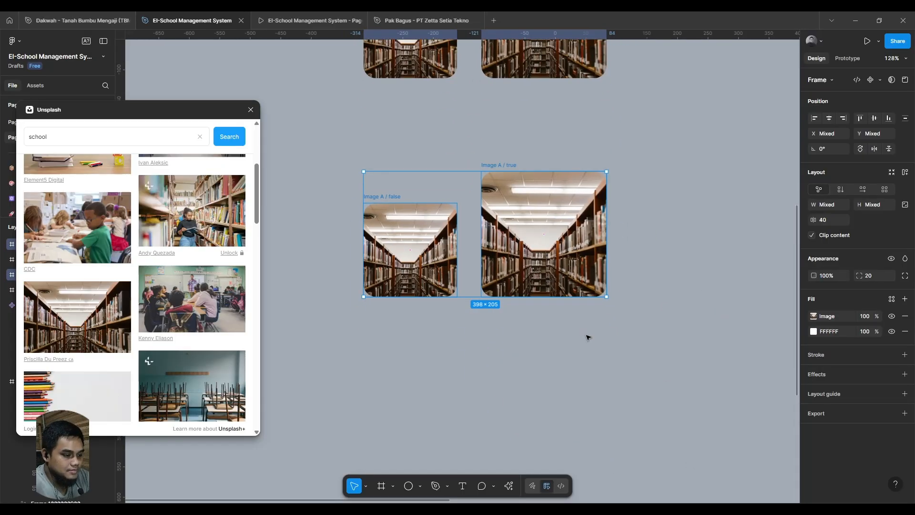
pyautogui.scroll(1, 588, 337)
pyautogui.hscroll(-1, 588, 337)
# - Rename the small copy as "Image B / false" and the large copy as "Image B / true"
pyautogui.click(441, 262)
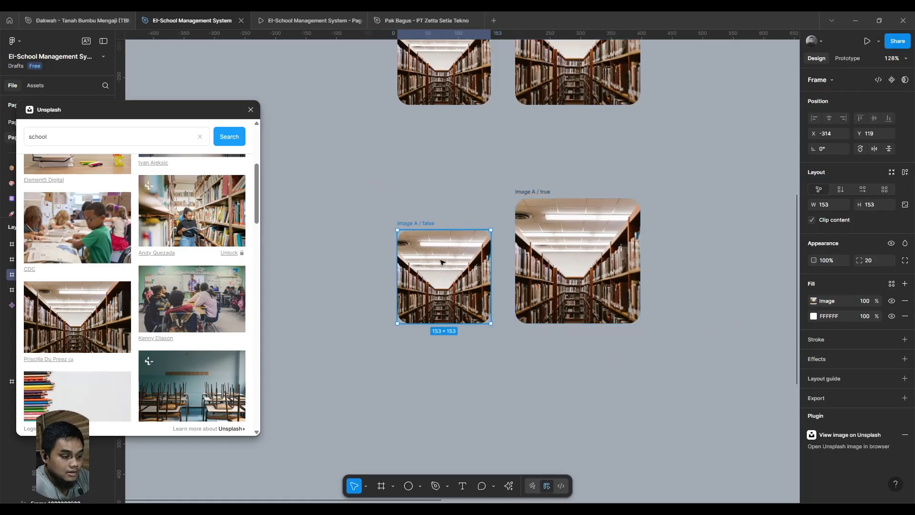
pyautogui.doubleClick(407, 223)
pyautogui.press('BackSpace')
pyautogui.write('B')
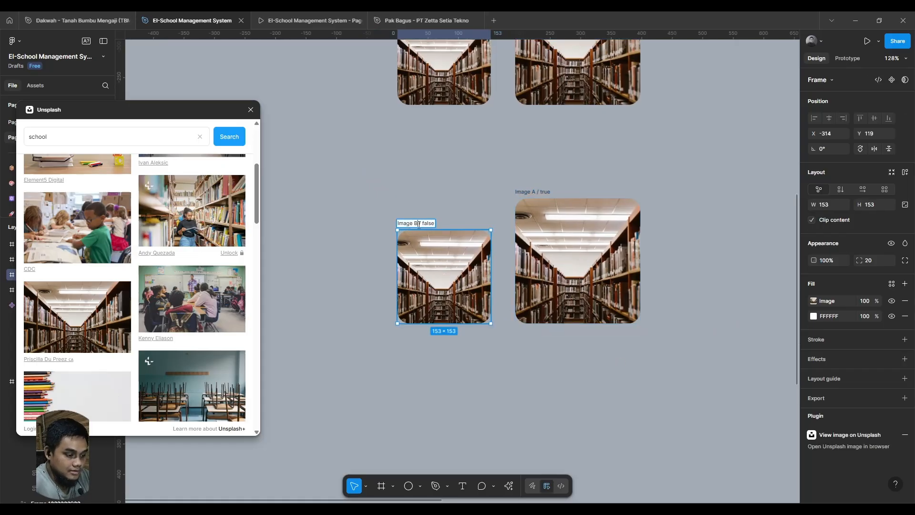
pyautogui.doubleClick(533, 192)
pyautogui.click(532, 192)
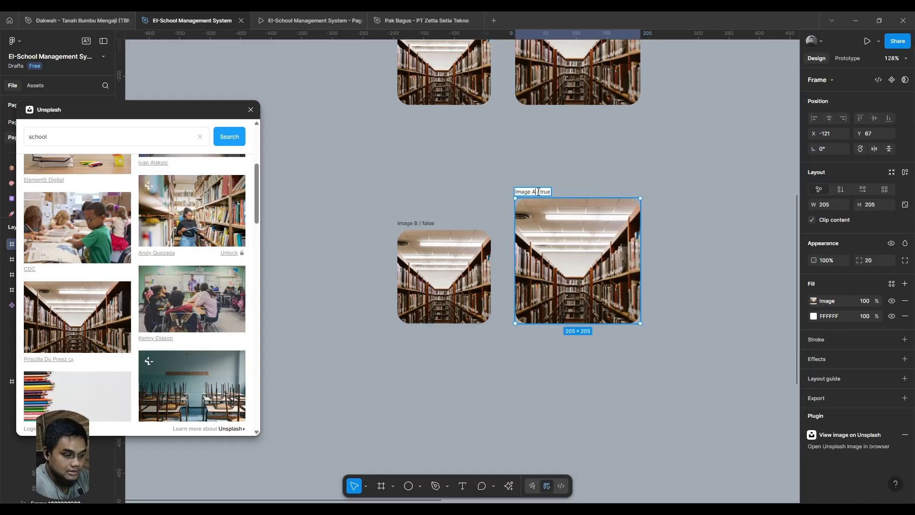
pyautogui.press('BackSpace')
pyautogui.write('B')
pyautogui.click(549, 375)
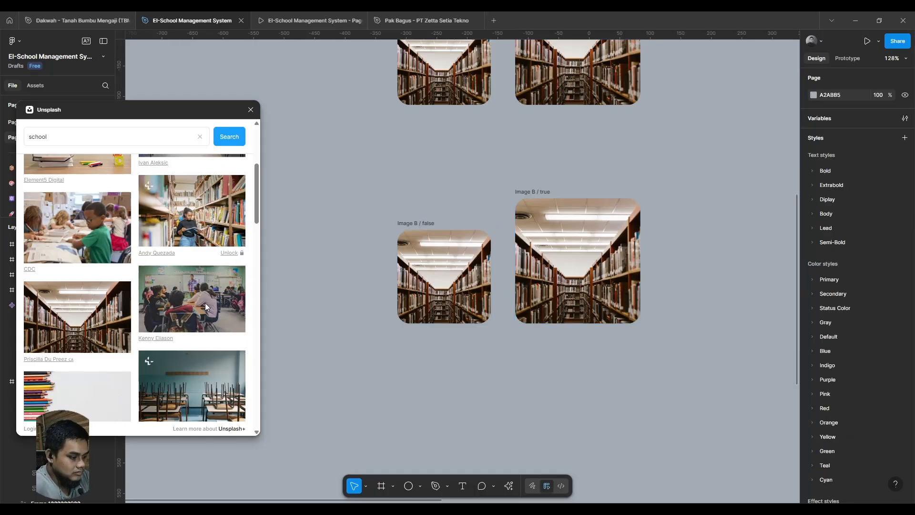
# - Fill both Image B frames with the photo of colored pencils lined up on a white background
pyautogui.click(434, 282)
pyautogui.scroll(-3, 90, 280)
pyautogui.click(89, 279)
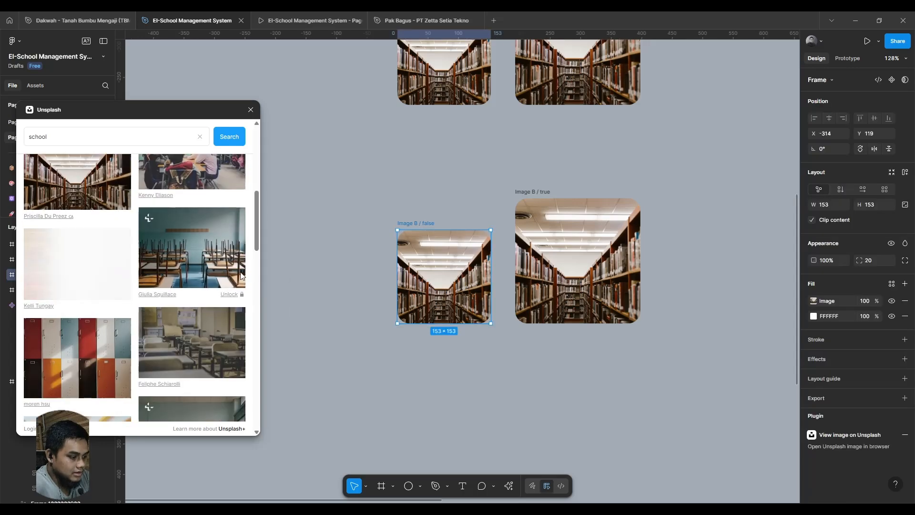
pyautogui.click(519, 280)
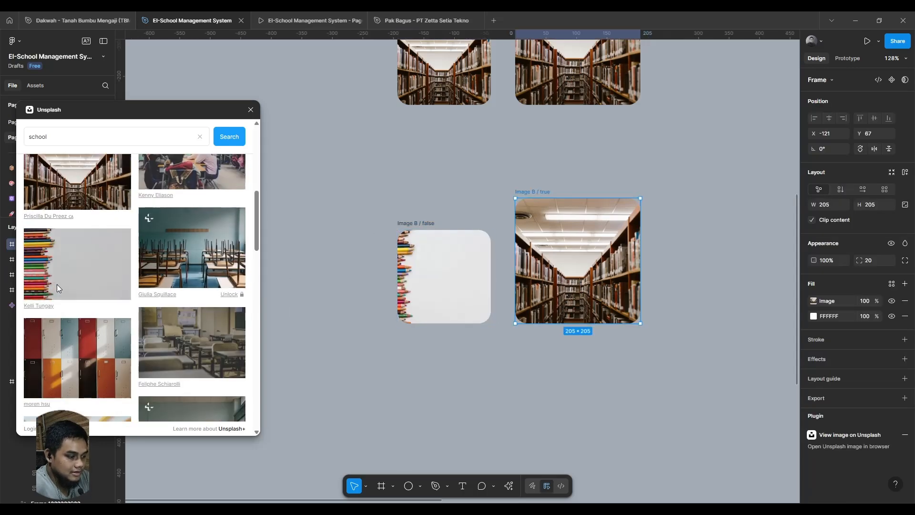
pyautogui.click(124, 291)
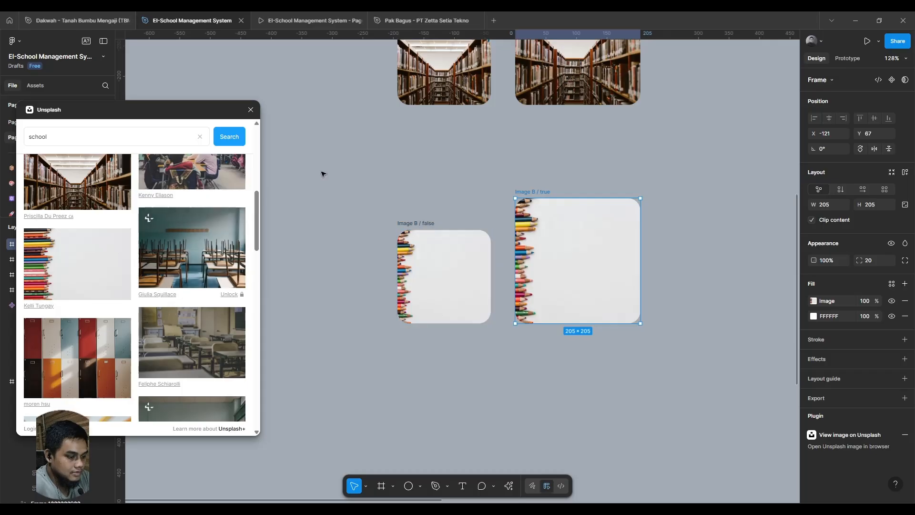
# - Duplicate both Image B frames together and place the copies directly below them
pyautogui.moveTo(323, 171)
pyautogui.mouseDown()
pyautogui.moveTo(682, 370)
pyautogui.moveTo(712, 418)
pyautogui.mouseUp()
pyautogui.keyDown('alt'); pyautogui.moveTo(541, 269); pyautogui.dragTo(544, 418); pyautogui.keyUp('alt')
pyautogui.moveTo(533, 401); pyautogui.dragTo(496, 337)
# - Rename the new copies as "Image C / false" and "Image C / true", and move the pair down by about 51 px
pyautogui.click(372, 310)
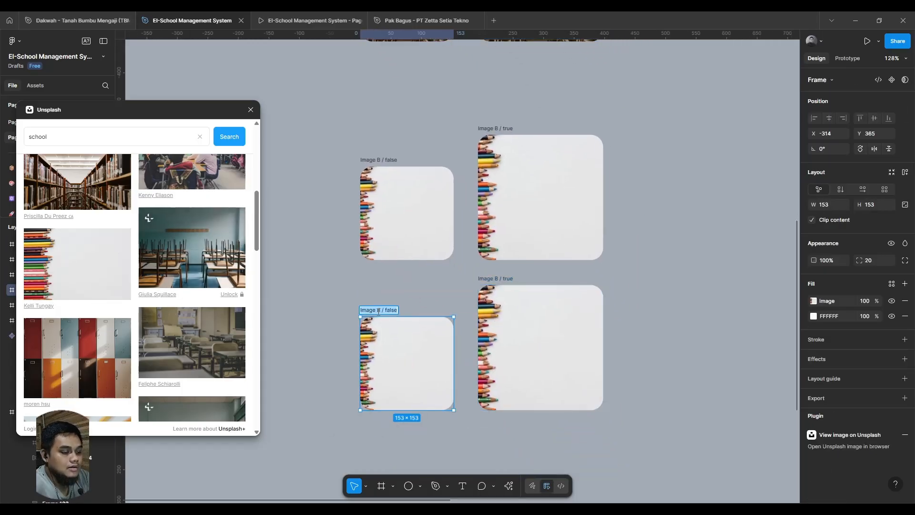
pyautogui.doubleClick(383, 310)
pyautogui.press('BackSpace')
pyautogui.write('C')
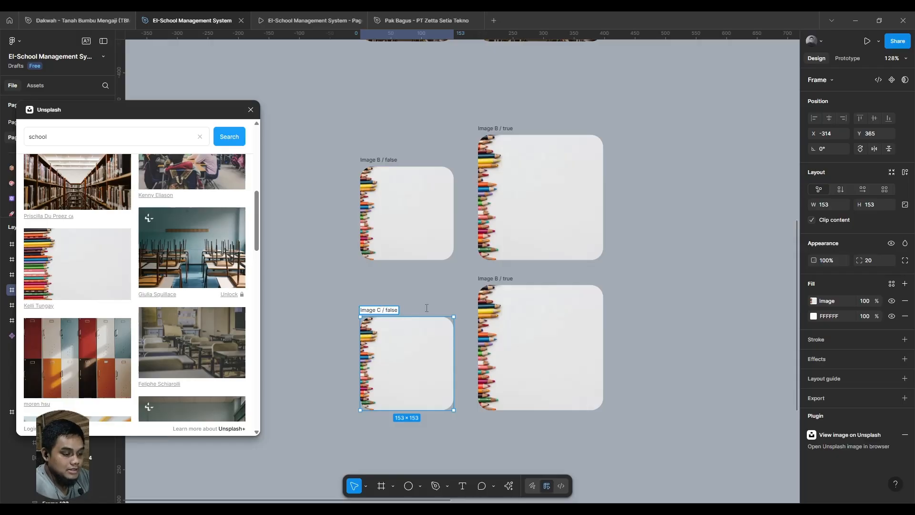
pyautogui.click(495, 278)
pyautogui.doubleClick(501, 278)
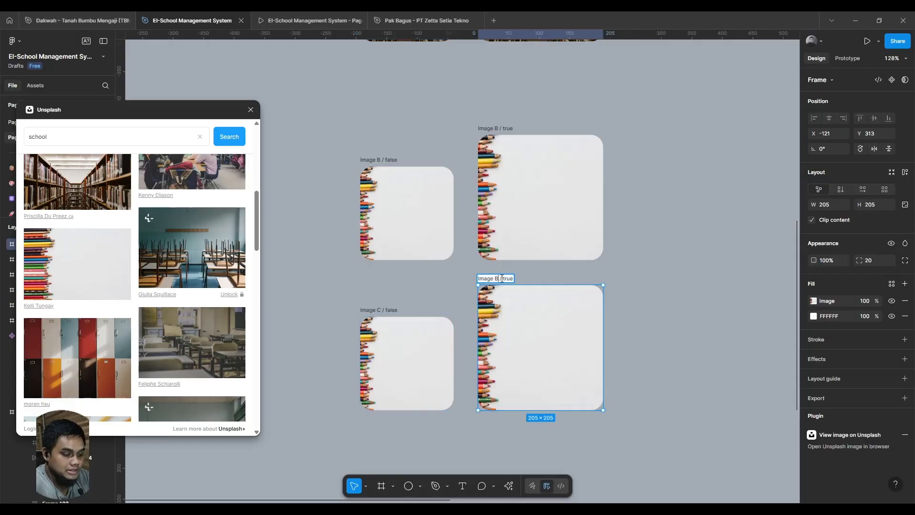
pyautogui.press('BackSpace')
pyautogui.write('C')
pyautogui.press('Return')
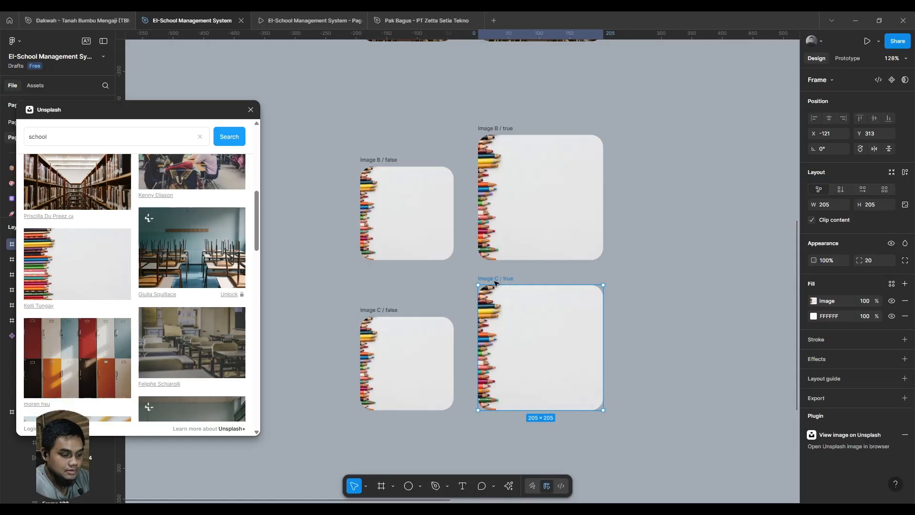
pyautogui.keyDown('shift'); pyautogui.click(382, 319); pyautogui.keyUp('shift')
pyautogui.moveTo(425, 330); pyautogui.dragTo(422, 364)
# - Fill both Image C frames with the photo of a school building behind a lawn and brick path
pyautogui.scroll(-8, 120, 311)
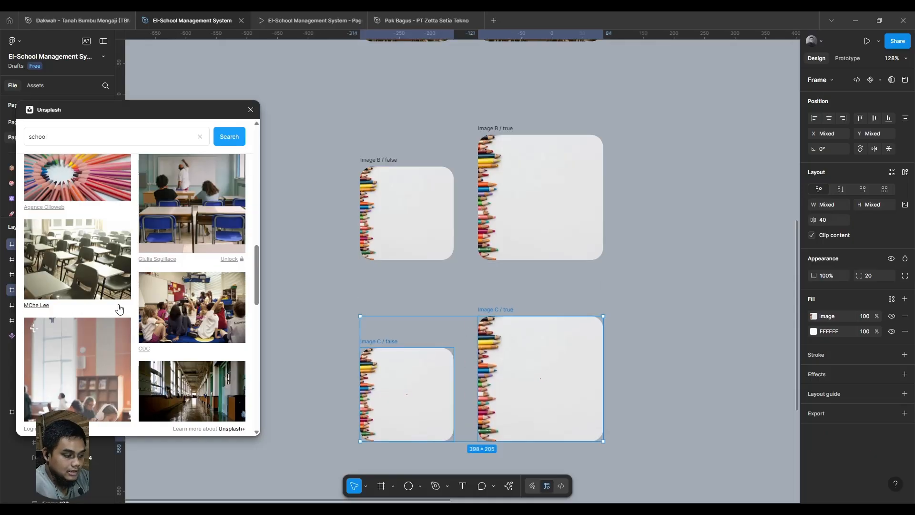
pyautogui.scroll(-3, 120, 311)
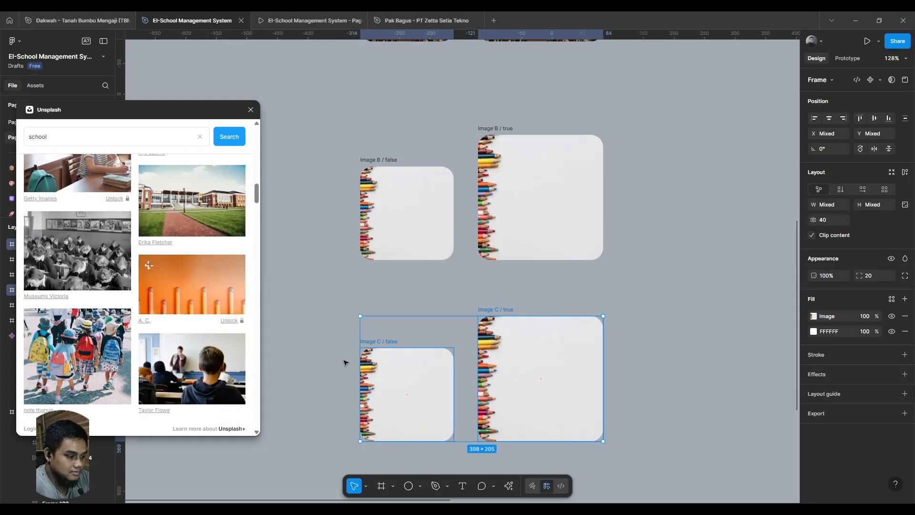
pyautogui.click(402, 375)
pyautogui.click(176, 194)
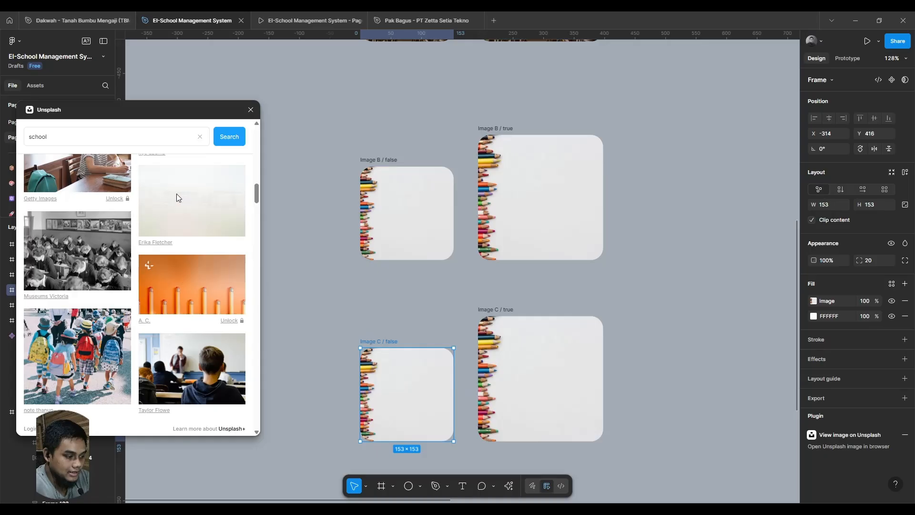
pyautogui.click(511, 318)
pyautogui.click(185, 235)
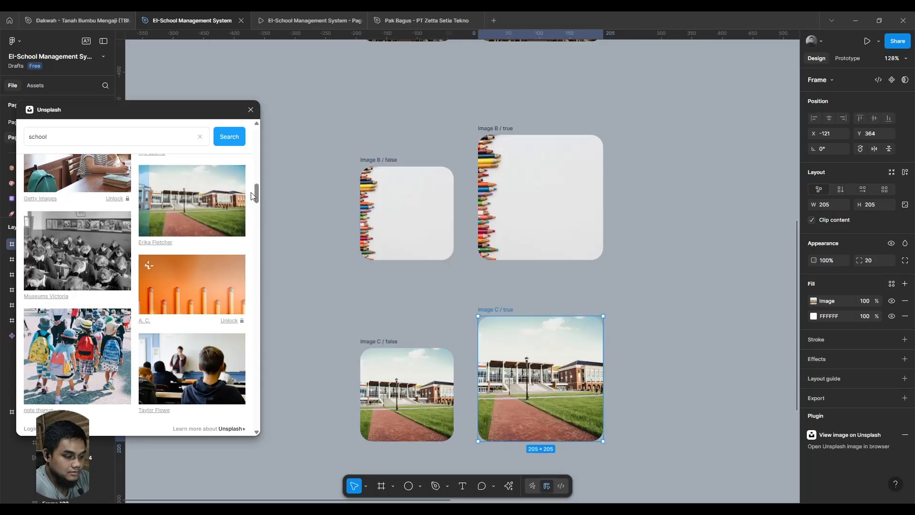
# - Close the Unsplash plugin and move the Image C pair down by about 44 px to widen the gap below Image B
pyautogui.click(250, 110)
pyautogui.click(310, 188)
pyautogui.scroll(-5, 265, 229)
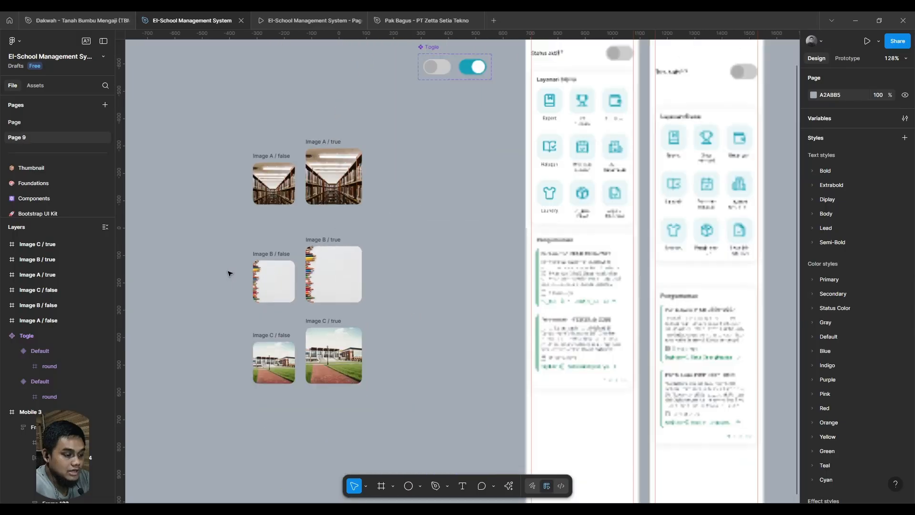
pyautogui.moveTo(379, 441); pyautogui.dragTo(218, 322)
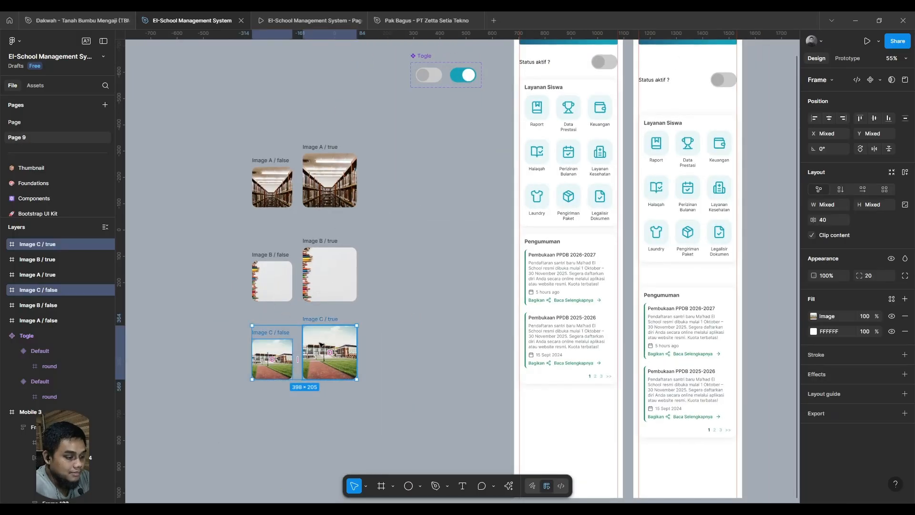
pyautogui.moveTo(318, 342); pyautogui.dragTo(319, 354)
pyautogui.moveTo(294, 302); pyautogui.dragTo(353, 336)
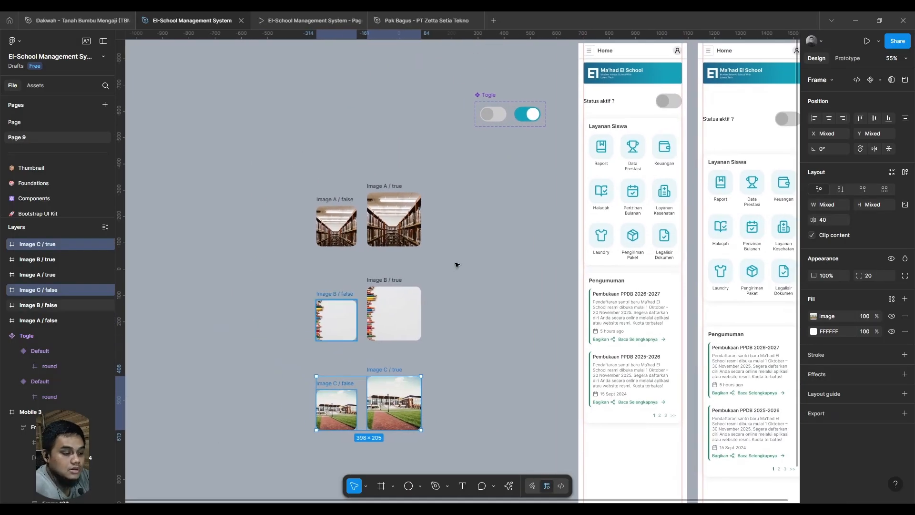
# - Combine the "Image A / false" and "Image A / true" frames into a component set
pyautogui.moveTo(460, 260); pyautogui.dragTo(243, 151)
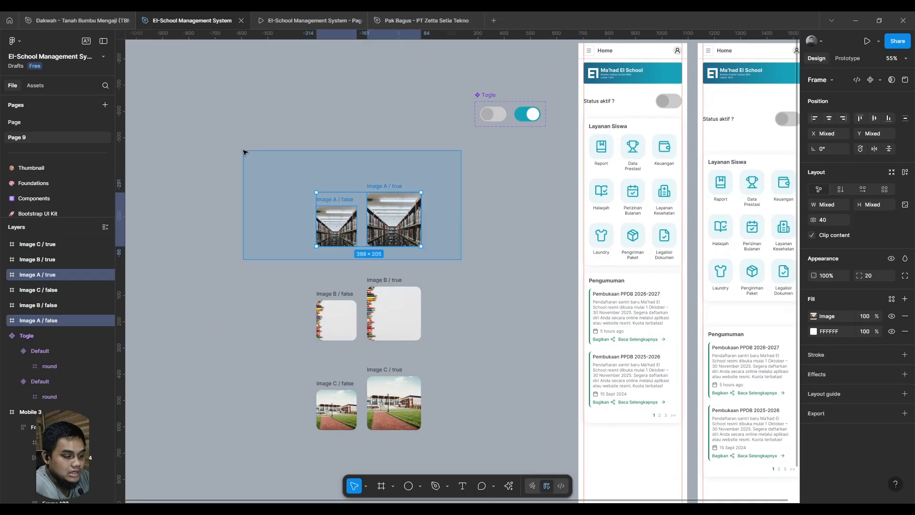
pyautogui.click(880, 81)
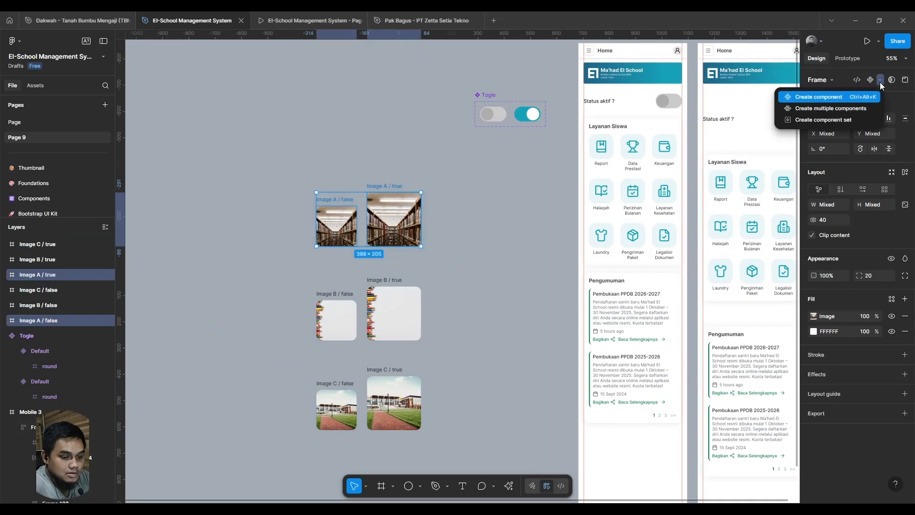
pyautogui.click(843, 121)
# - Combine the "Image B / false" and "Image B / true" frames into a component set
pyautogui.moveTo(288, 277); pyautogui.dragTo(484, 374)
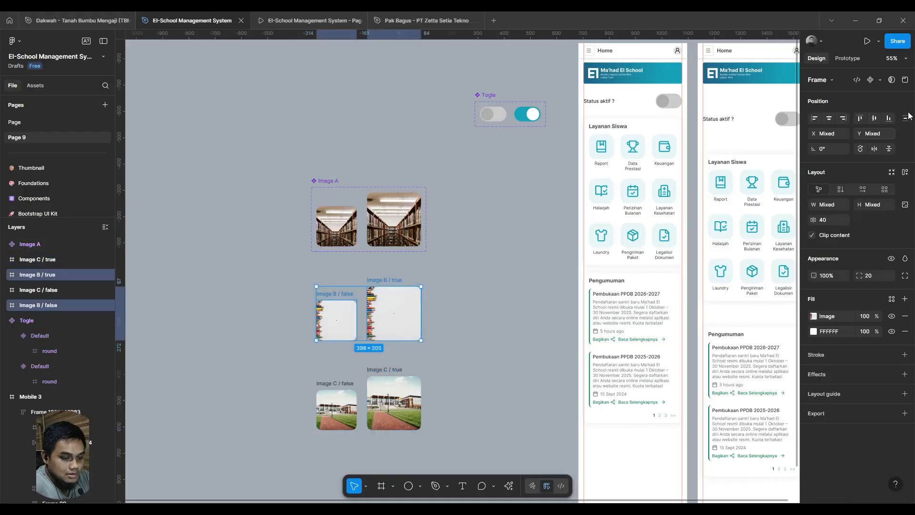
pyautogui.click(879, 80)
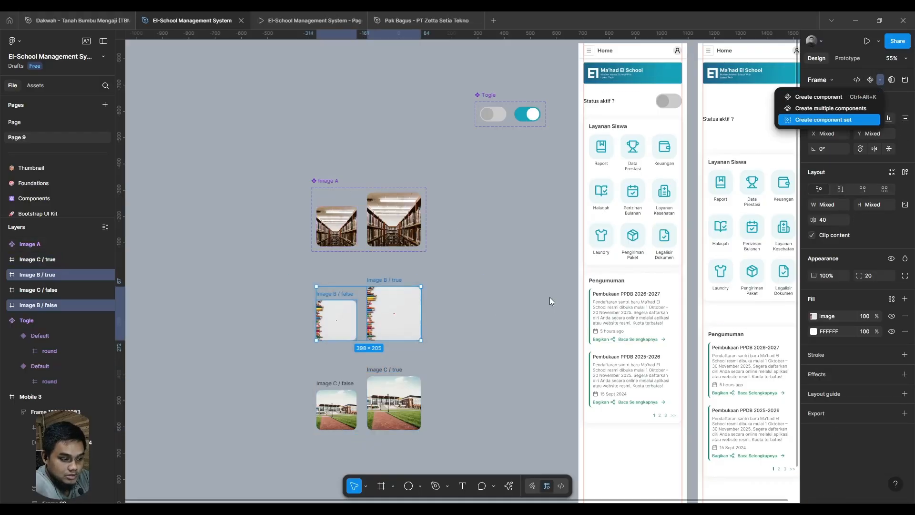
pyautogui.press('Return')
# - Combine the "Image C / false" and "Image C / true" frames into a component set
pyautogui.moveTo(303, 366); pyautogui.dragTo(472, 447)
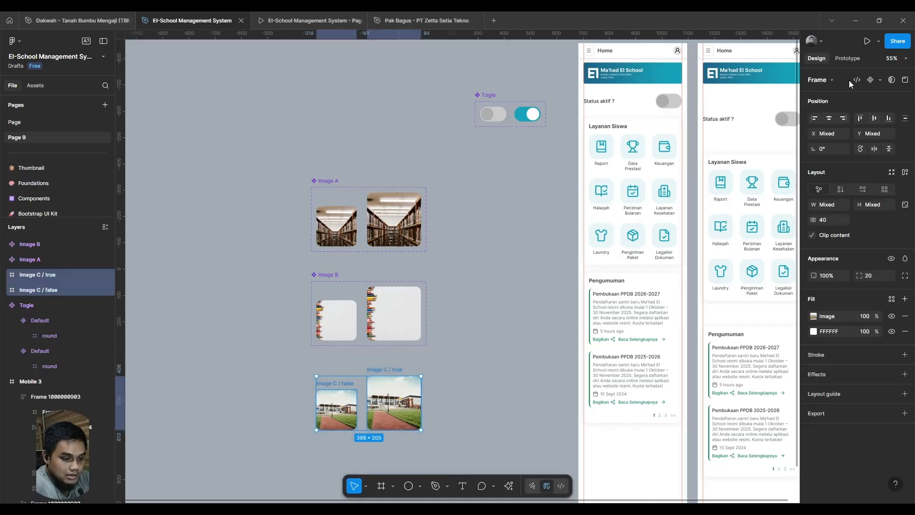
pyautogui.click(879, 80)
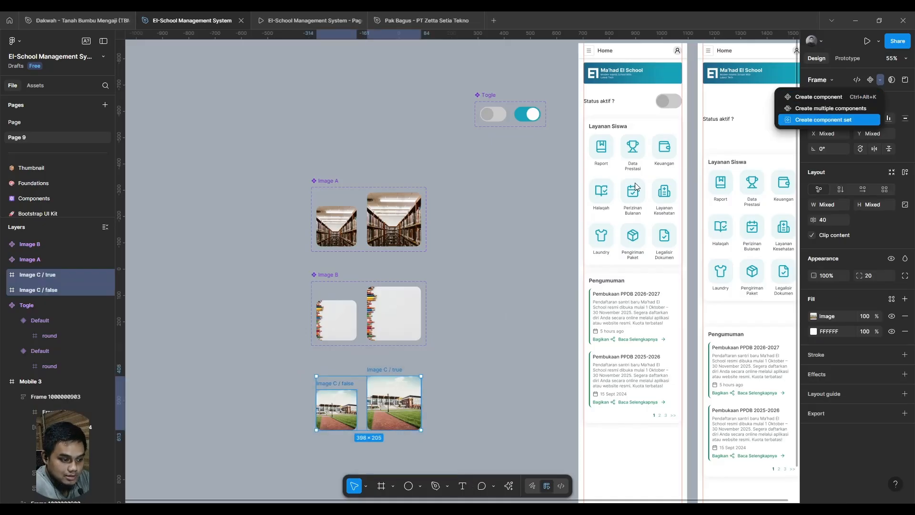
pyautogui.press('Return')
pyautogui.scroll(-4, 533, 257)
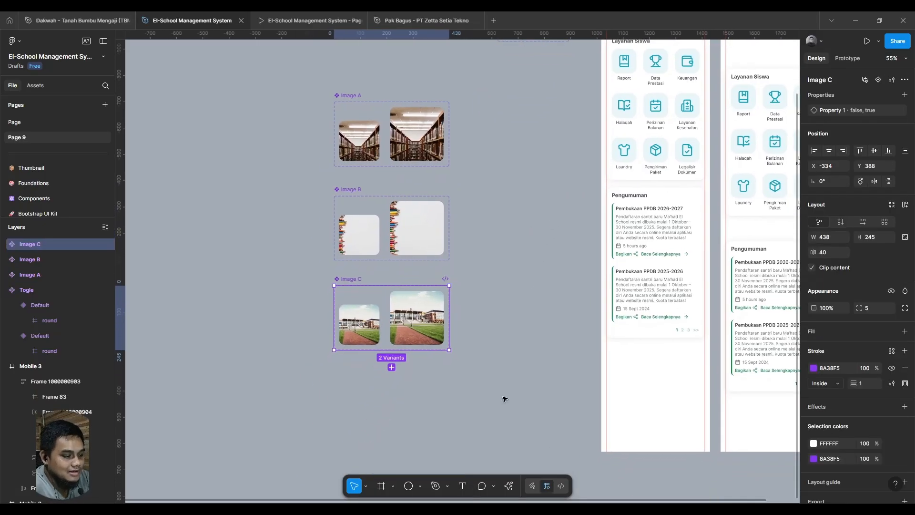
# - Move the Image A, Image B and Image C component sets together about 445 px to the left
pyautogui.moveTo(498, 427); pyautogui.dragTo(265, 84)
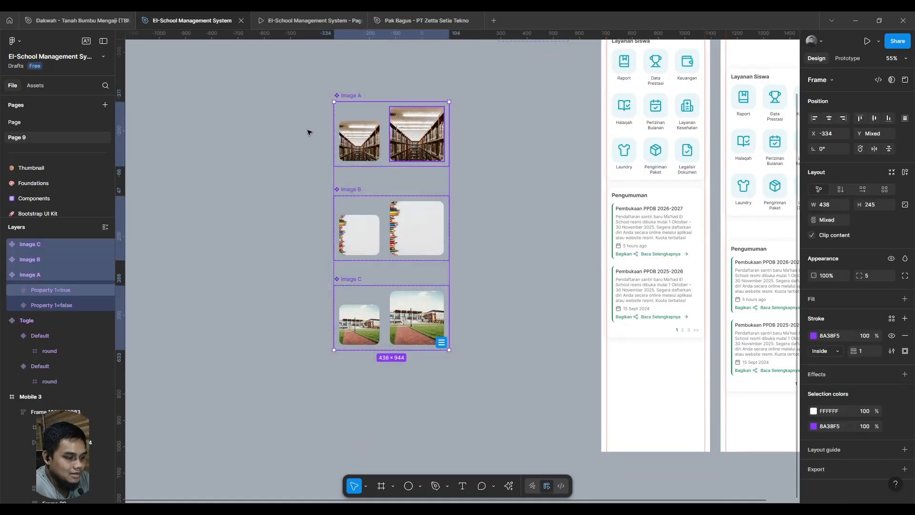
pyautogui.moveTo(415, 134); pyautogui.dragTo(299, 134)
pyautogui.click(511, 414)
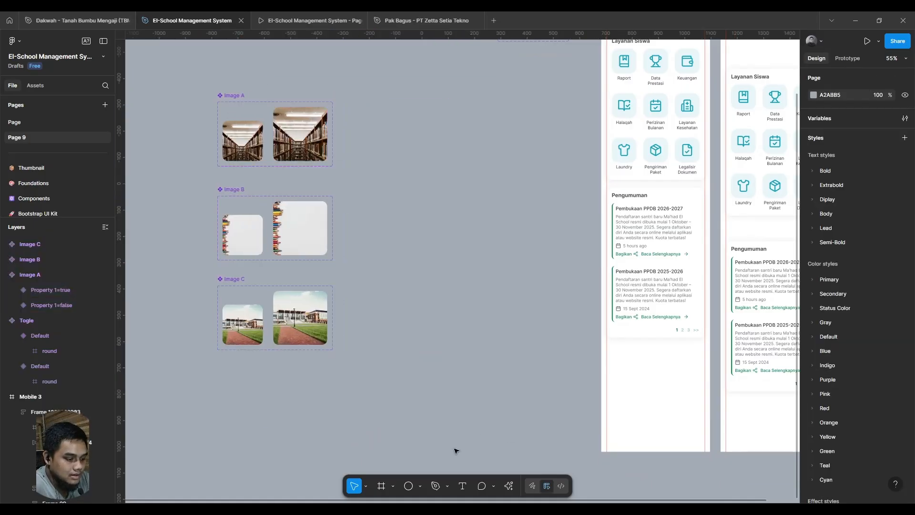
# - Draw a 414 × 271 frame between the image component sets and the mobile screens
pyautogui.click(380, 487)
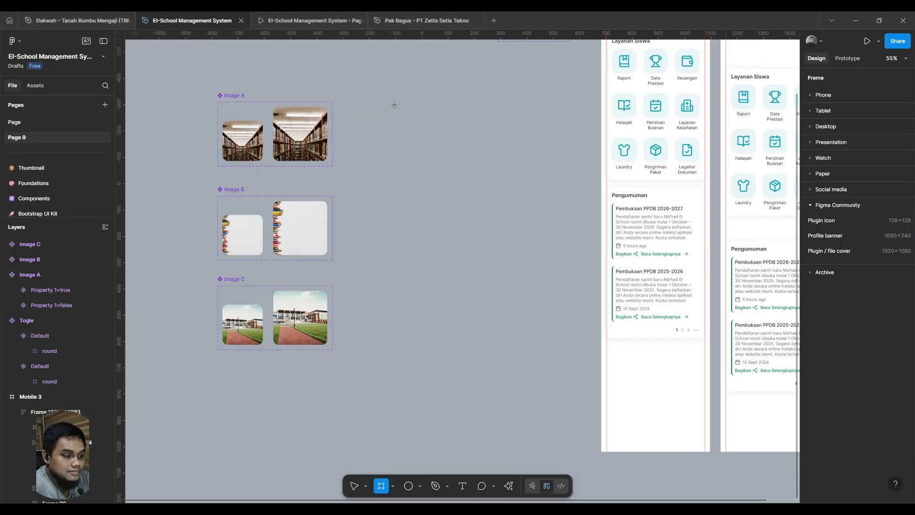
pyautogui.moveTo(394, 105); pyautogui.dragTo(551, 172)
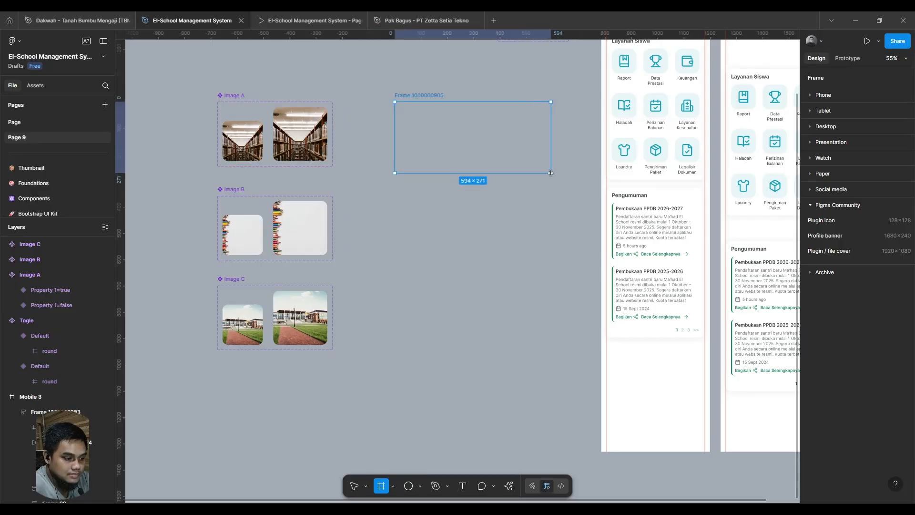
pyautogui.moveTo(476, 169); pyautogui.dragTo(599, 512)
pyautogui.moveTo(529, 413); pyautogui.dragTo(414, 240)
pyautogui.moveTo(473, 309); pyautogui.dragTo(527, 311)
pyautogui.moveTo(637, 323); pyautogui.dragTo(321, 47)
pyautogui.moveTo(321, 47); pyautogui.dragTo(449, 247)
# - Rename the new frame "Gallery 1" and move it up beside the Image A set, at X -64, Y -311
pyautogui.doubleClick(438, 234)
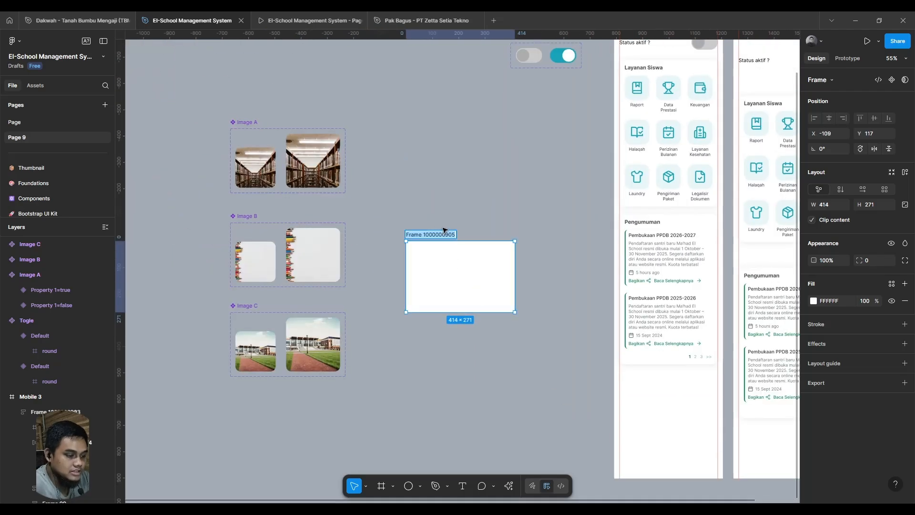
pyautogui.write('Gallery 1')
pyautogui.press('Return')
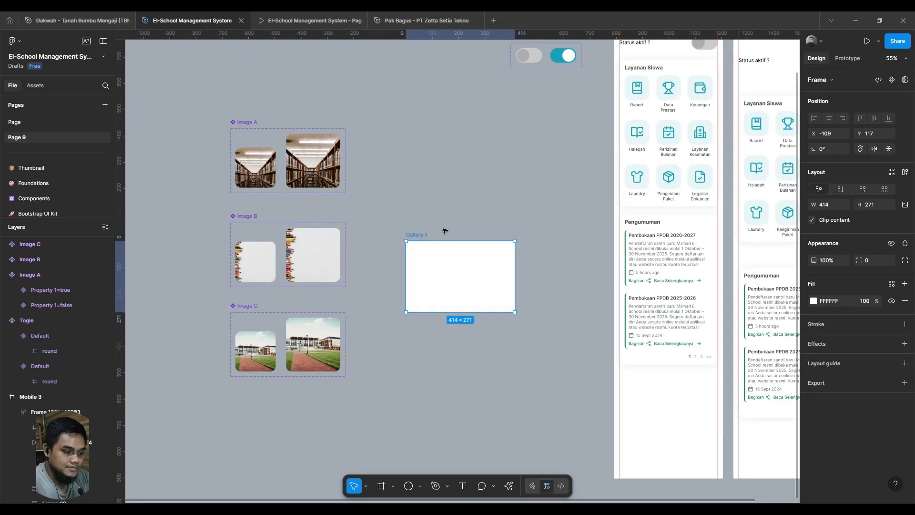
pyautogui.moveTo(460, 277); pyautogui.dragTo(477, 268)
pyautogui.moveTo(477, 268); pyautogui.dragTo(492, 170)
# - Insert instances of the local components Image A, Image B and Image C side by side in the Gallery 1 frame
pyautogui.moveTo(300, 256); pyautogui.dragTo(428, 302)
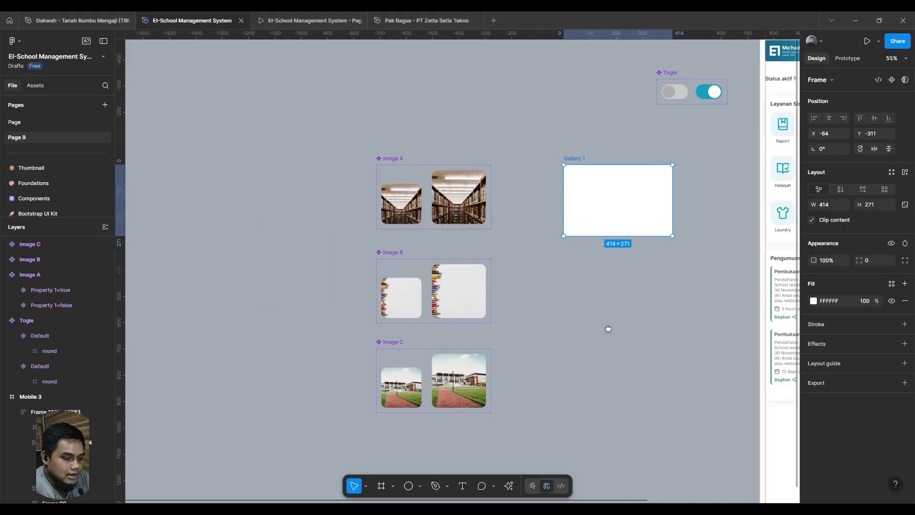
pyautogui.moveTo(607, 327); pyautogui.dragTo(469, 309)
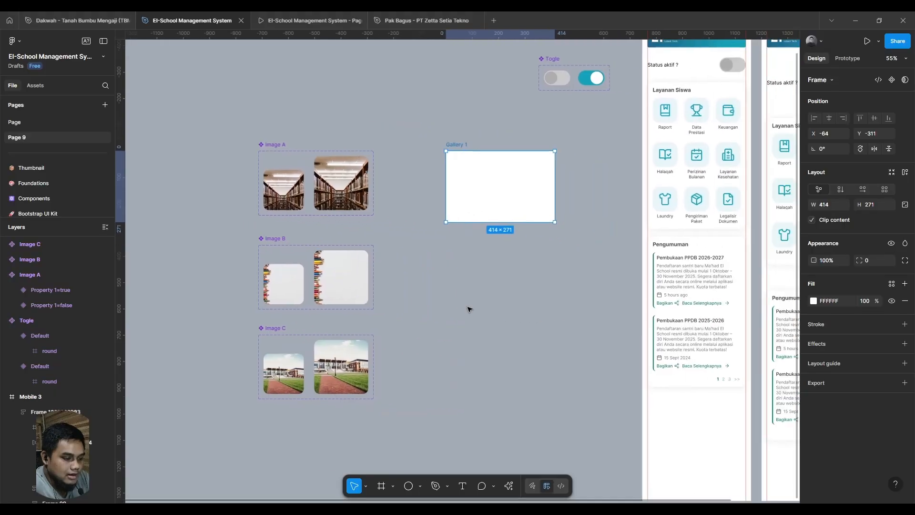
pyautogui.click(277, 186)
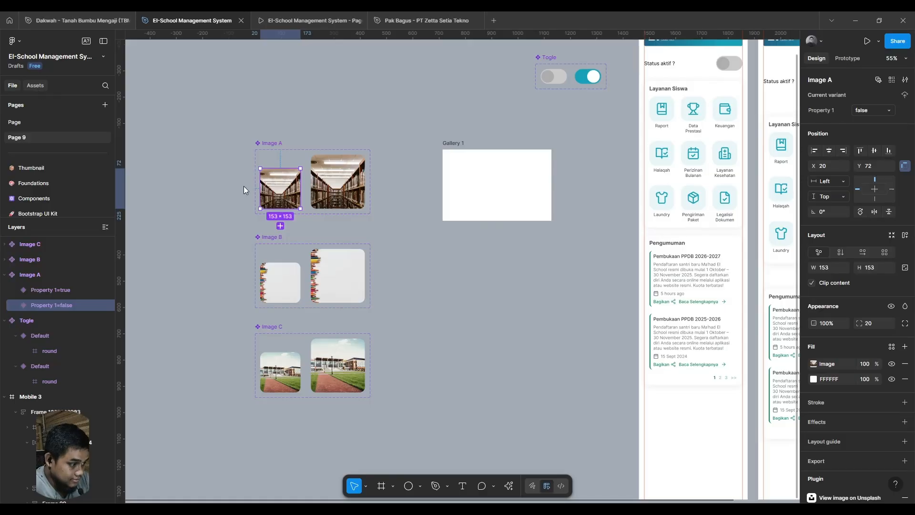
pyautogui.hotkey('shift', 'i')
pyautogui.hscroll(-1, 254, 275)
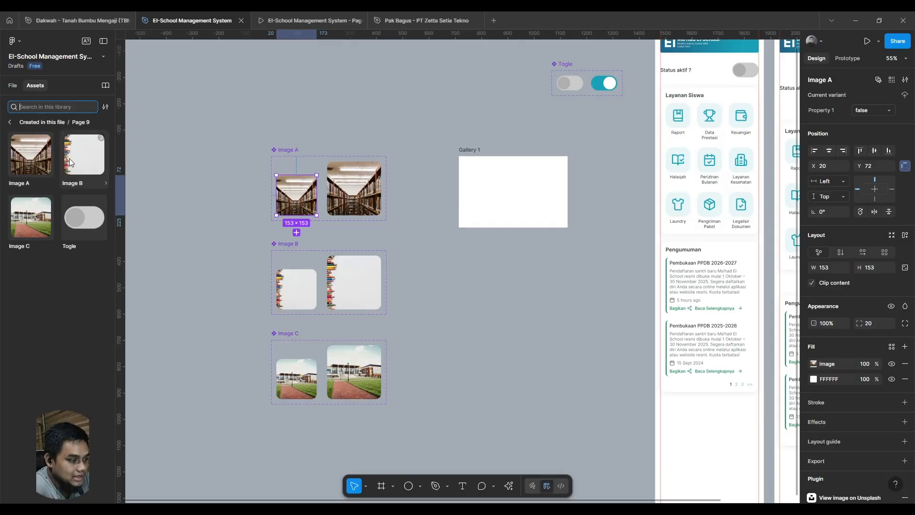
pyautogui.moveTo(30, 158); pyautogui.dragTo(488, 193)
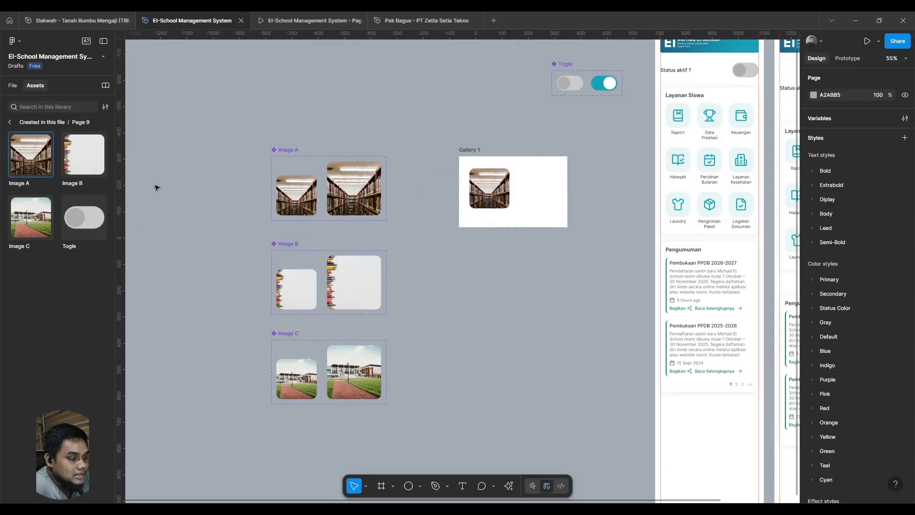
pyautogui.moveTo(99, 163); pyautogui.dragTo(513, 192)
pyautogui.moveTo(30, 217); pyautogui.dragTo(546, 191)
# - Move the Image A and Image B instances in Gallery 1 onto one vertically centred row
pyautogui.scroll(5, 503, 272)
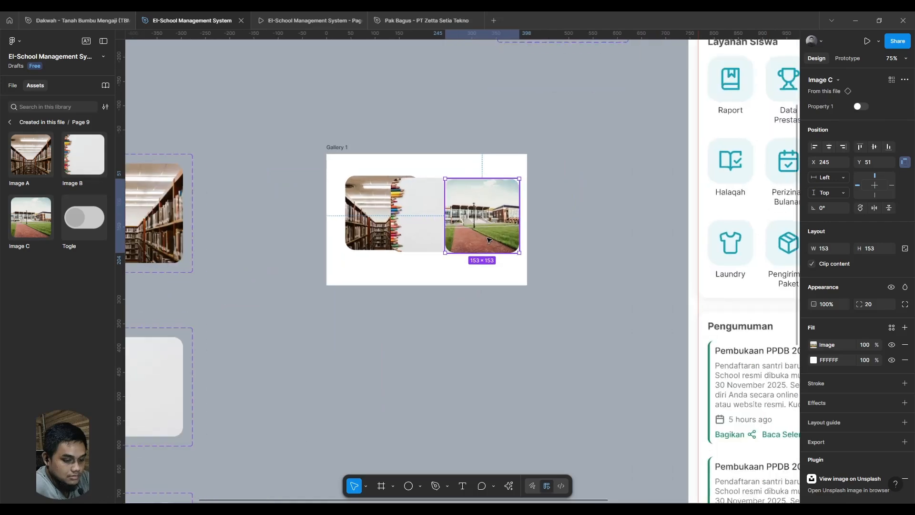
pyautogui.scroll(3, 343, 220)
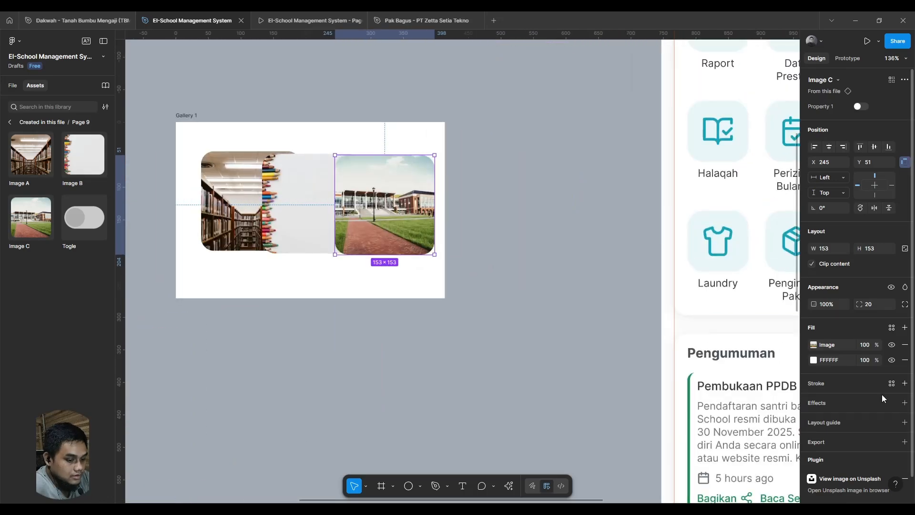
pyautogui.click(238, 190)
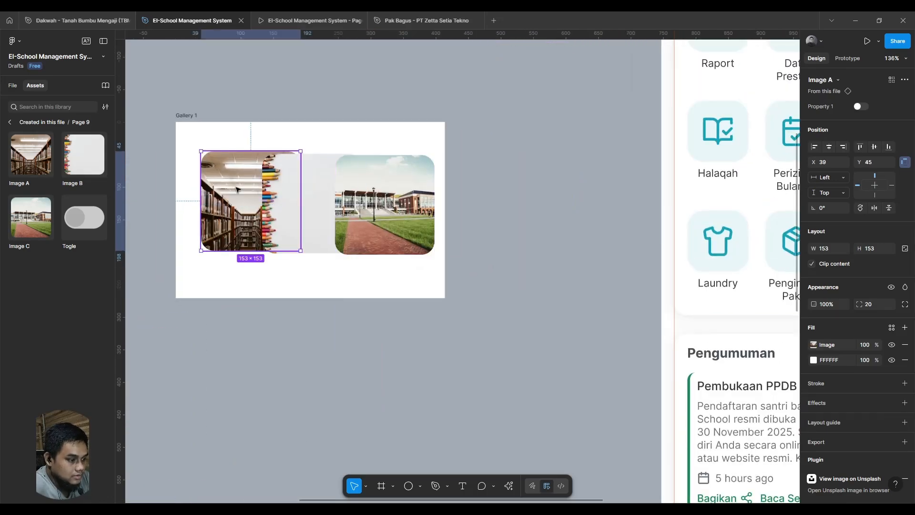
pyautogui.moveTo(238, 189); pyautogui.dragTo(228, 194)
pyautogui.moveTo(286, 187); pyautogui.dragTo(292, 192)
# - Send the Image C instance behind Image B and lower it onto the same row in Gallery 1
pyautogui.click(352, 191)
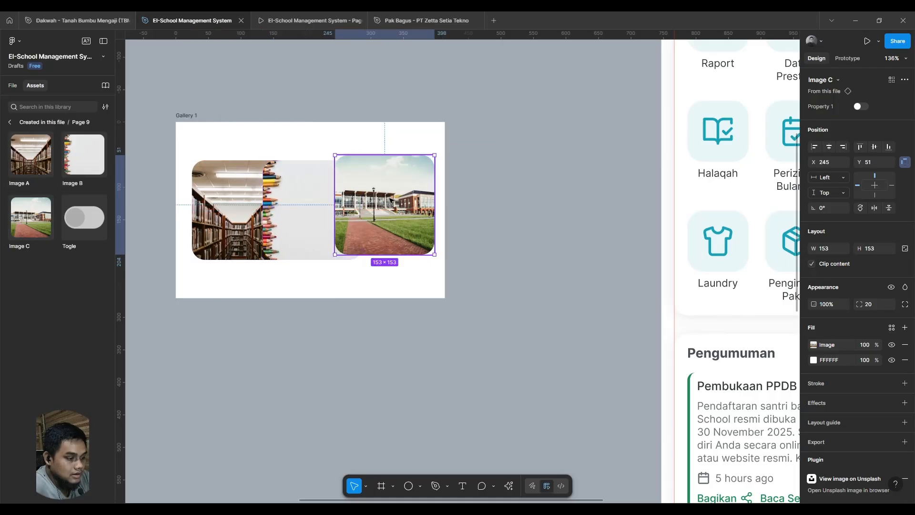
pyautogui.rightClick(387, 201)
pyautogui.click(438, 268)
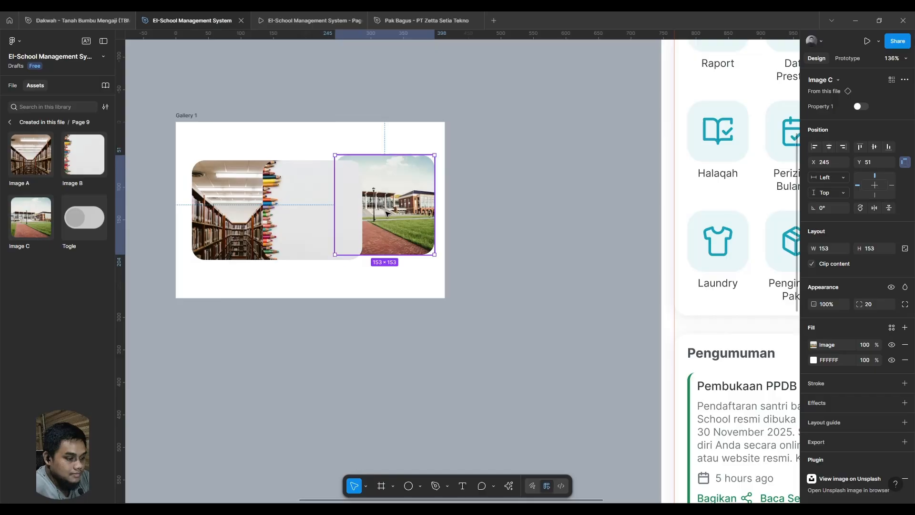
pyautogui.moveTo(387, 214); pyautogui.dragTo(387, 219)
pyautogui.click(510, 305)
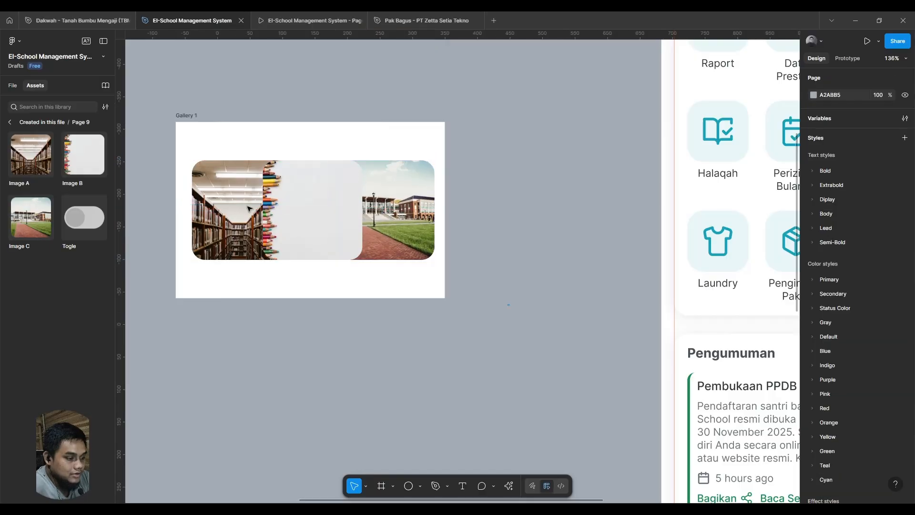
# - Nudge the images in Gallery 1 to even out the side margins, placing Image B at X 129, Y 59
pyautogui.moveTo(249, 209); pyautogui.dragTo(224, 196)
pyautogui.moveTo(317, 207); pyautogui.dragTo(314, 210)
pyautogui.moveTo(276, 222); pyautogui.dragTo(360, 259)
# - Switch Property 1 of the Image B instance in Gallery 1 to true, toggling it to compare both sizes
pyautogui.click(406, 242)
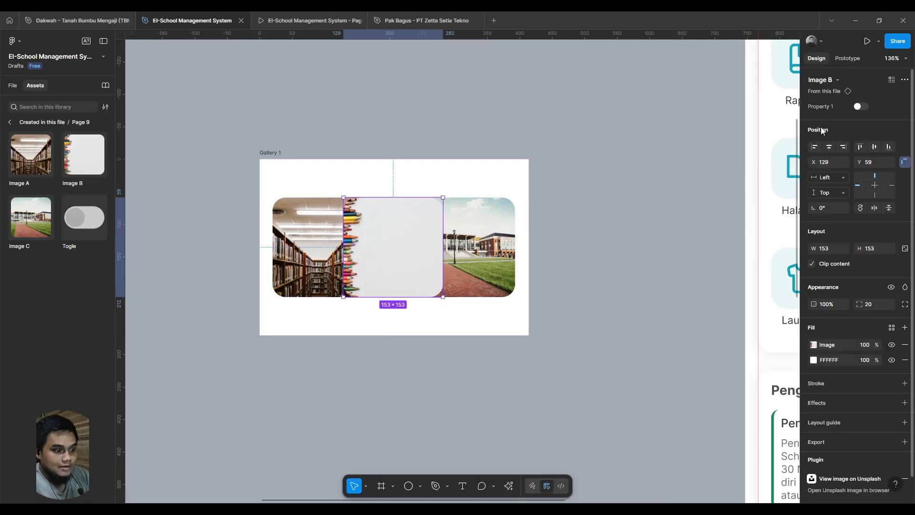
pyautogui.click(861, 107)
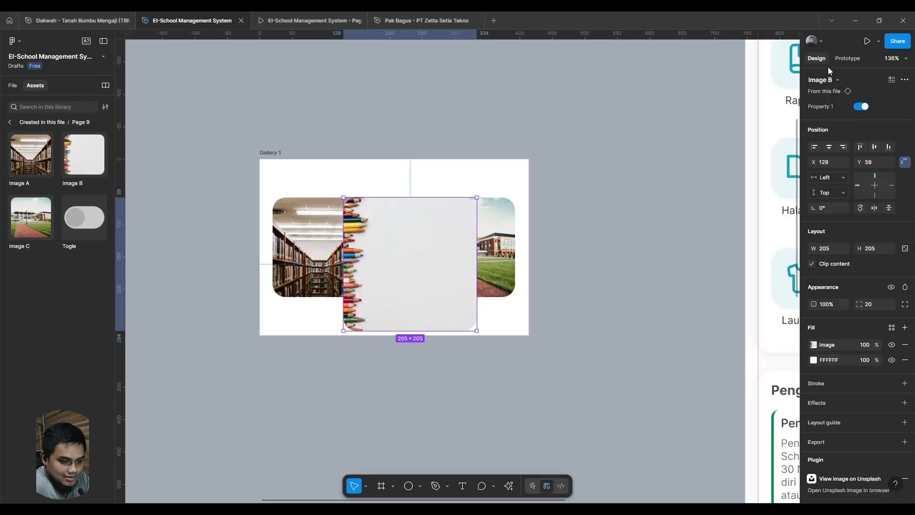
pyautogui.click(861, 108)
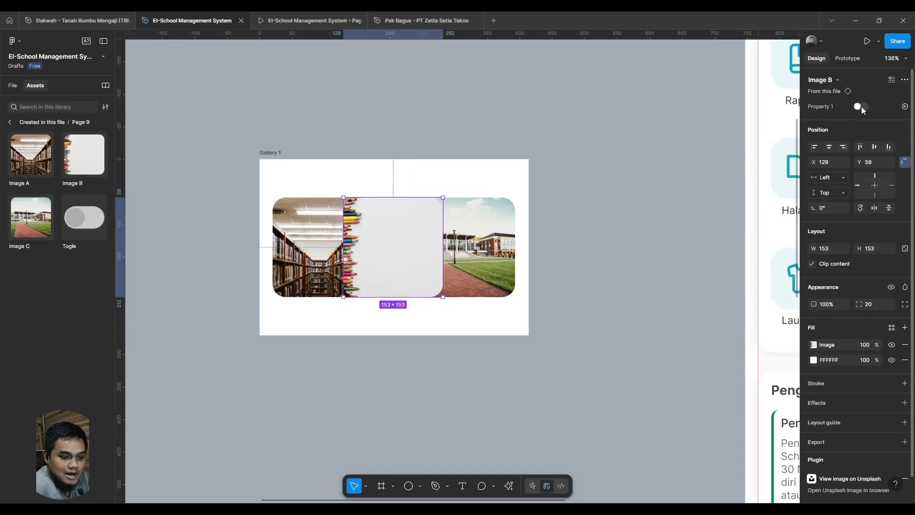
pyautogui.click(862, 107)
pyautogui.click(861, 107)
pyautogui.click(861, 107)
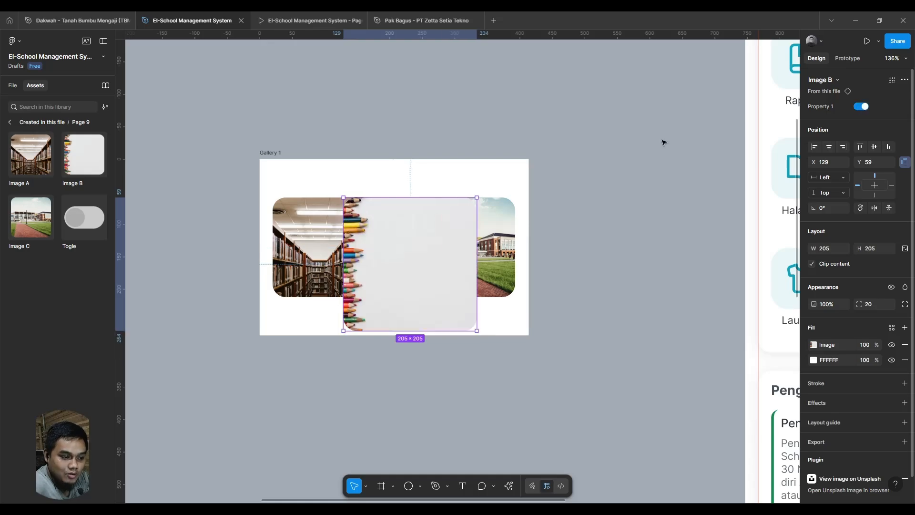
# - Examine the Property 1 options of the Togle component's grey Default variant
pyautogui.scroll(3, 664, 142)
pyautogui.scroll(-2, 556, 177)
pyautogui.click(548, 173)
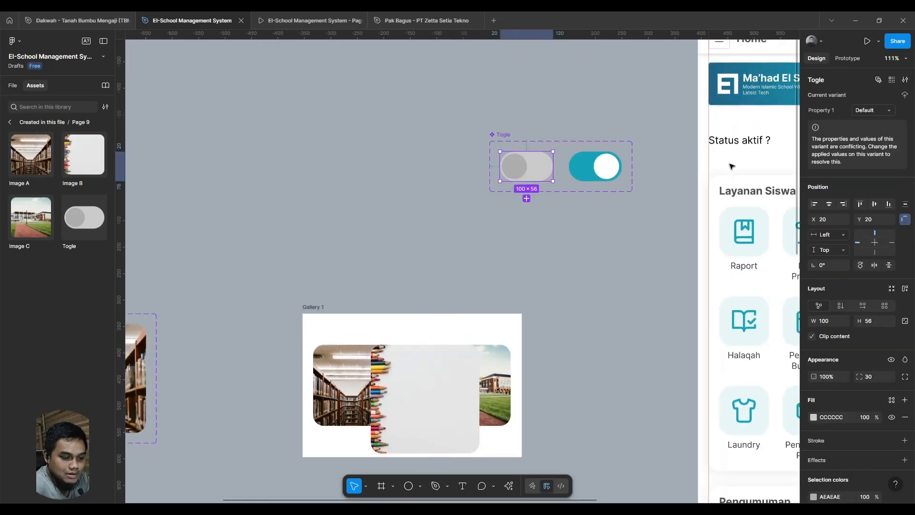
pyautogui.hscroll(2, 732, 165)
pyautogui.scroll(1, 732, 165)
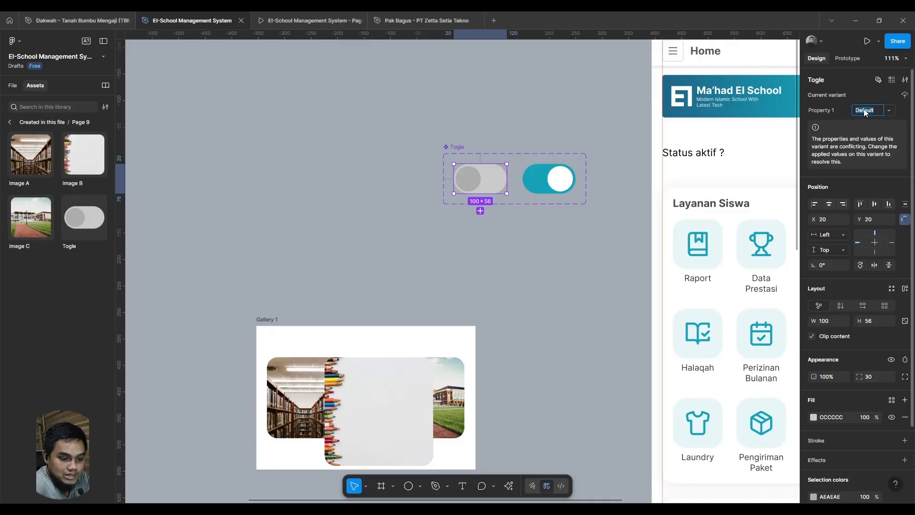
pyautogui.click(888, 111)
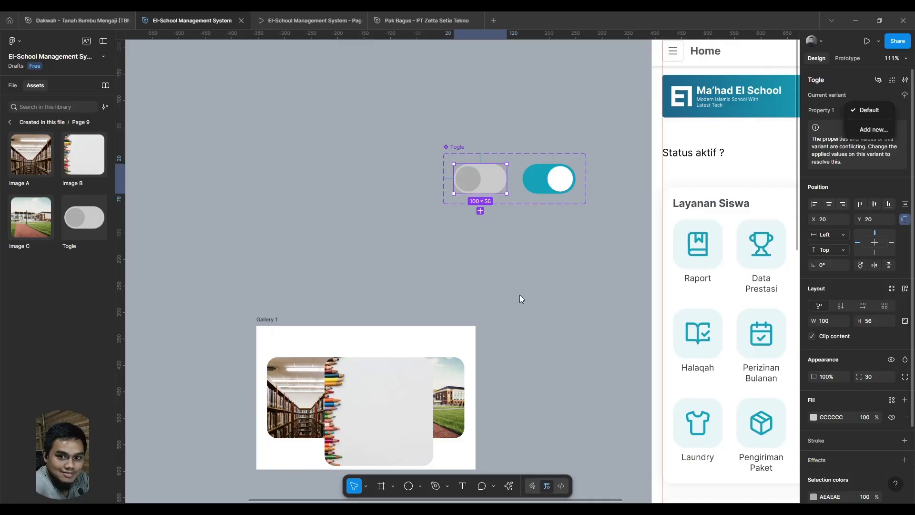
pyautogui.scroll(-4, 520, 267)
# - Centre the enlarged Image B instance horizontally and vertically within Gallery 1
pyautogui.click(429, 286)
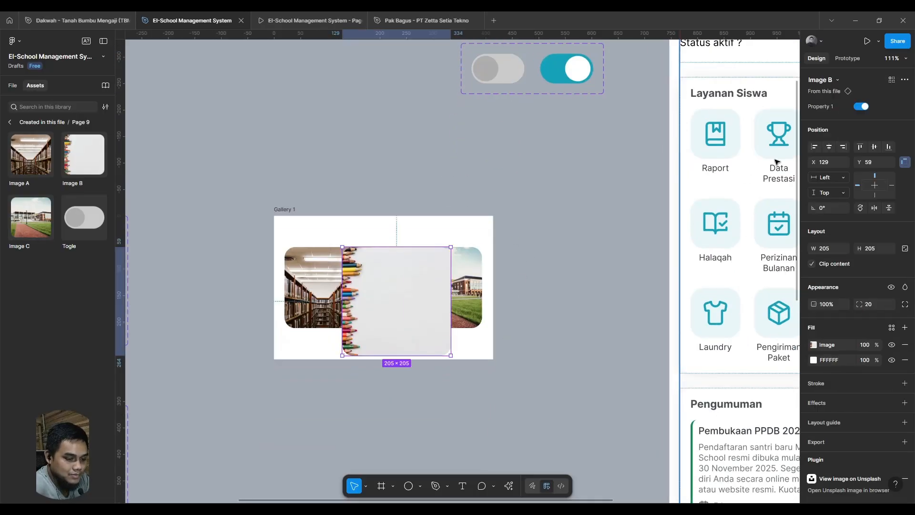
pyautogui.click(829, 146)
pyautogui.click(874, 146)
# - Hide the white FFFFFF fill of the Gallery 1 frame
pyautogui.moveTo(532, 378); pyautogui.dragTo(663, 286)
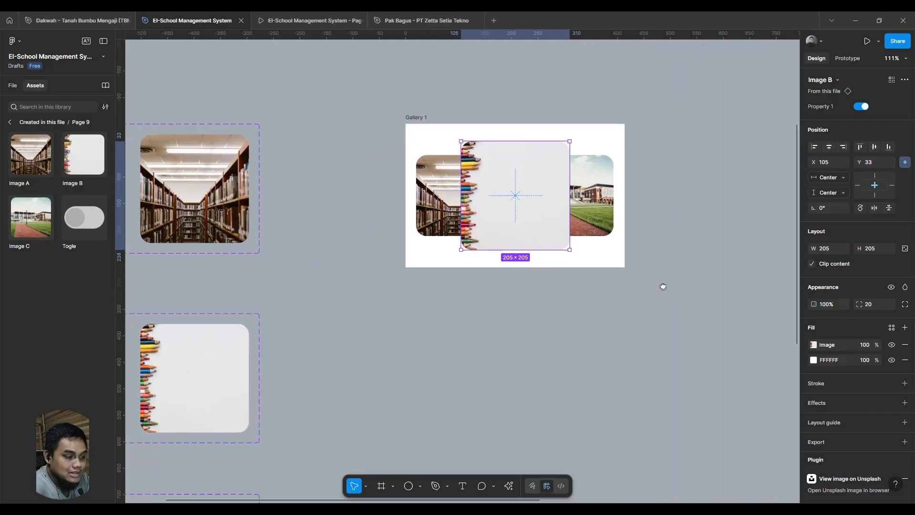
pyautogui.click(418, 123)
pyautogui.moveTo(582, 303); pyautogui.dragTo(500, 284)
pyautogui.scroll(-4, 497, 288)
pyautogui.scroll(-3, 498, 288)
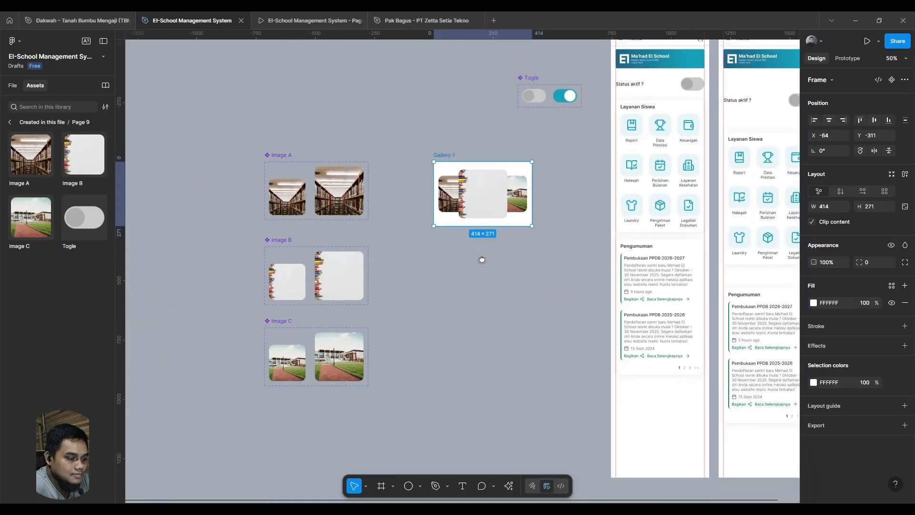
pyautogui.click(891, 303)
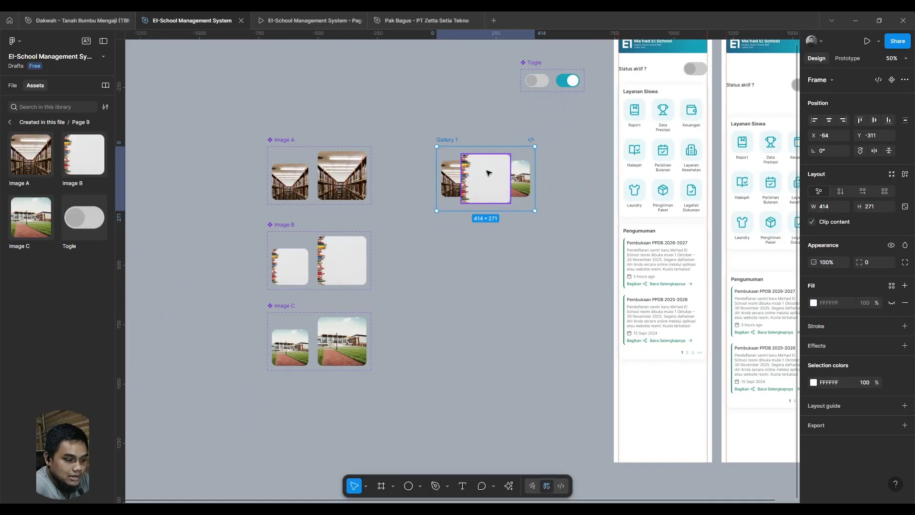
# - Duplicate Gallery 1 and place the copy, Gallery 2, directly below it beside the Image B set
pyautogui.hotkey('ctrl', 'd')
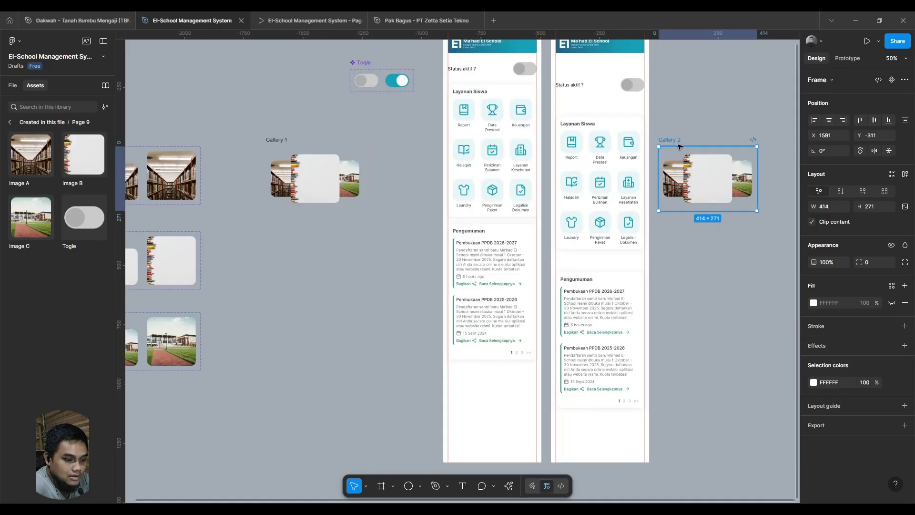
pyautogui.moveTo(677, 141); pyautogui.dragTo(283, 223)
pyautogui.moveTo(402, 306); pyautogui.dragTo(456, 277)
# - Duplicate Gallery 2 and place the copy, Gallery 3, directly below it beside the Image C set
pyautogui.hotkey('ctrl', 'd')
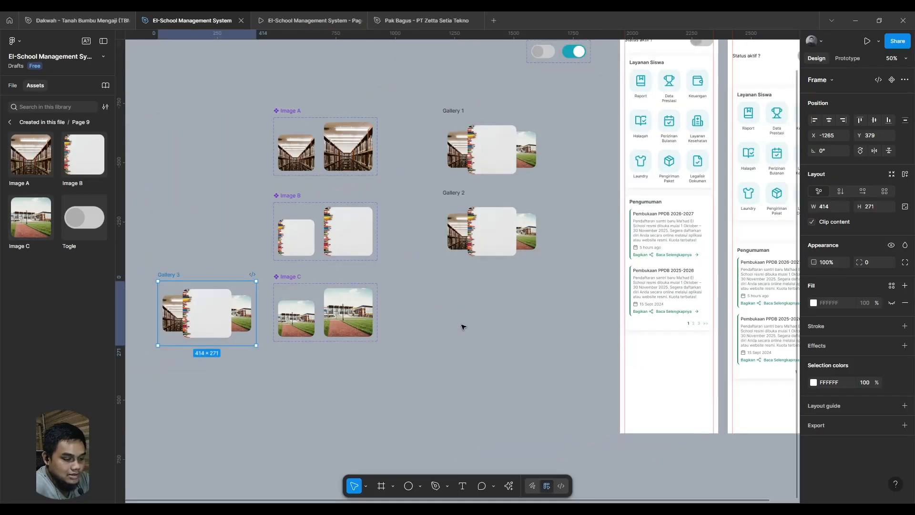
pyautogui.moveTo(323, 326); pyautogui.dragTo(396, 312)
pyautogui.moveTo(227, 258); pyautogui.dragTo(520, 261)
pyautogui.moveTo(638, 216); pyautogui.dragTo(460, 287)
# - Switch Property 1 of the Image B instance in Gallery 2 to false
pyautogui.scroll(4, 381, 284)
pyautogui.moveTo(365, 166); pyautogui.dragTo(358, 204)
pyautogui.click(288, 242)
pyautogui.scroll(-1, 357, 204)
pyautogui.click(358, 322)
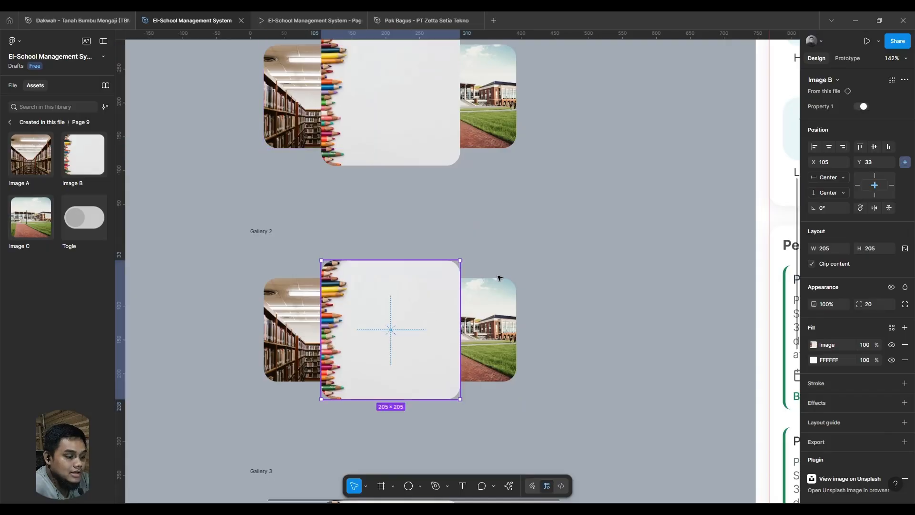
pyautogui.click(863, 109)
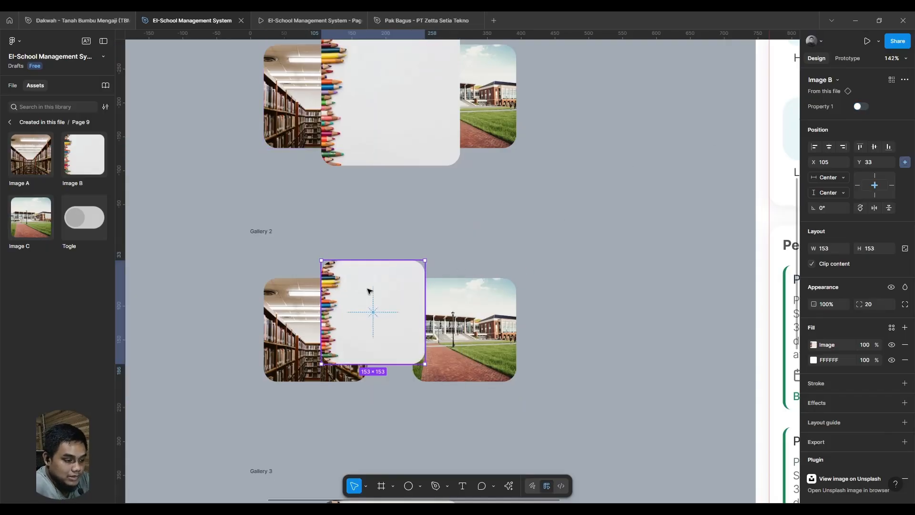
# - Move Gallery 2's Image B to X 20, Y 59 over Image A, and send it behind the other images
pyautogui.moveTo(353, 301); pyautogui.dragTo(330, 308)
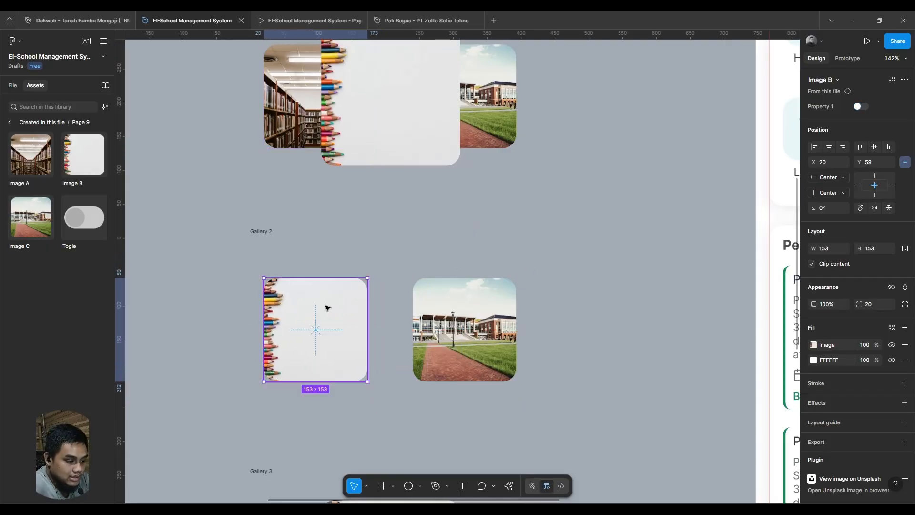
pyautogui.rightClick(315, 307)
pyautogui.click(362, 268)
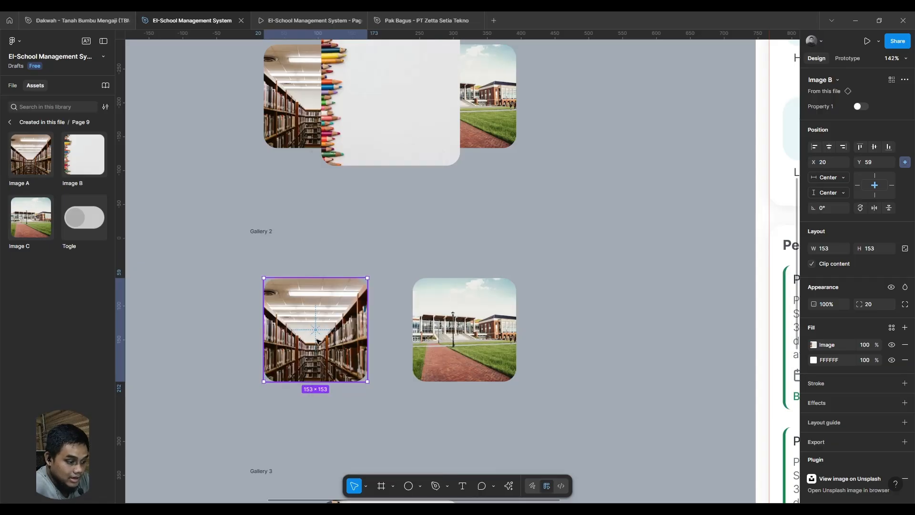
# - Switch Property 1 of Gallery 2's Image A instance to true and center it horizontally and vertically in the frame
pyautogui.moveTo(339, 336); pyautogui.dragTo(398, 337)
pyautogui.click(861, 106)
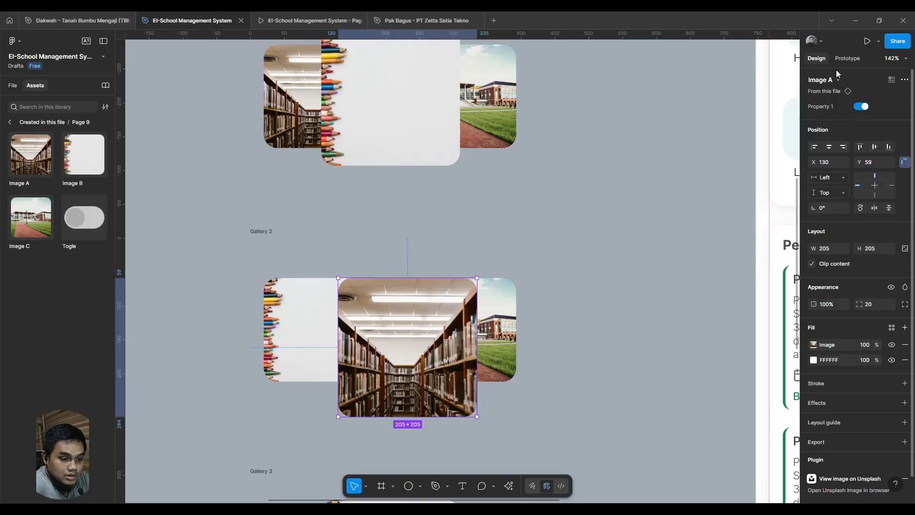
pyautogui.click(828, 147)
pyautogui.click(874, 147)
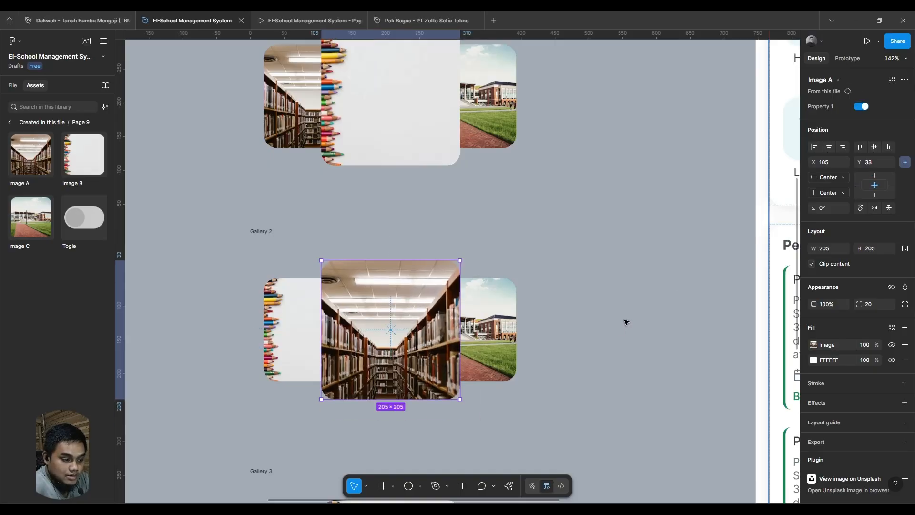
# - Switch Gallery 3's Image B to its small variant, move it to X 240, Y 59 over Image C, and send it to the back
pyautogui.scroll(-3, 578, 249)
pyautogui.scroll(-1, 576, 249)
pyautogui.click(418, 371)
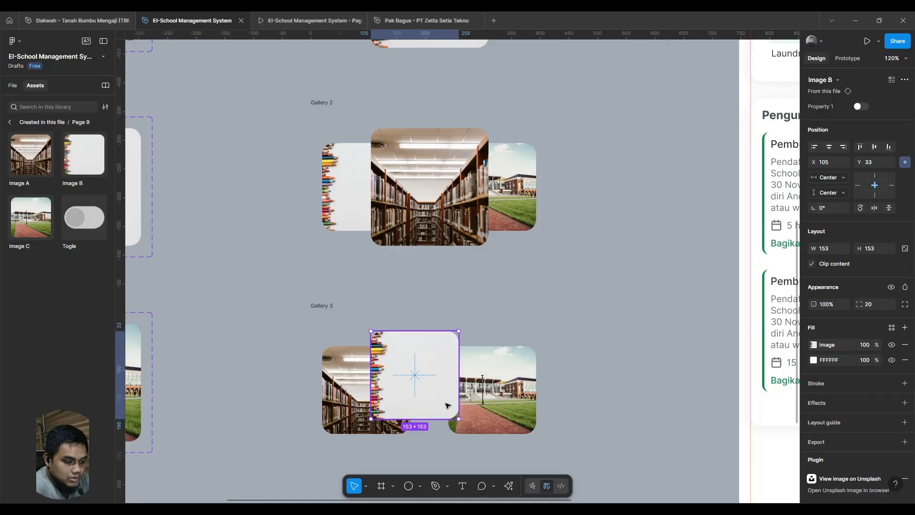
pyautogui.moveTo(447, 405); pyautogui.dragTo(486, 395)
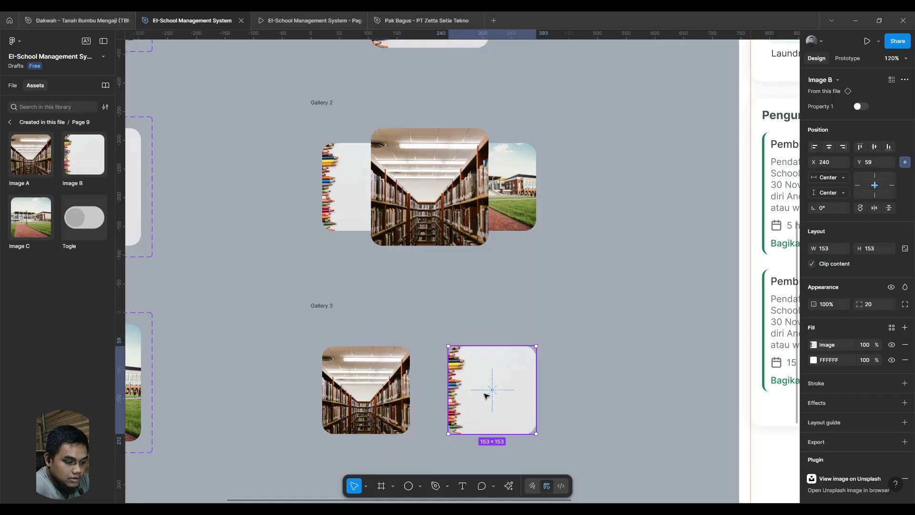
pyautogui.rightClick(497, 379)
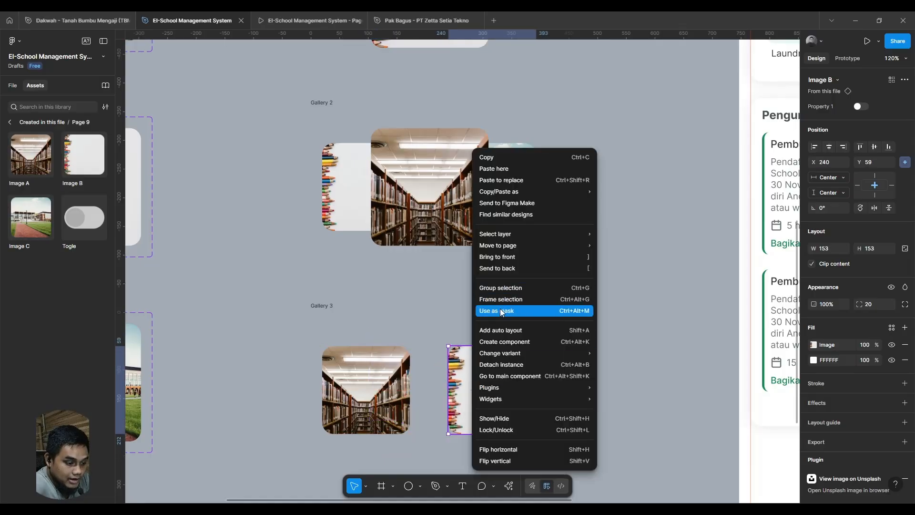
pyautogui.click(504, 270)
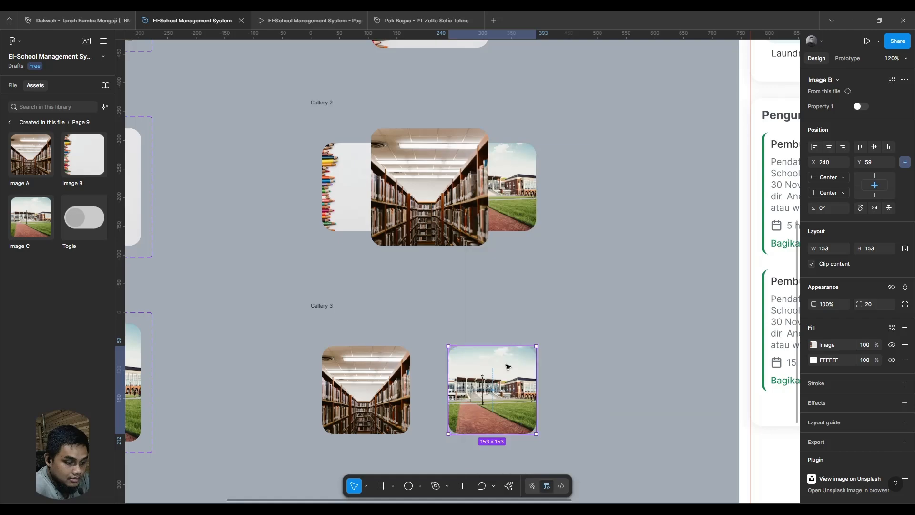
# - Switch Property 1 of Gallery 3's Image C to true, center it in the frame both ways, and bring it to the front
pyautogui.click(684, 382)
pyautogui.click(500, 387)
pyautogui.click(862, 107)
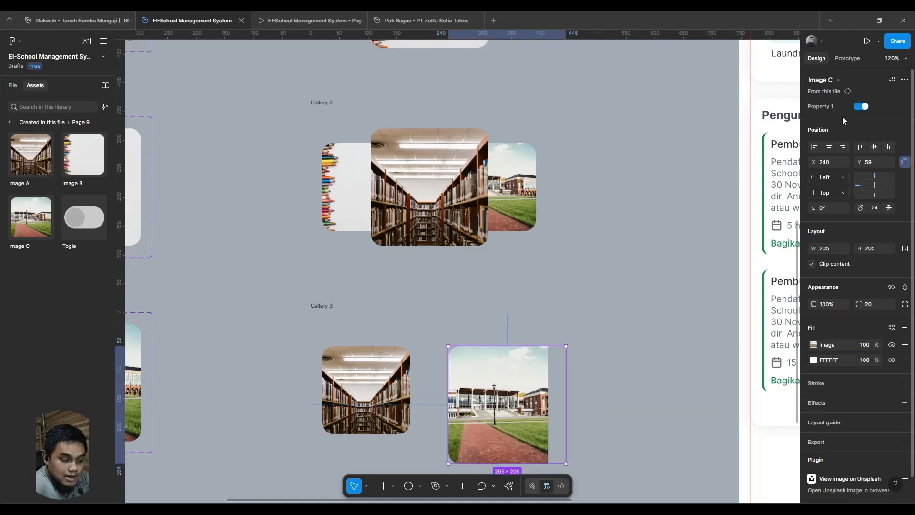
pyautogui.click(829, 146)
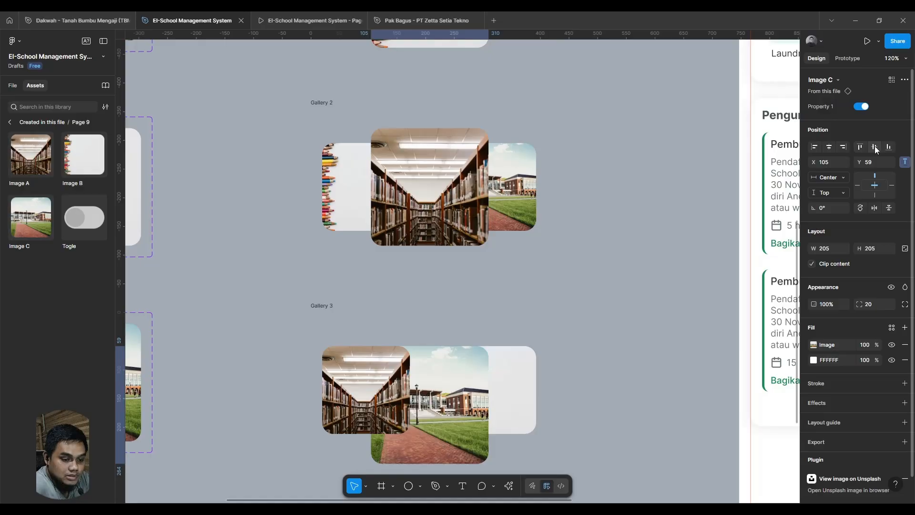
pyautogui.click(874, 146)
pyautogui.click(603, 308)
pyautogui.click(449, 360)
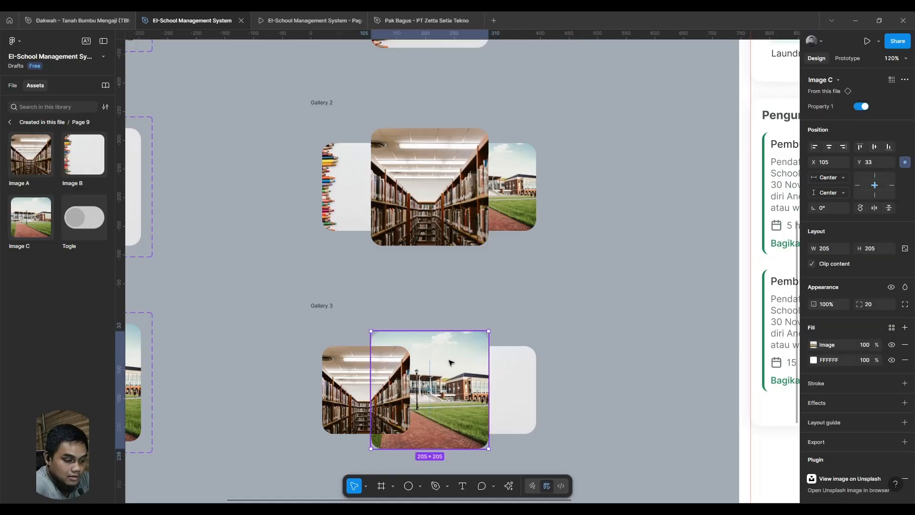
pyautogui.rightClick(437, 362)
pyautogui.click(477, 257)
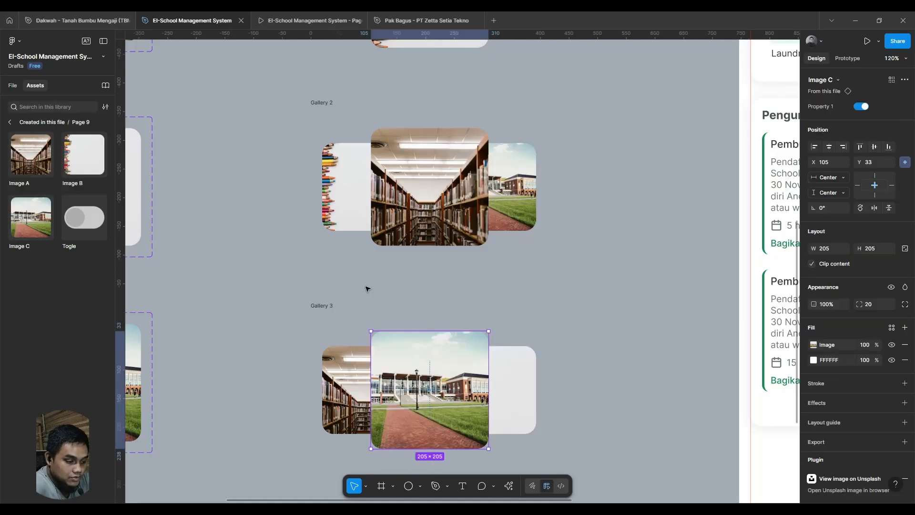
# - Add a drop shadow with X 0, Y 4 and blur 16 to the large variants of Image A, Image B and Image C
pyautogui.hscroll(-5, 372, 305)
pyautogui.click(378, 317)
pyautogui.scroll(-5, 479, 318)
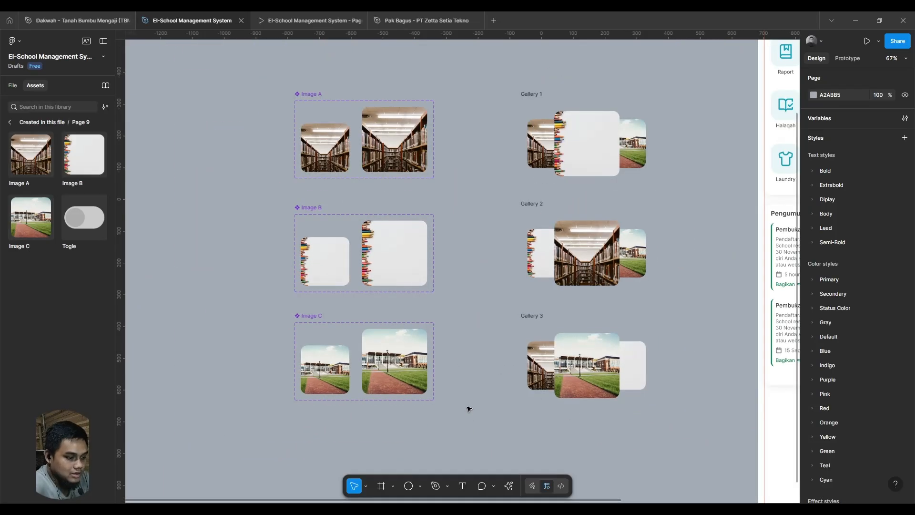
pyautogui.moveTo(467, 428); pyautogui.dragTo(352, 71)
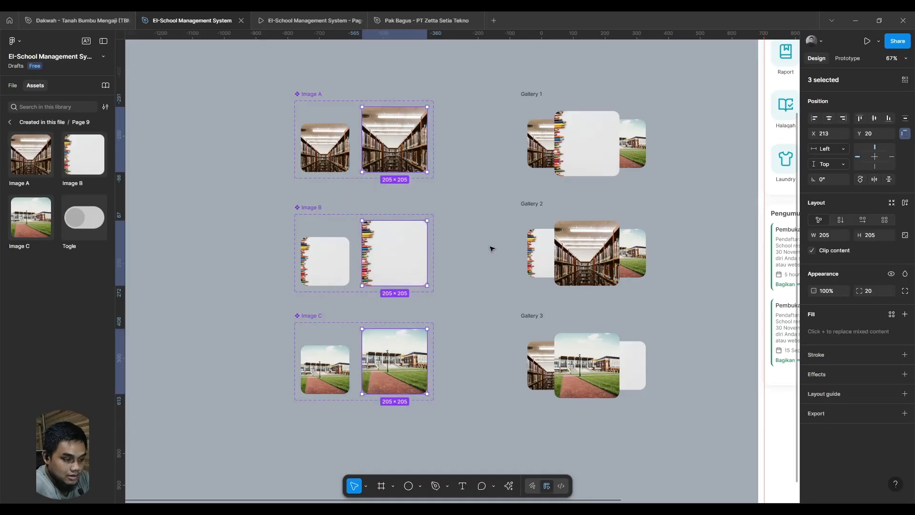
pyautogui.click(904, 374)
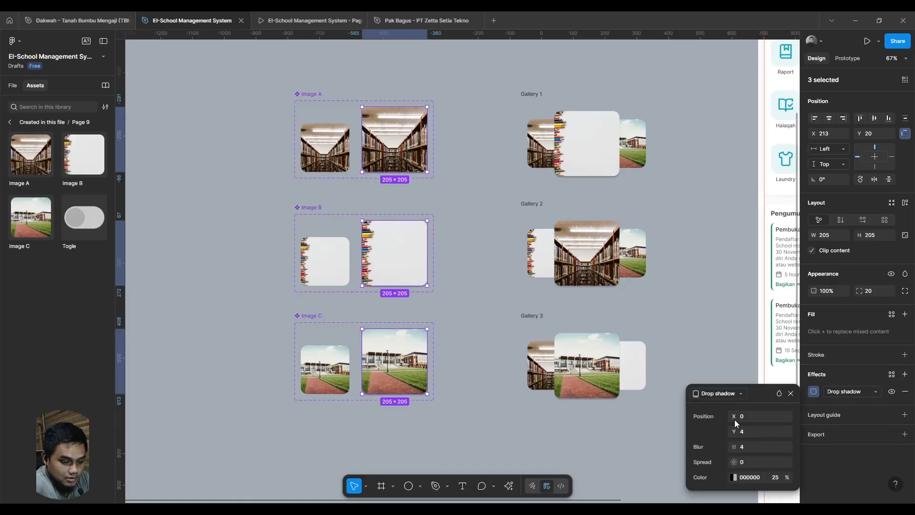
pyautogui.moveTo(734, 416); pyautogui.dragTo(736, 417)
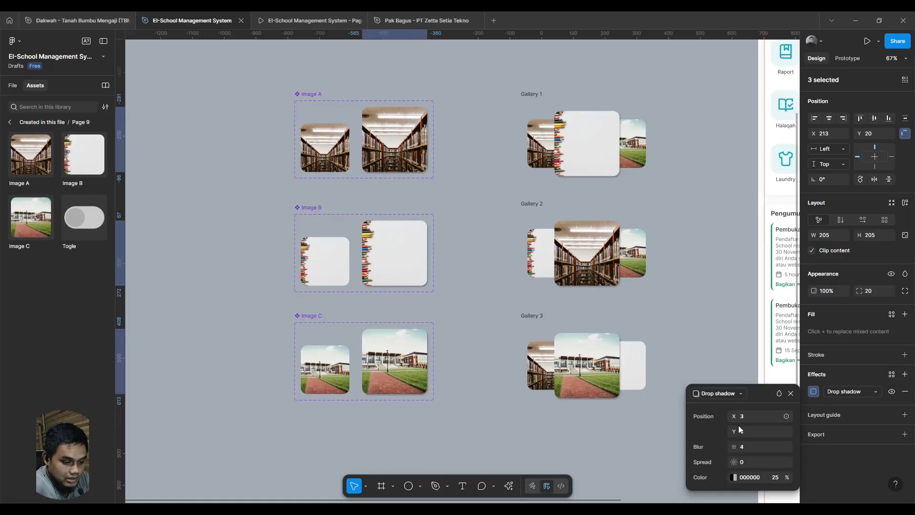
pyautogui.moveTo(739, 448); pyautogui.dragTo(847, 447)
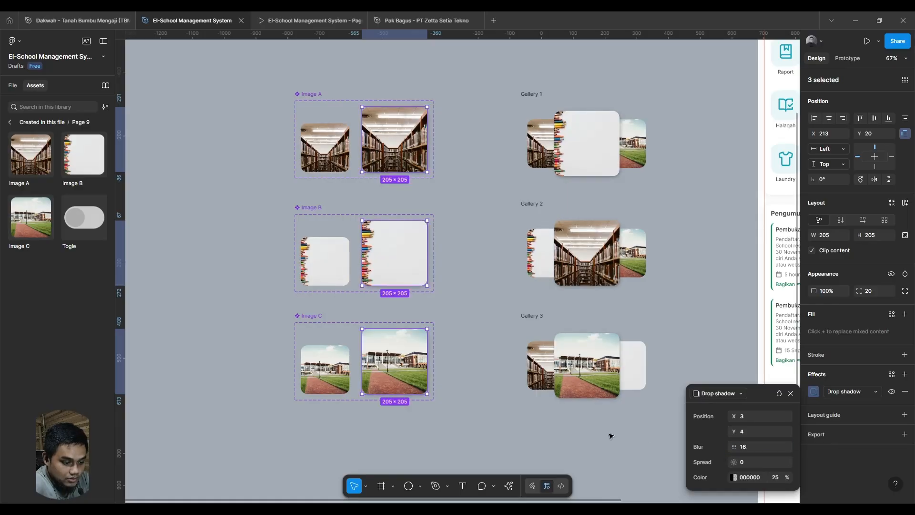
pyautogui.click(747, 417)
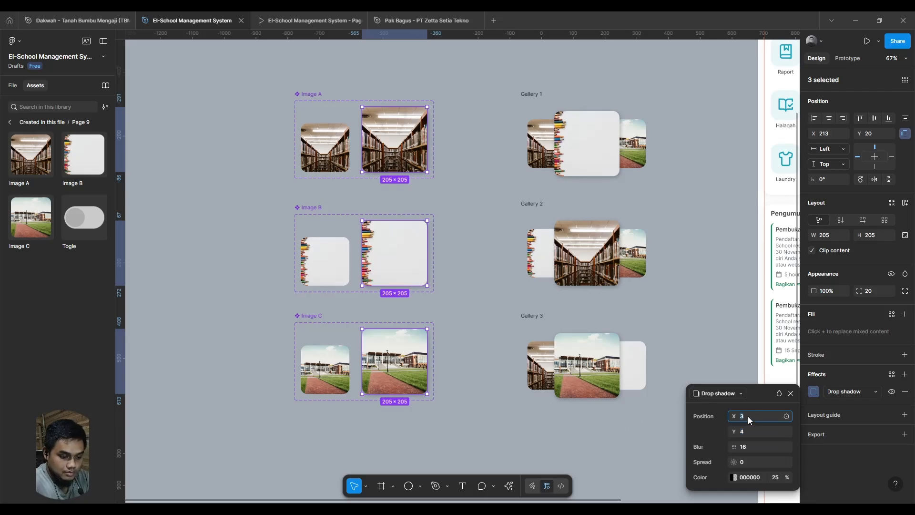
pyautogui.write('0')
pyautogui.press('Return')
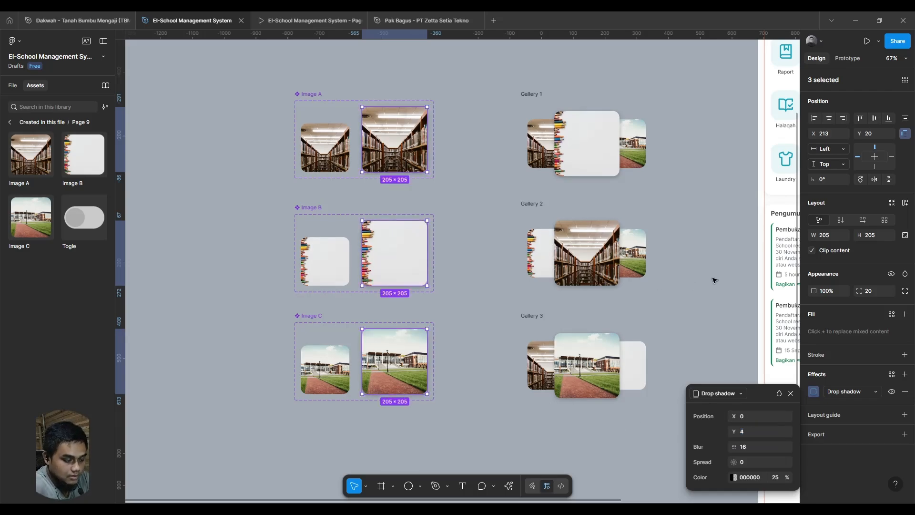
# - Combine the Gallery 1, Gallery 2 and Gallery 3 frames into one component set
pyautogui.click(651, 298)
pyautogui.moveTo(650, 298); pyautogui.dragTo(574, 292)
pyautogui.moveTo(404, 63); pyautogui.dragTo(607, 447)
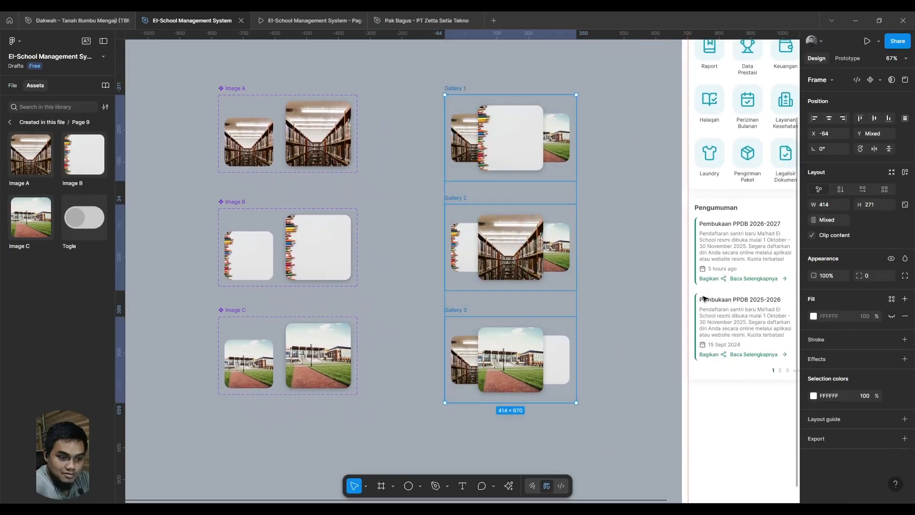
pyautogui.click(879, 80)
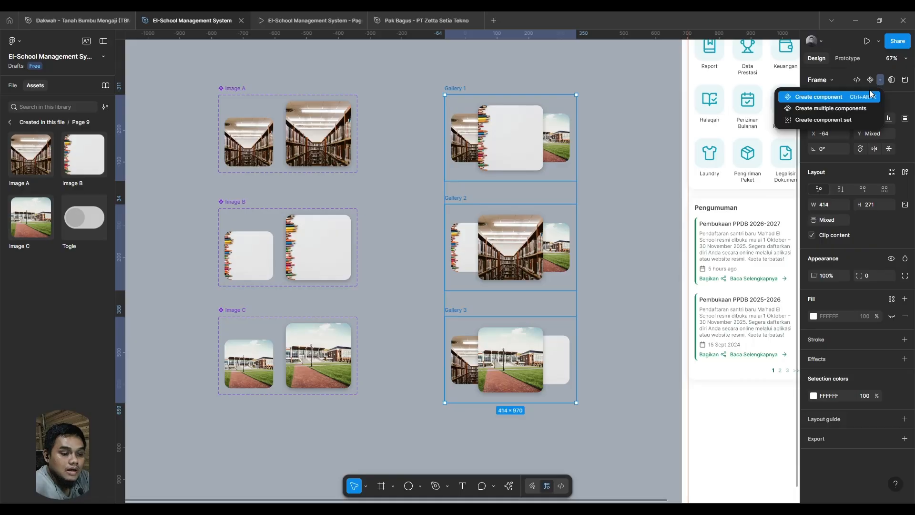
pyautogui.click(849, 124)
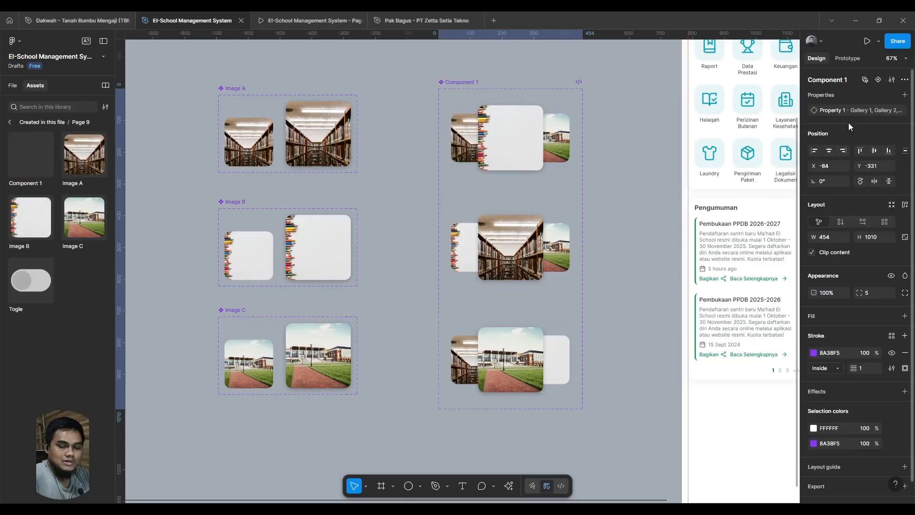
# - Link Image A in the Gallery 1 variant to Gallery 2 with an on-tap, smart-animated Change to interaction
pyautogui.click(469, 150)
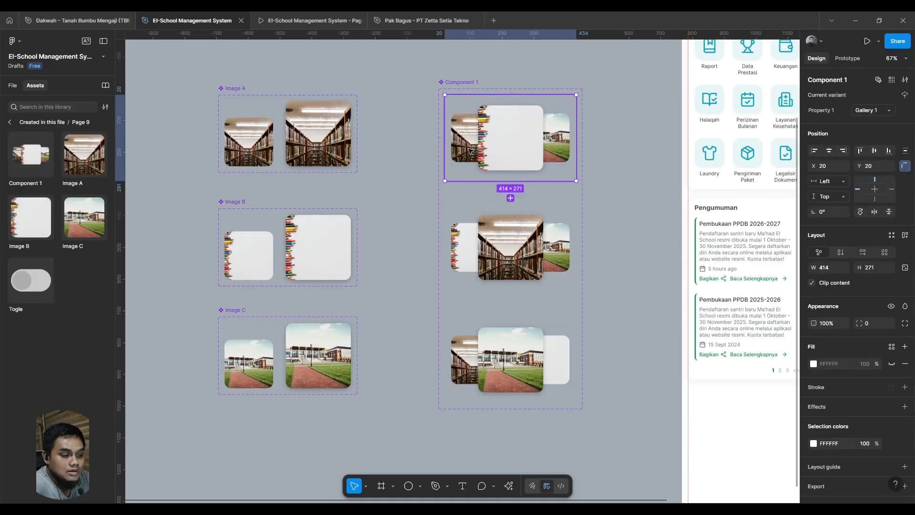
pyautogui.moveTo(600, 150); pyautogui.dragTo(544, 165)
pyautogui.scroll(3, 544, 165)
pyautogui.scroll(3, 453, 153)
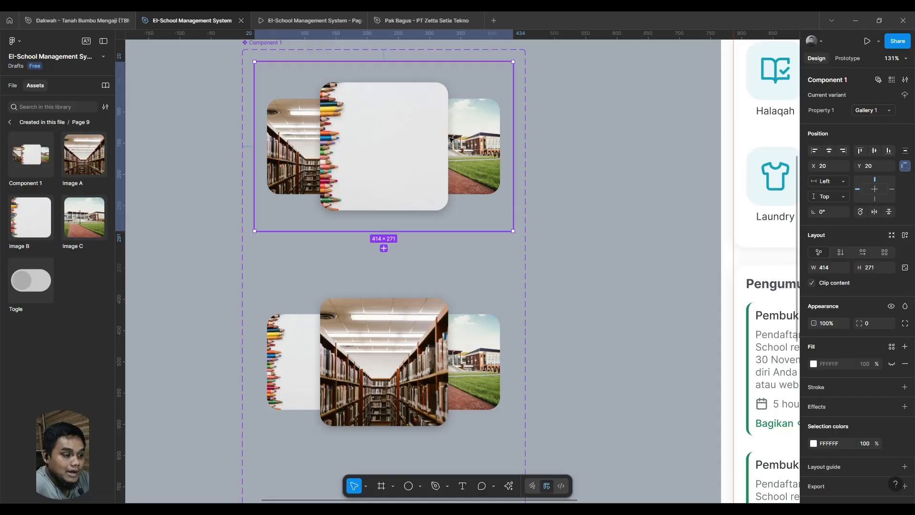
pyautogui.click(295, 143)
pyautogui.click(847, 58)
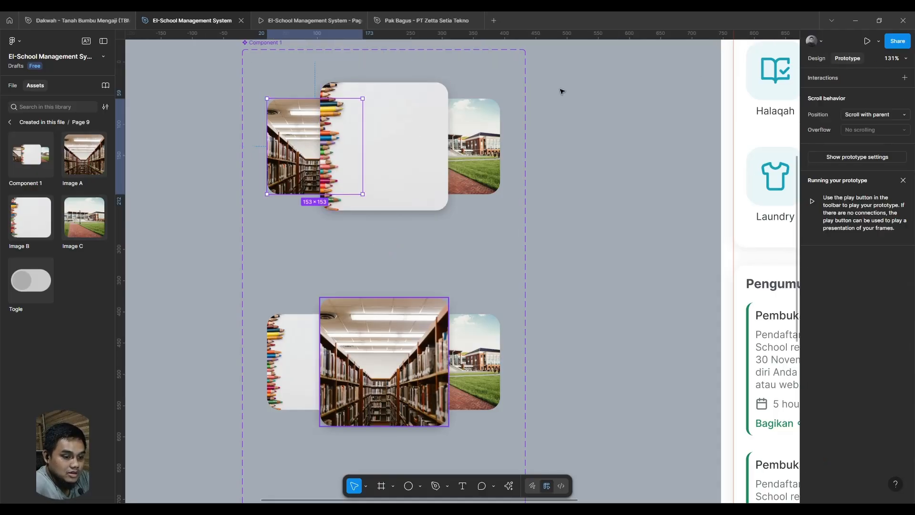
pyautogui.moveTo(366, 150); pyautogui.dragTo(394, 312)
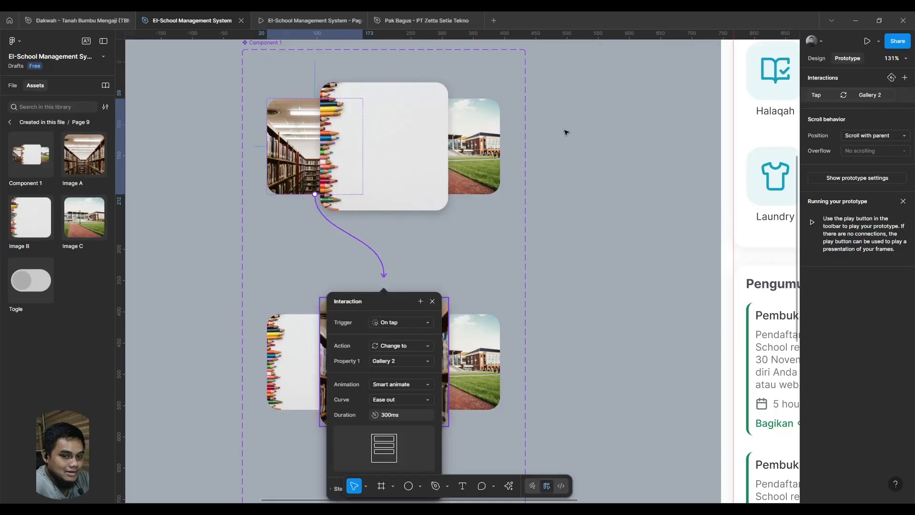
# - Link Image C in the Gallery 1 variant to Gallery 3 with an on-tap, smart-animated Change to interaction
pyautogui.click(485, 134)
pyautogui.scroll(-5, 485, 134)
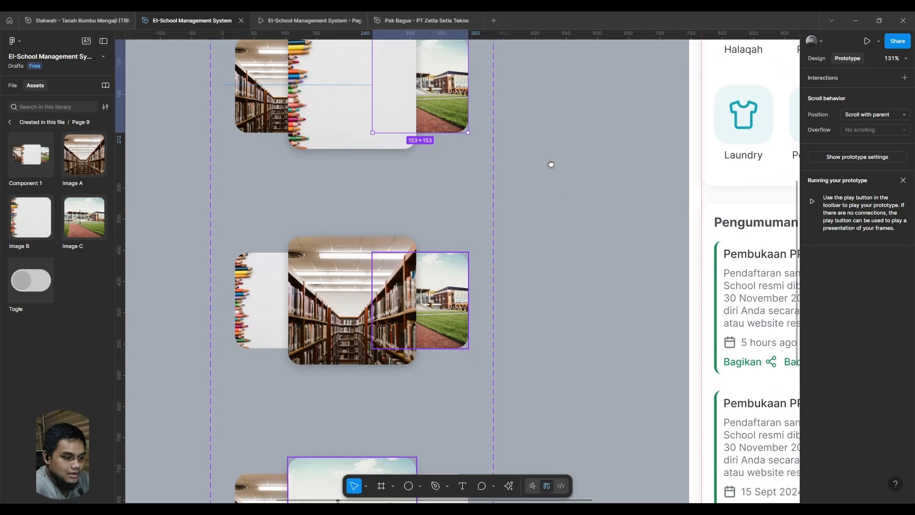
pyautogui.scroll(2, 528, 139)
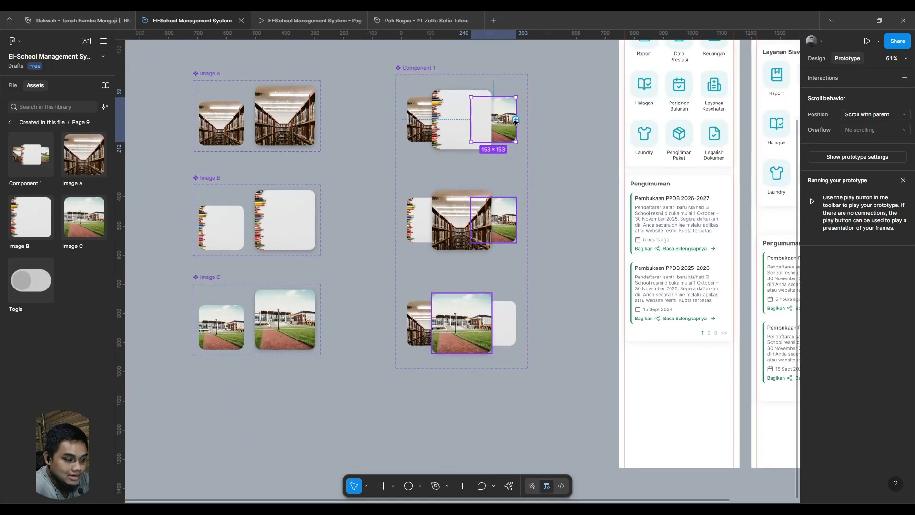
pyautogui.moveTo(516, 120); pyautogui.dragTo(461, 340)
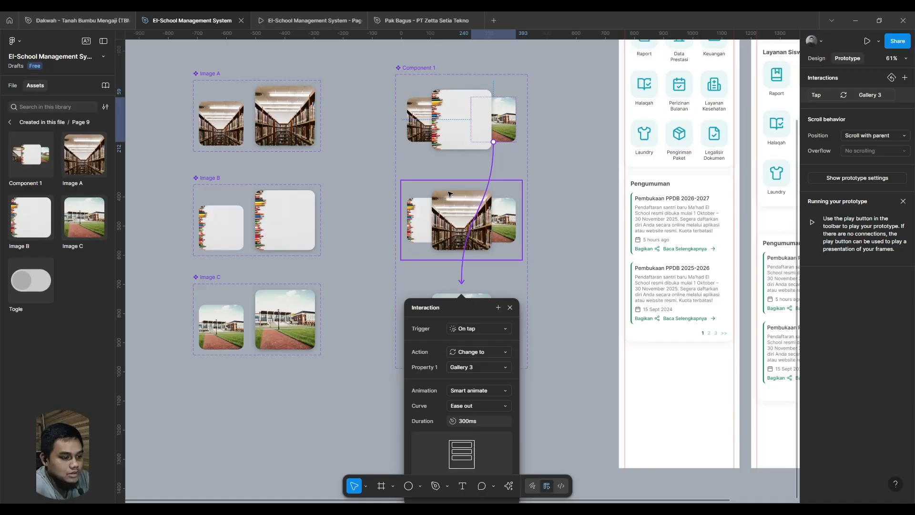
# - In the Gallery 2 variant, link Image B to Gallery 1 and Image C to Gallery 3 as prototype interactions
pyautogui.click(448, 212)
pyautogui.doubleClick(417, 221)
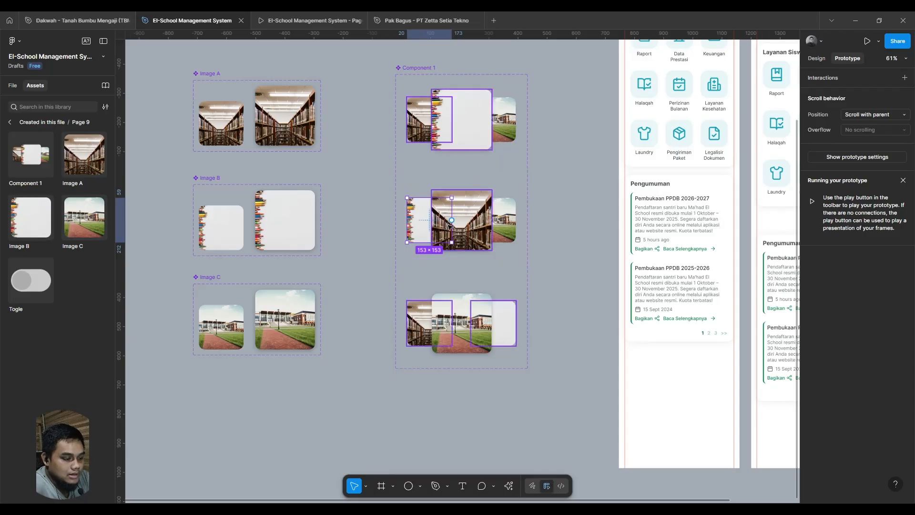
pyautogui.moveTo(451, 220); pyautogui.dragTo(478, 135)
pyautogui.click(576, 231)
pyautogui.click(502, 228)
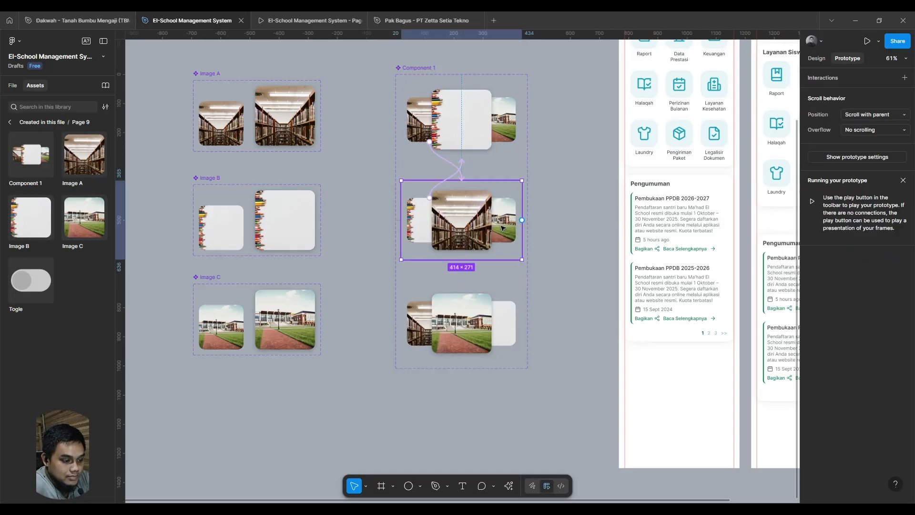
pyautogui.doubleClick(502, 228)
pyautogui.moveTo(516, 220); pyautogui.dragTo(465, 317)
pyautogui.click(590, 308)
# - In the Gallery 3 variant, link Image A to Gallery 2 and Image B to Gallery 1 as prototype interactions
pyautogui.doubleClick(420, 310)
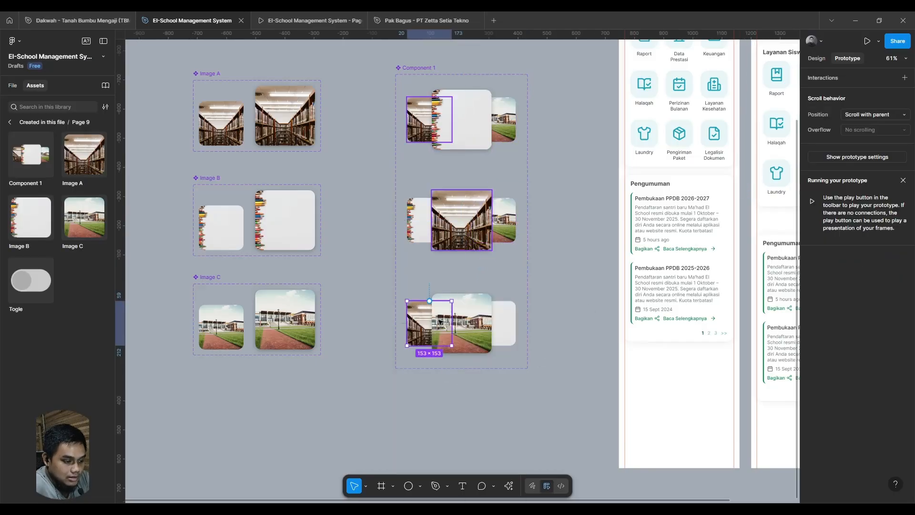
pyautogui.moveTo(452, 323); pyautogui.dragTo(476, 187)
pyautogui.click(566, 336)
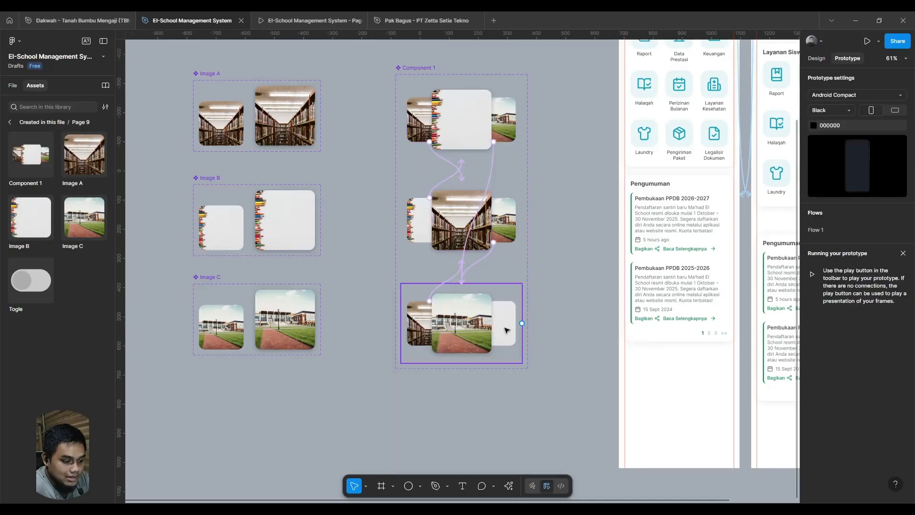
pyautogui.doubleClick(506, 329)
pyautogui.moveTo(516, 323); pyautogui.dragTo(474, 139)
# - Rename the component set holding the three gallery variants as Gallery
pyautogui.click(816, 59)
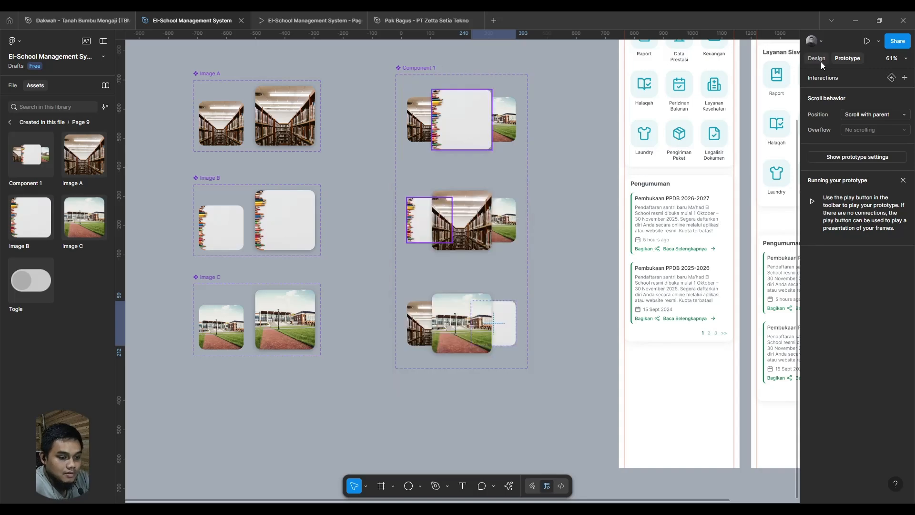
pyautogui.doubleClick(413, 69)
pyautogui.write('Gallery')
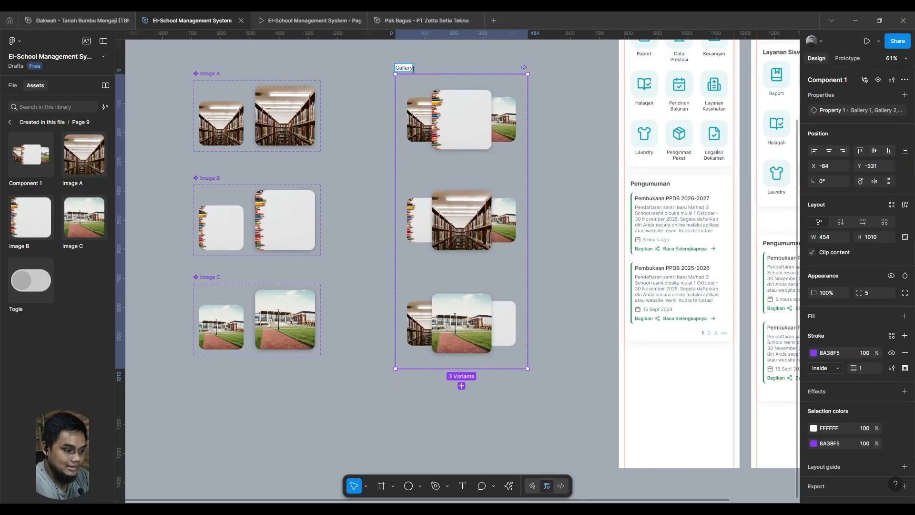
pyautogui.press('Return')
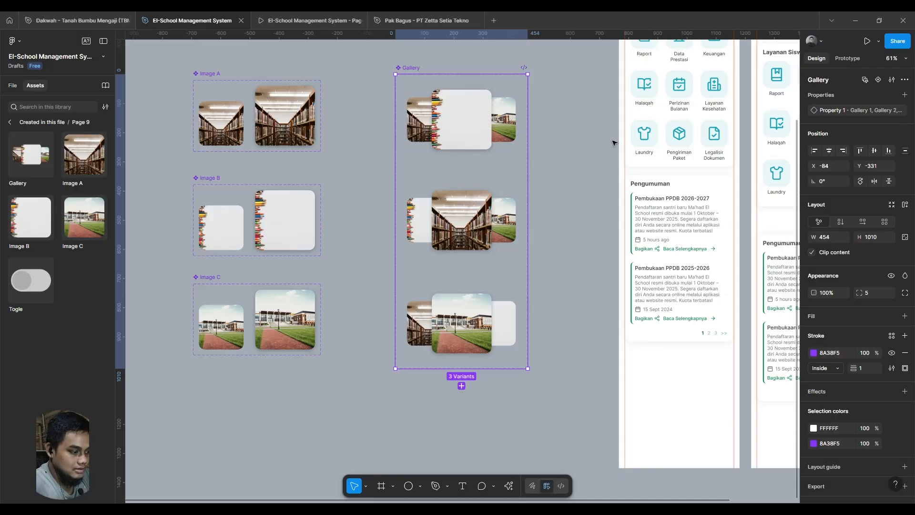
pyautogui.click(547, 305)
pyautogui.hscroll(4, 547, 316)
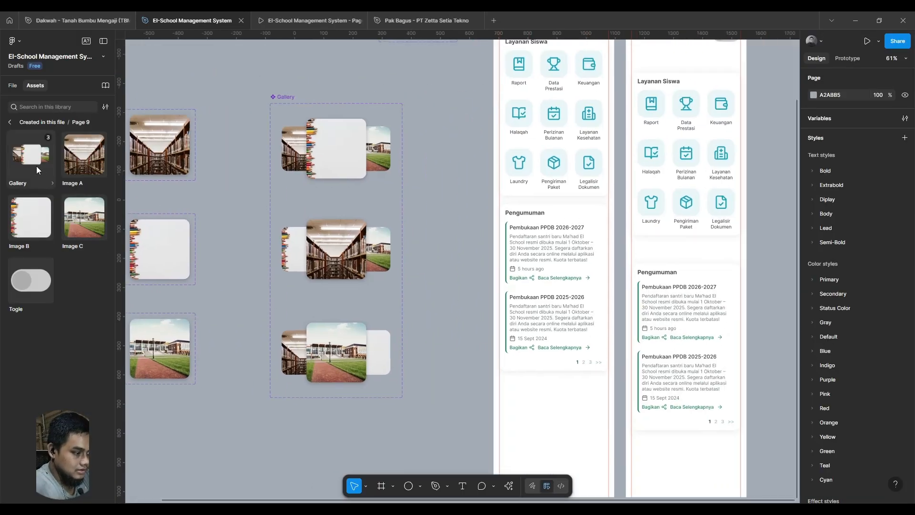
# - Insert the Gallery component into the app's home screen between the Layanan Siswa and Pengumuman sections, then deselect it
pyautogui.moveTo(33, 156); pyautogui.dragTo(559, 203)
pyautogui.click(443, 217)
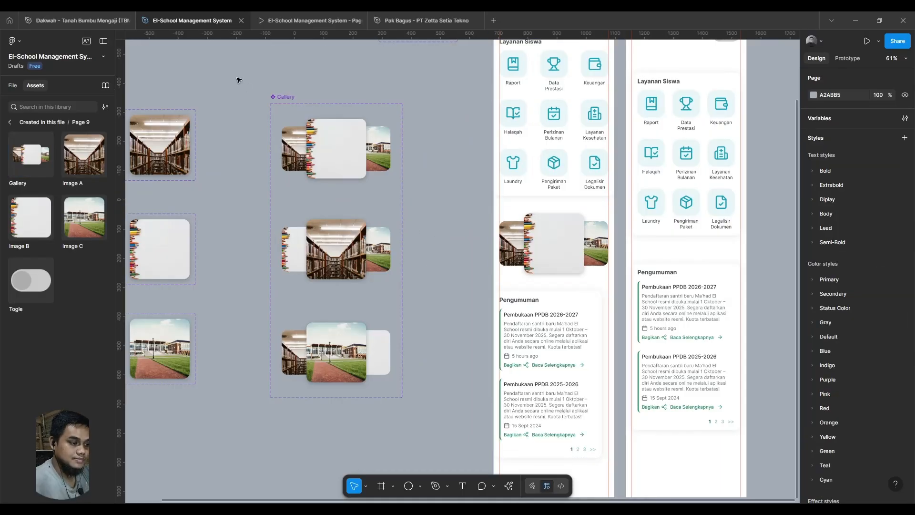
# - Test the image carousel in the prototype preview by bringing its side images to the centre, and return to the top of the Home screen
pyautogui.click(279, 21)
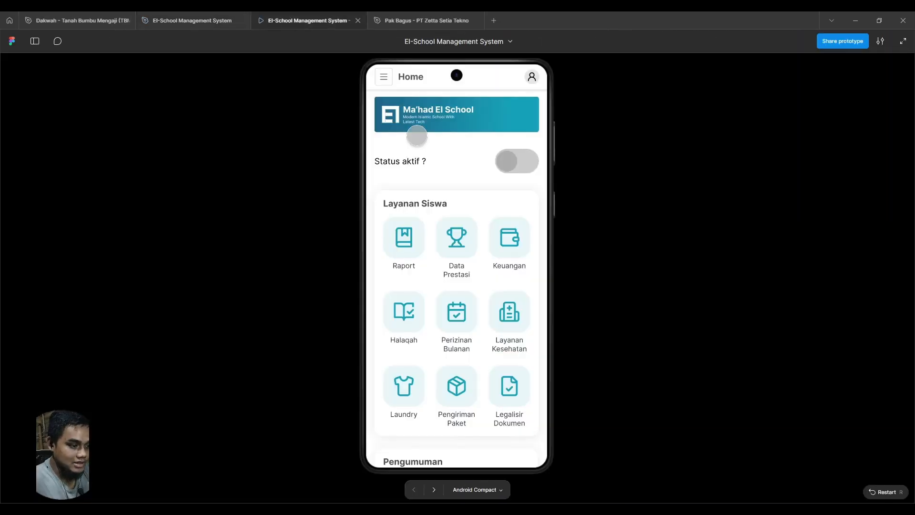
pyautogui.scroll(-8, 461, 243)
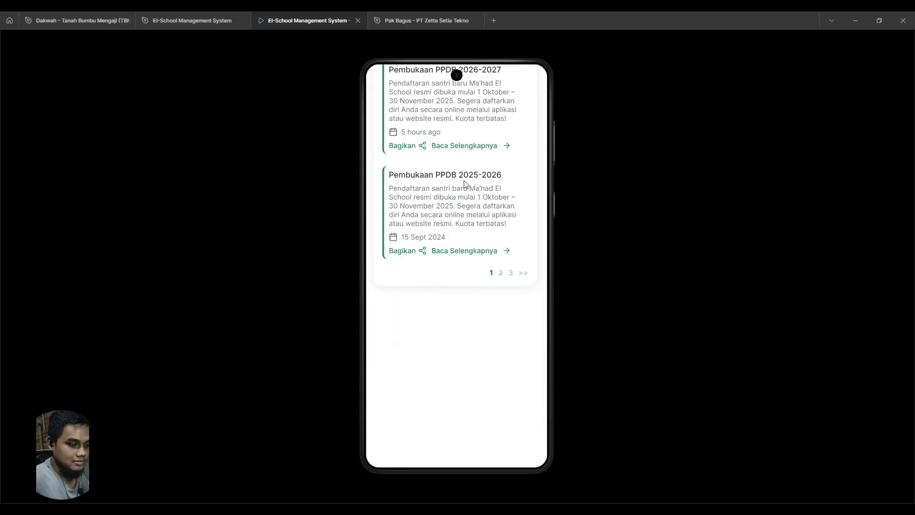
pyautogui.scroll(10, 488, 227)
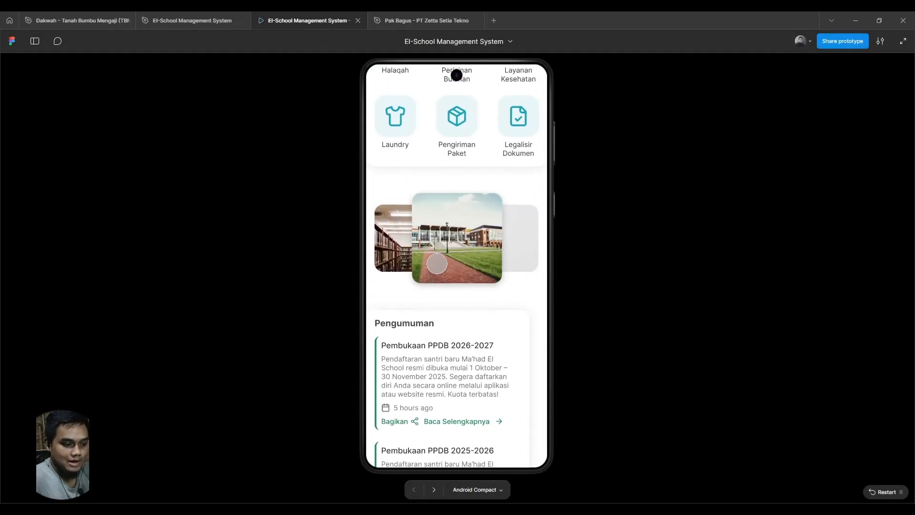
pyautogui.moveTo(396, 242); pyautogui.dragTo(490, 250)
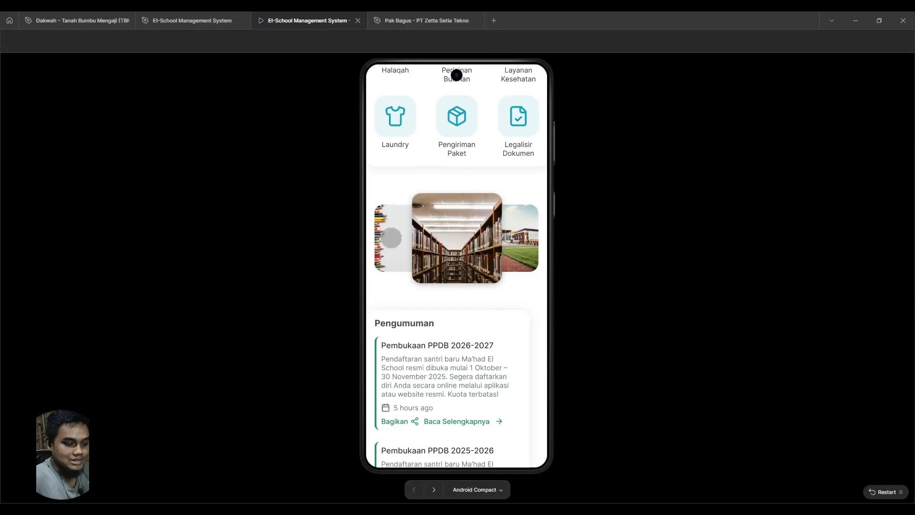
pyautogui.moveTo(391, 238)
pyautogui.mouseDown()
pyautogui.moveTo(511, 248)
pyautogui.moveTo(505, 255)
pyautogui.mouseUp()
pyautogui.moveTo(407, 244); pyautogui.dragTo(511, 246)
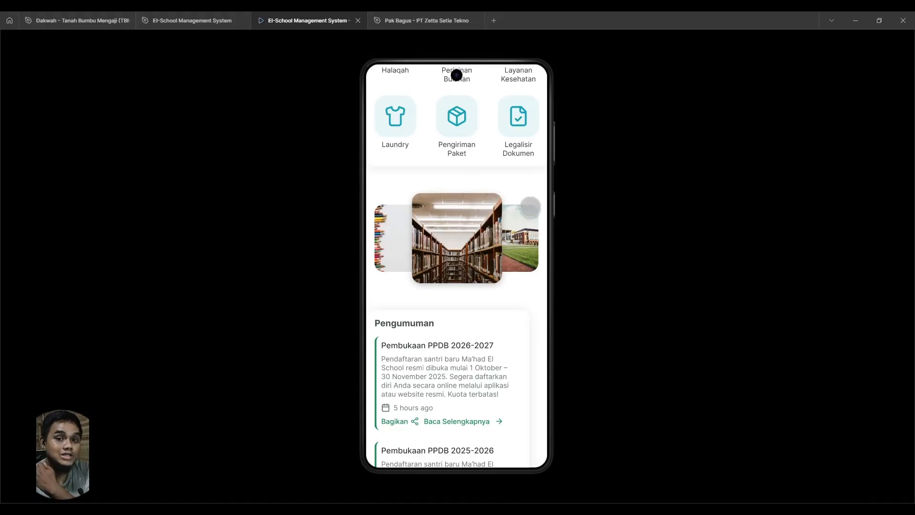
pyautogui.moveTo(452, 169); pyautogui.dragTo(474, 290)
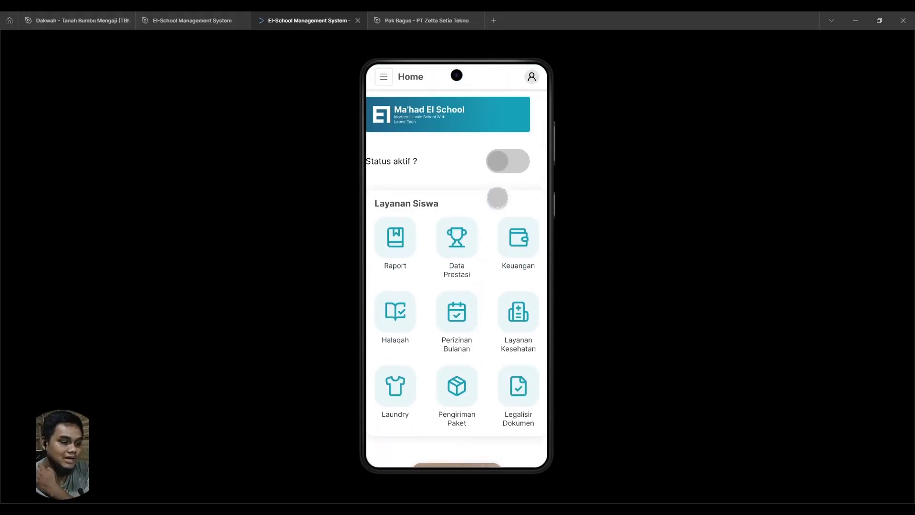